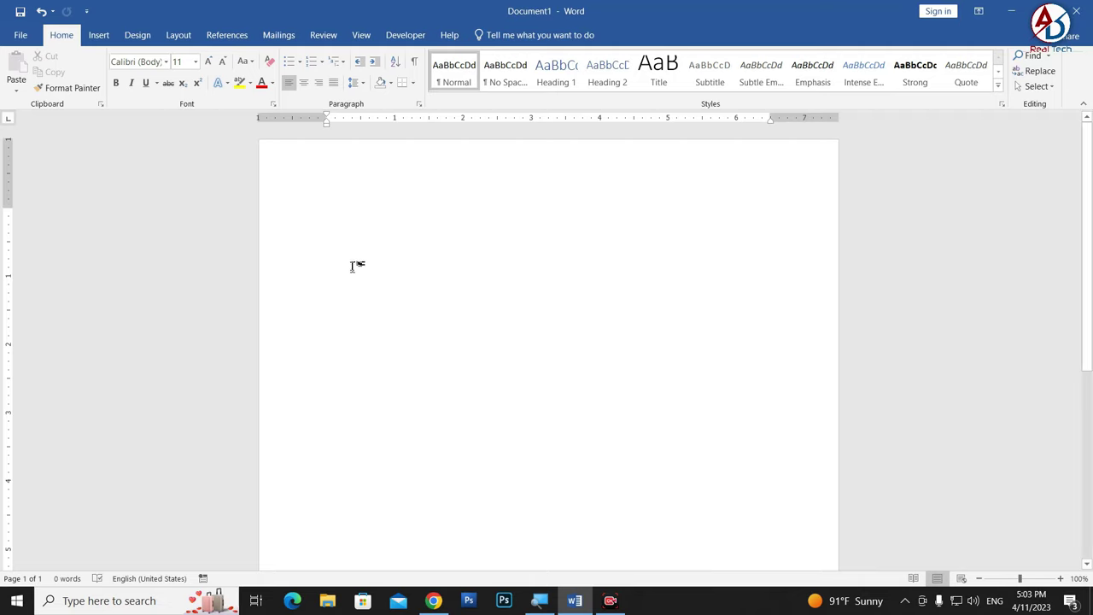
# Set a custom paper size of 6 inches wide by 3.2 inches high.
pyautogui.click(178, 35)
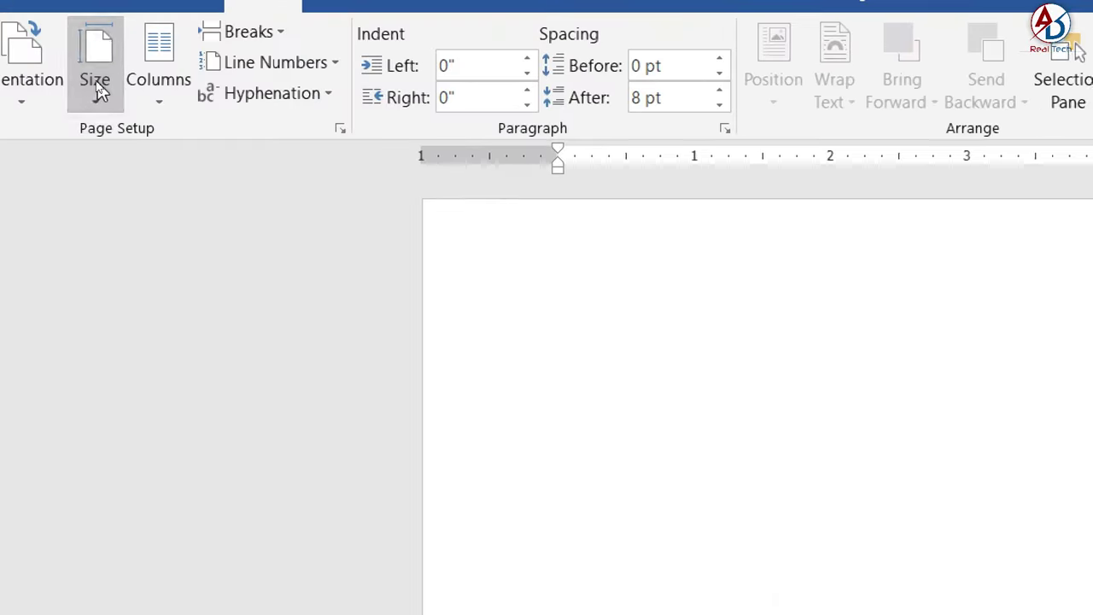
pyautogui.click(97, 85)
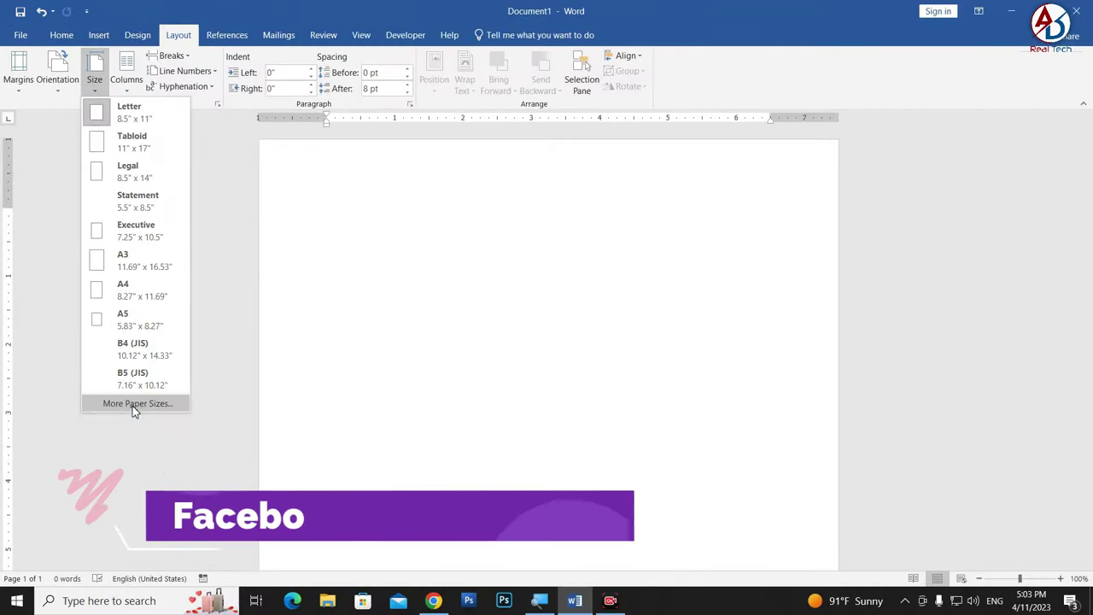
pyautogui.click(134, 405)
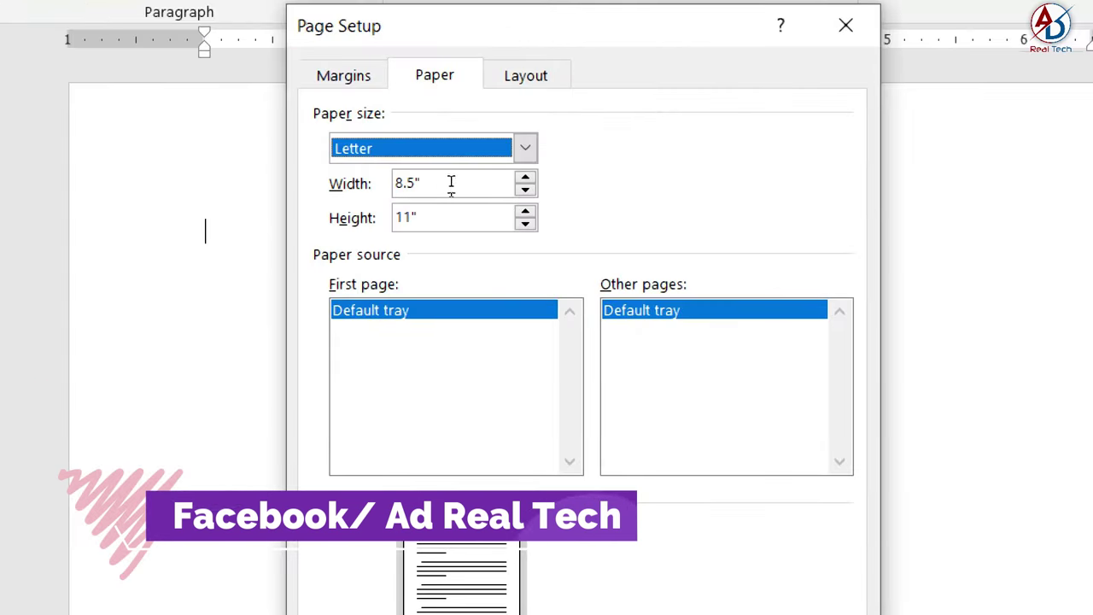
pyautogui.moveTo(466, 190); pyautogui.dragTo(424, 191)
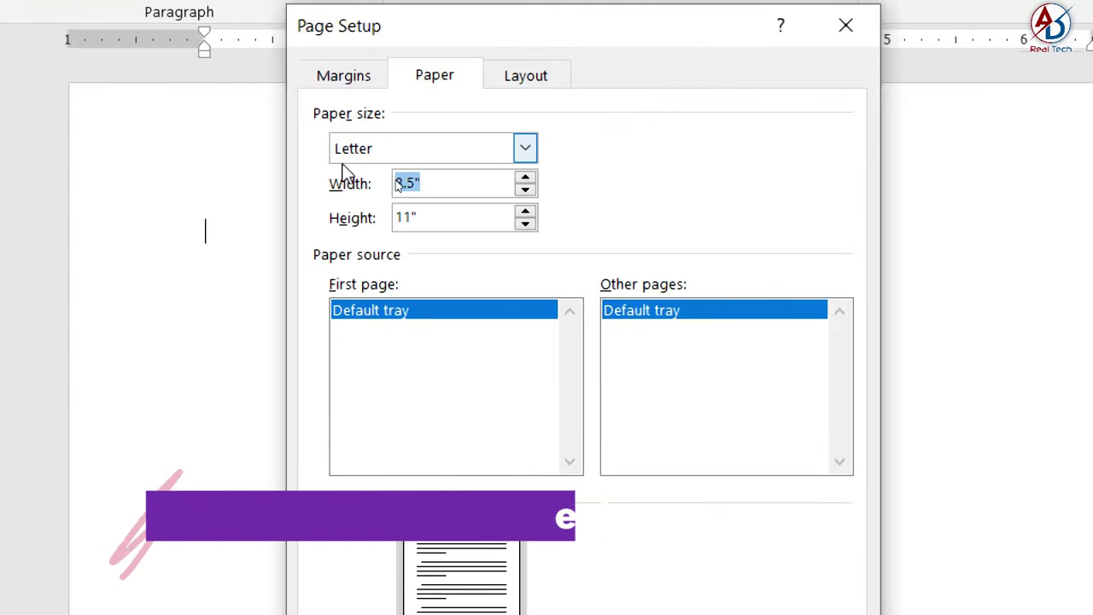
pyautogui.write('6')
pyautogui.press('Tab')
pyautogui.write('3')
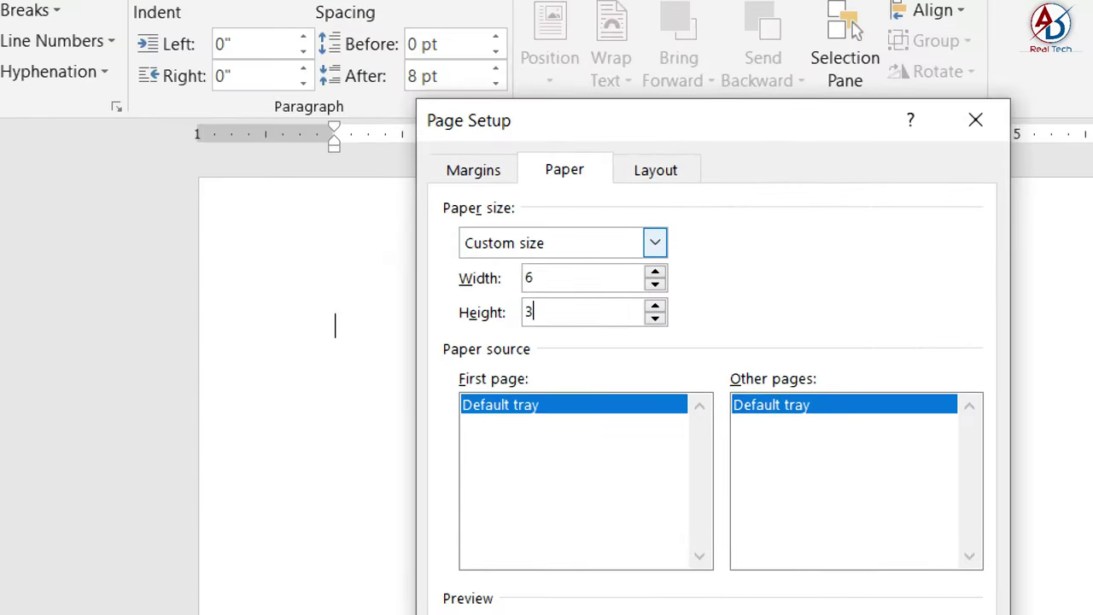
pyautogui.write('.2')
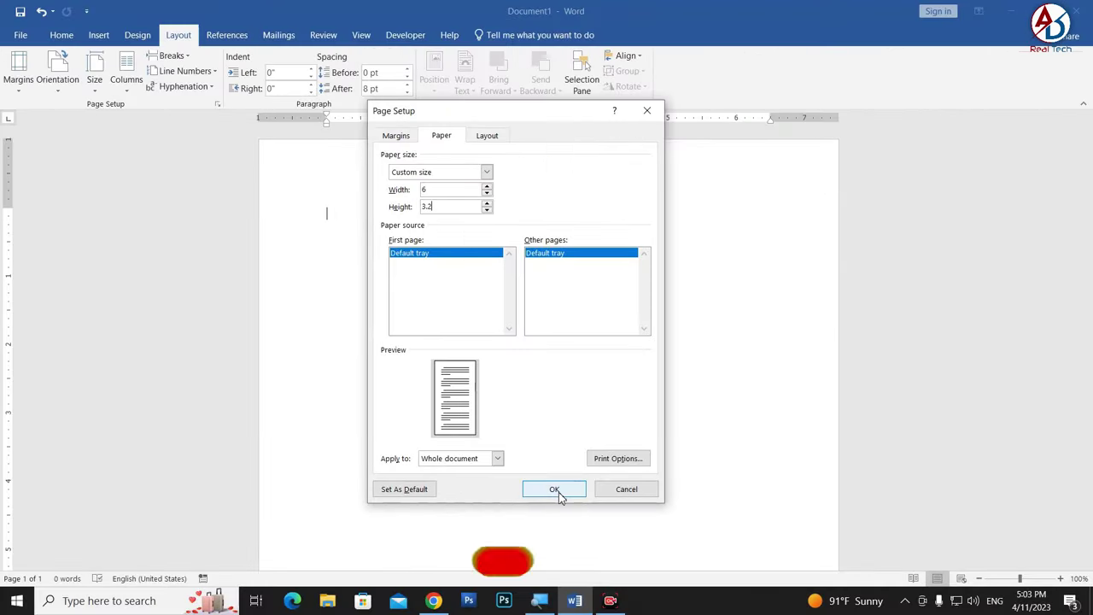
pyautogui.click(557, 489)
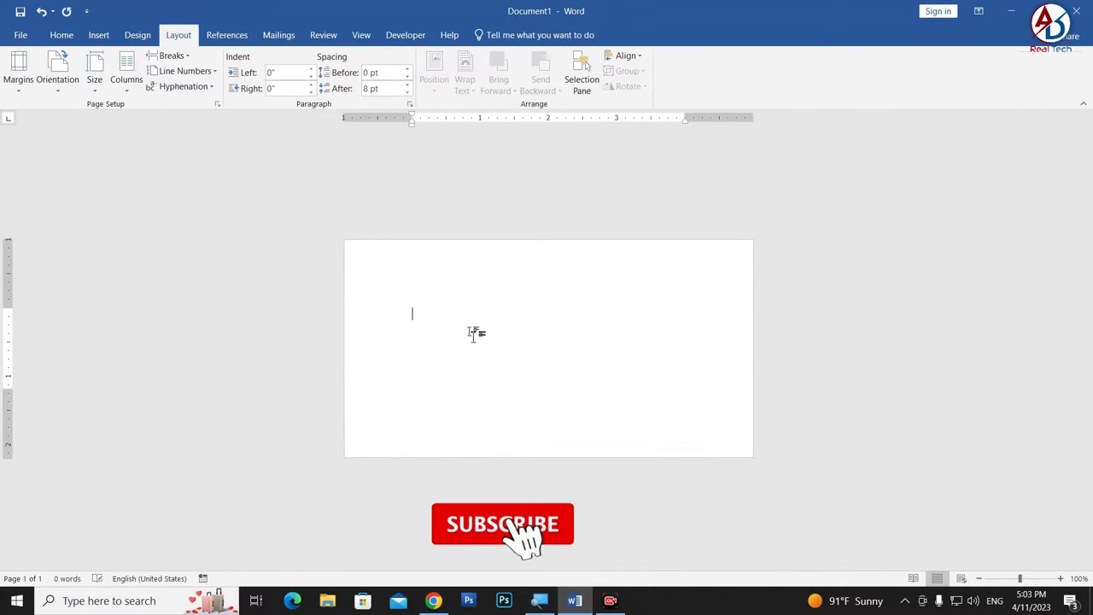
# Apply the Narrow margin preset with 0.5-inch margins.
pyautogui.scroll(2, 473, 332)
pyautogui.scroll(1, 558, 390)
pyautogui.scroll(2, 512, 351)
pyautogui.scroll(-1, 421, 299)
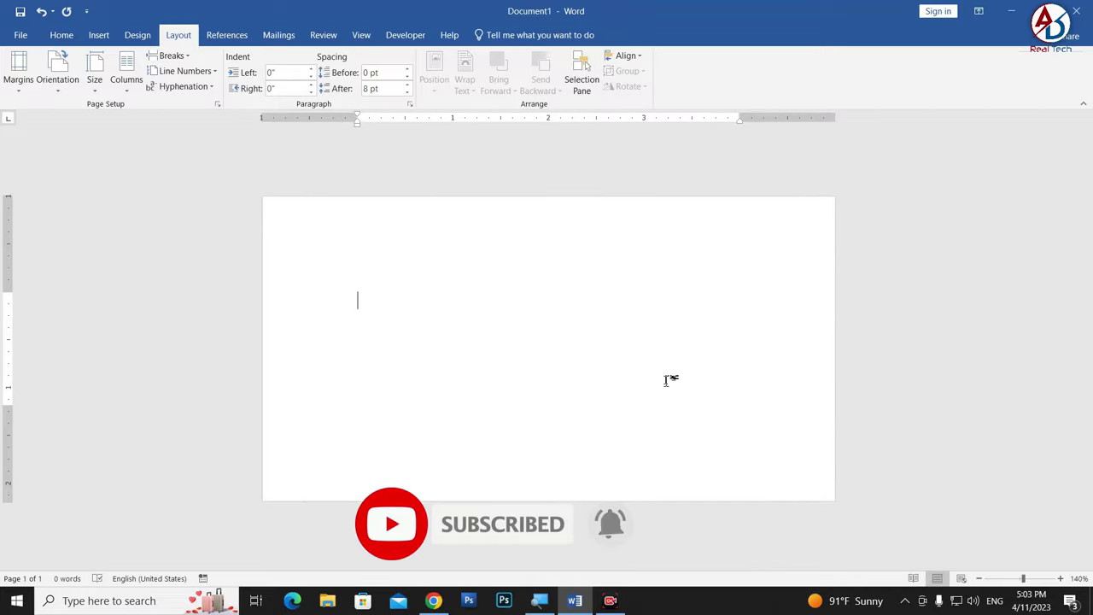
pyautogui.click(18, 69)
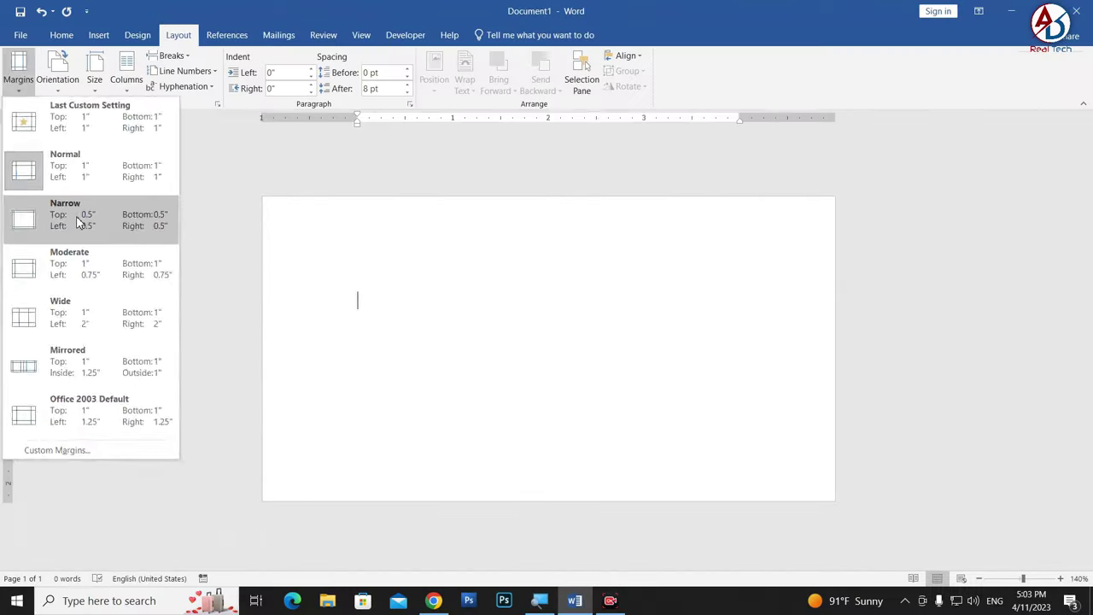
pyautogui.click(75, 224)
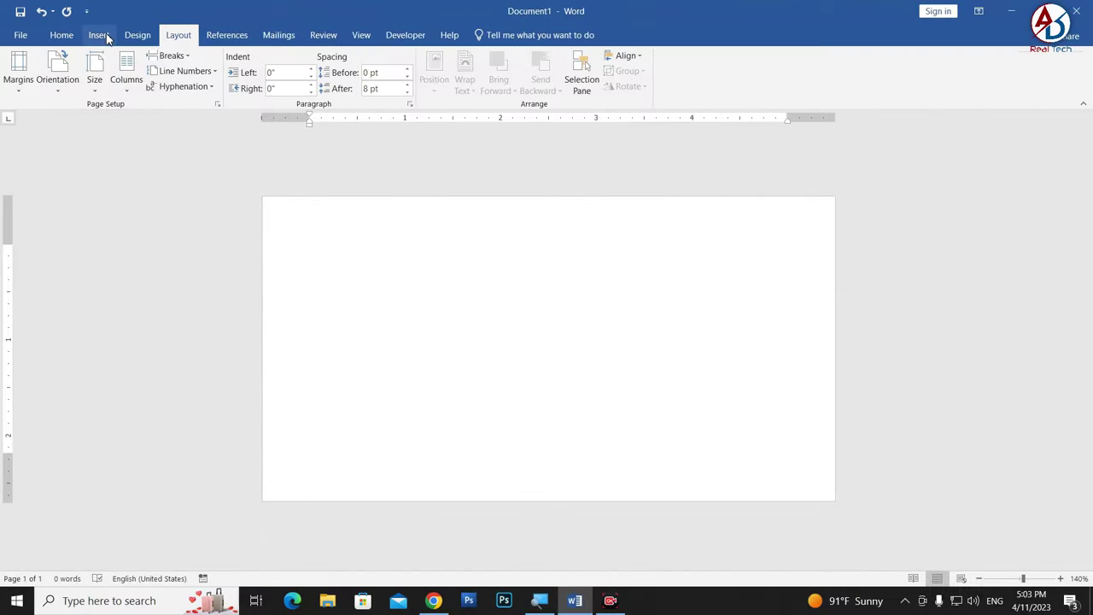
# Draw a Freeform outline along the top edge, out to a right tip, down to the bottom edge, and back to the start.
pyautogui.click(100, 37)
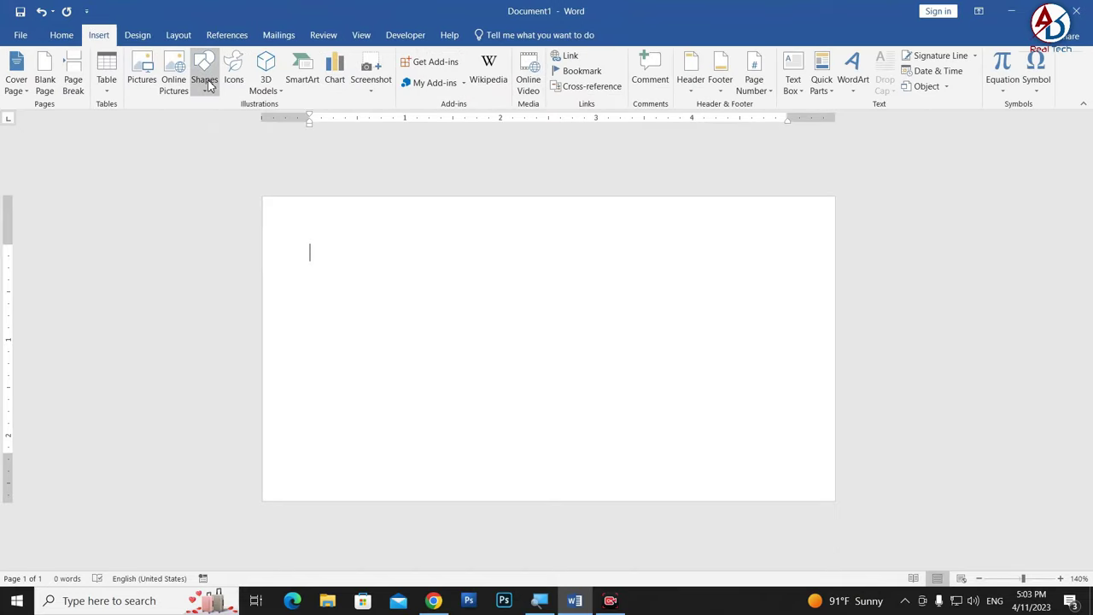
pyautogui.click(204, 73)
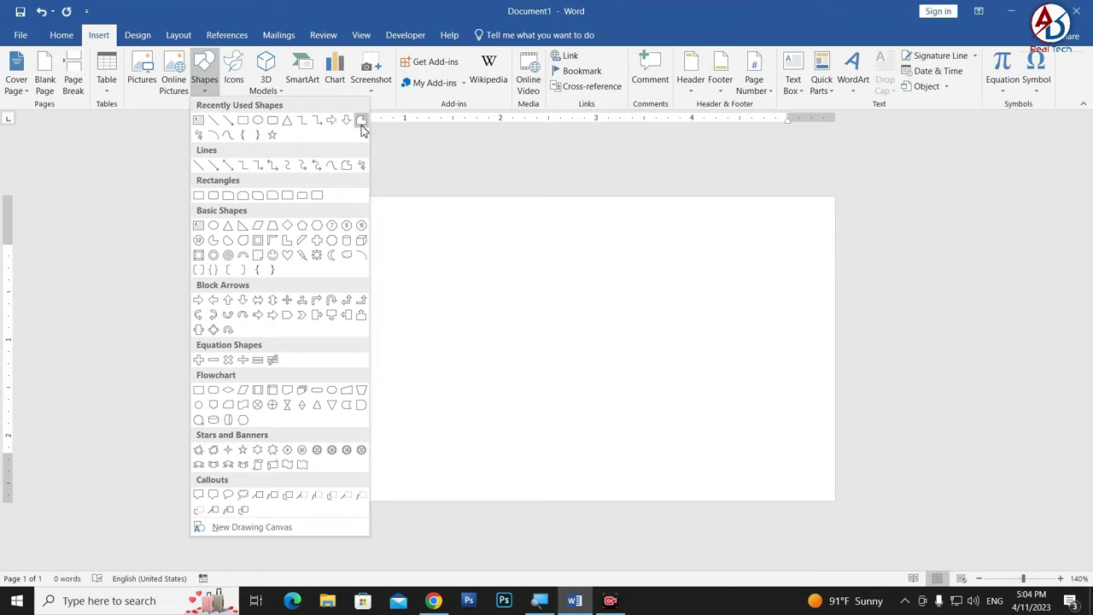
pyautogui.click(361, 124)
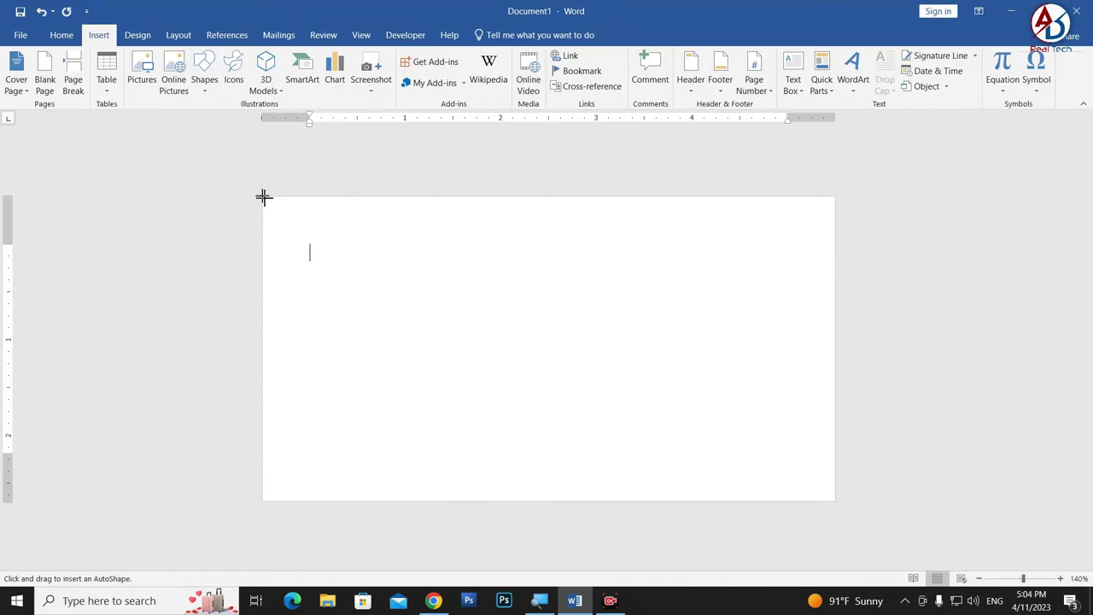
pyautogui.moveTo(263, 196); pyautogui.dragTo(439, 196)
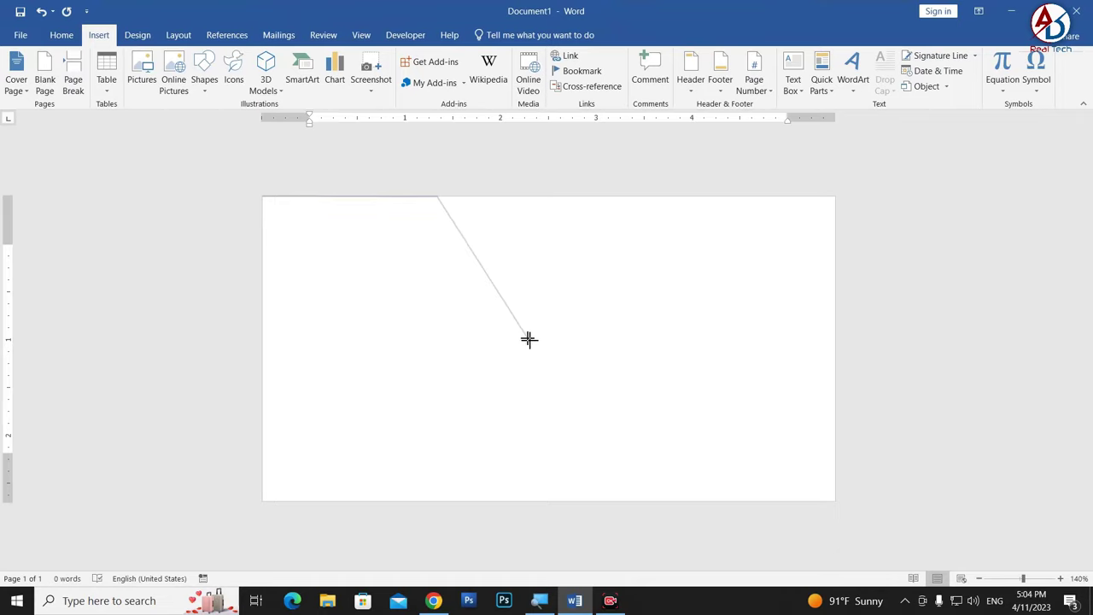
pyautogui.click(528, 339)
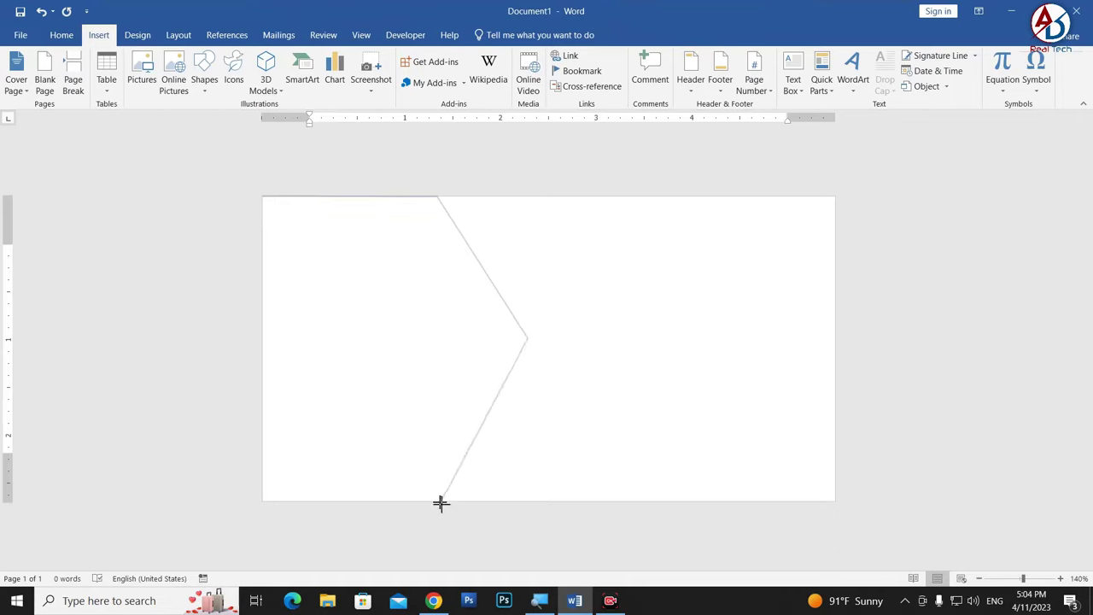
pyautogui.press('BackSpace')
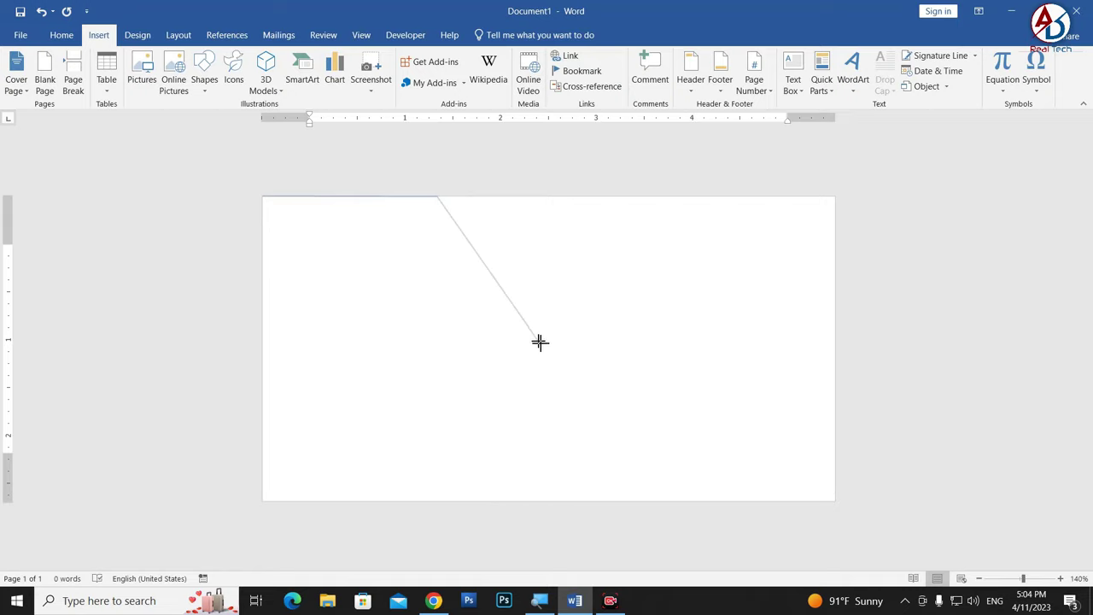
pyautogui.click(528, 340)
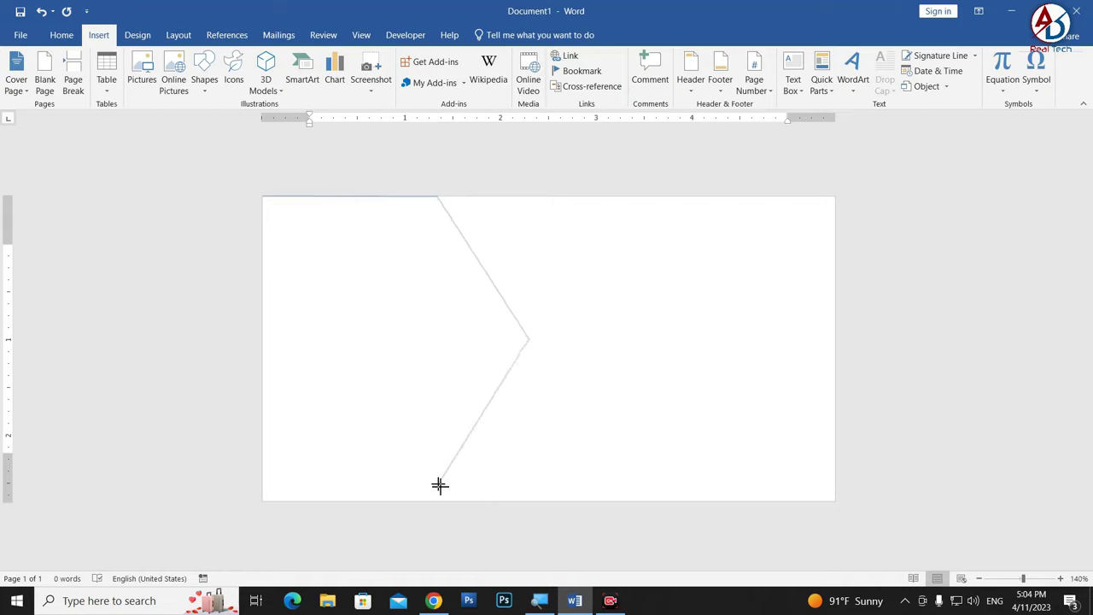
pyautogui.press('BackSpace')
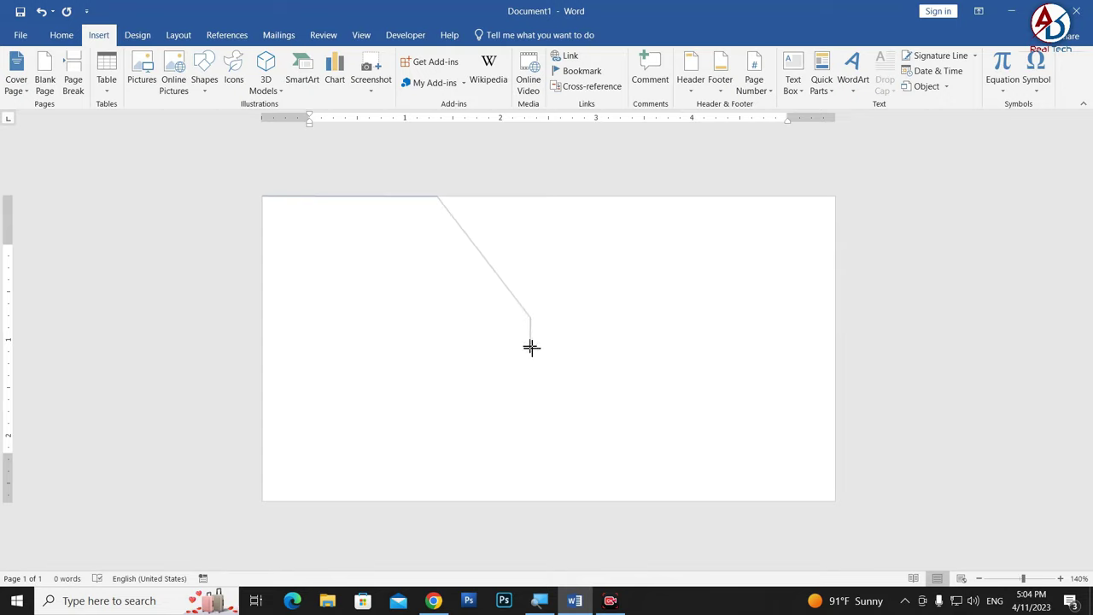
pyautogui.click(531, 357)
pyautogui.click(262, 502)
pyautogui.click(264, 197)
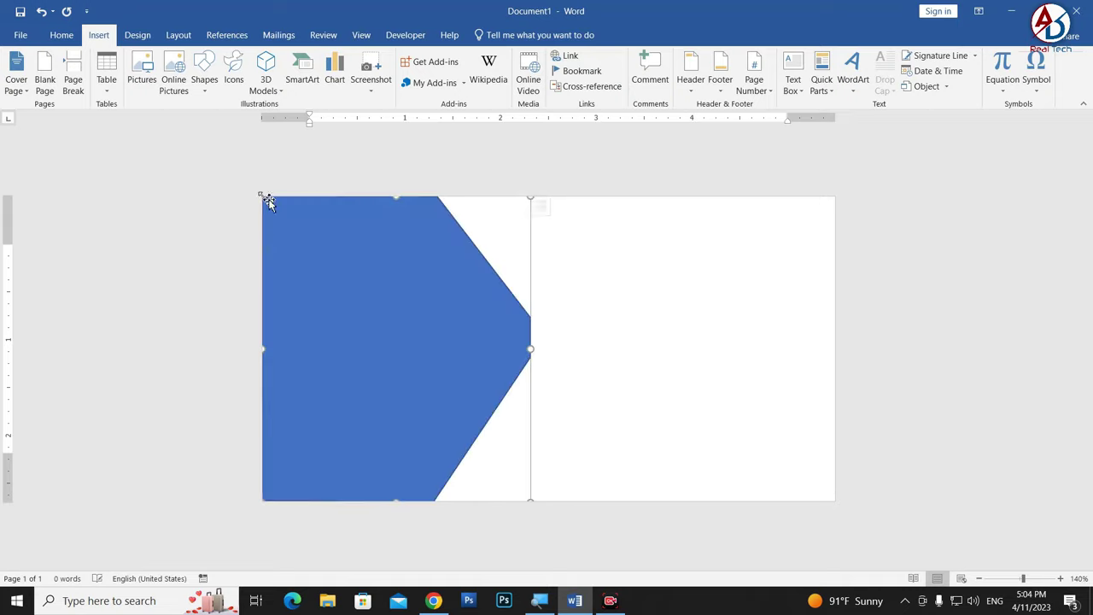
pyautogui.keyDown('ctrl'); pyautogui.scroll(1, 549, 412); pyautogui.keyUp('ctrl')
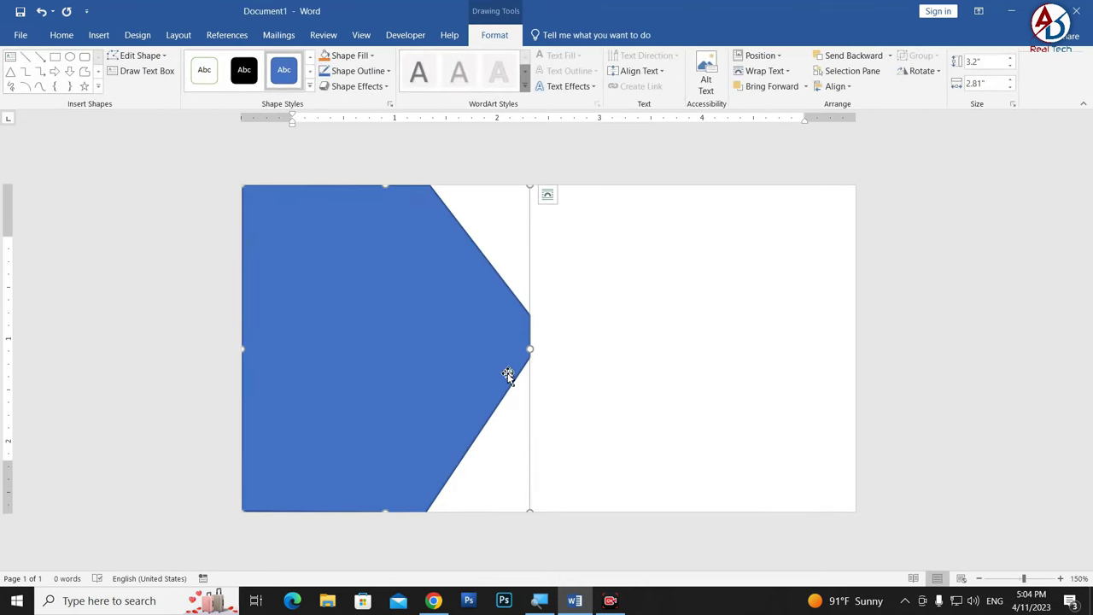
# In Edit Points mode, drag the right tip outward and adjust its neighbouring vertex into a smooth curve.
pyautogui.click(137, 55)
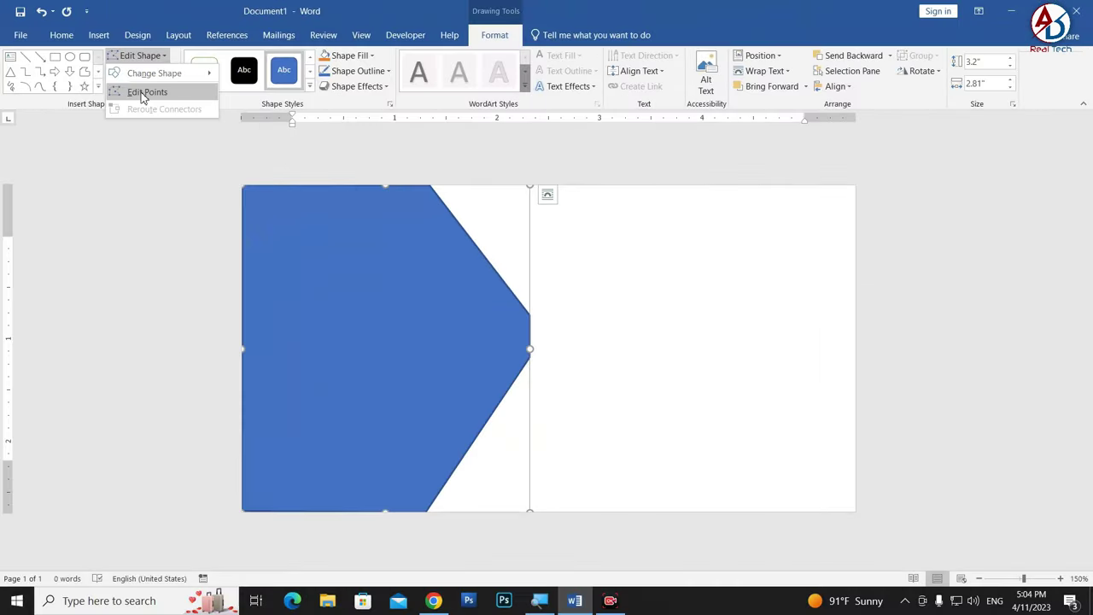
pyautogui.click(144, 101)
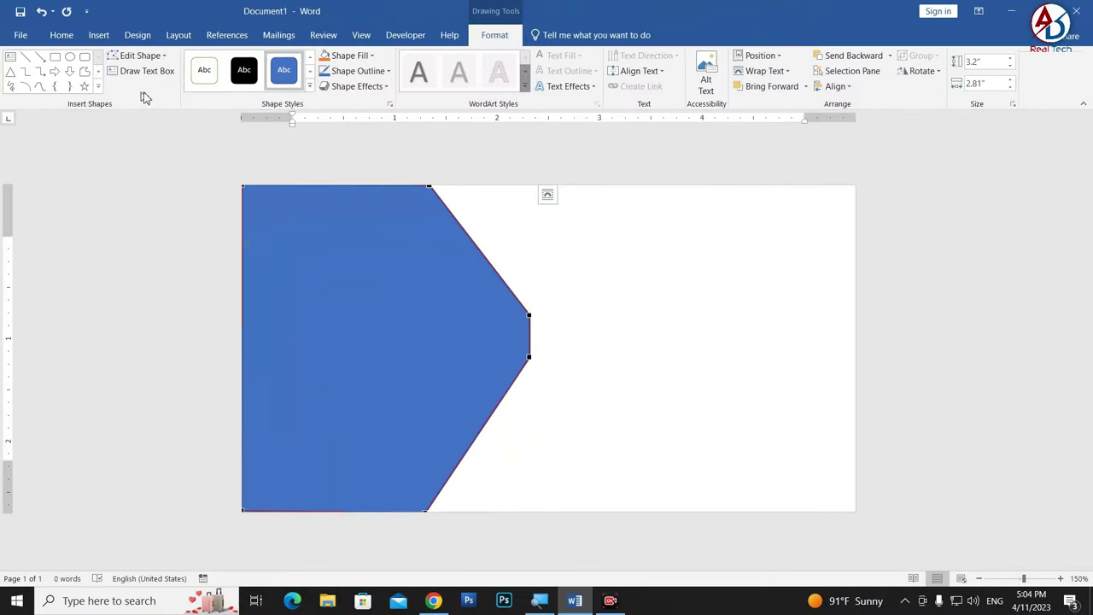
pyautogui.click(530, 359)
pyautogui.moveTo(529, 363); pyautogui.dragTo(528, 360)
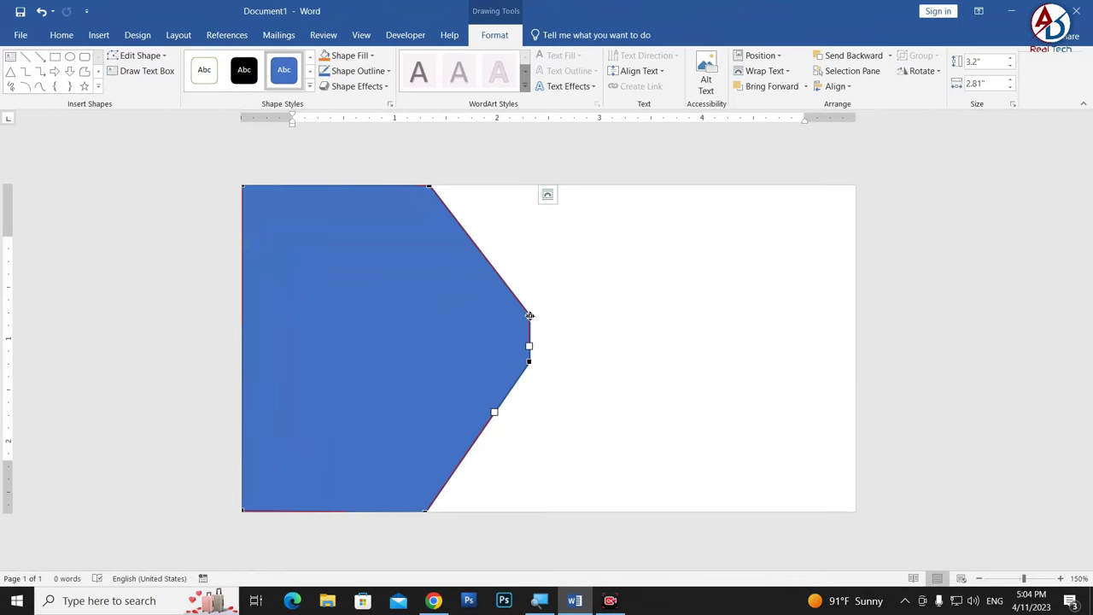
pyautogui.hotkey('ctrl', 'z')
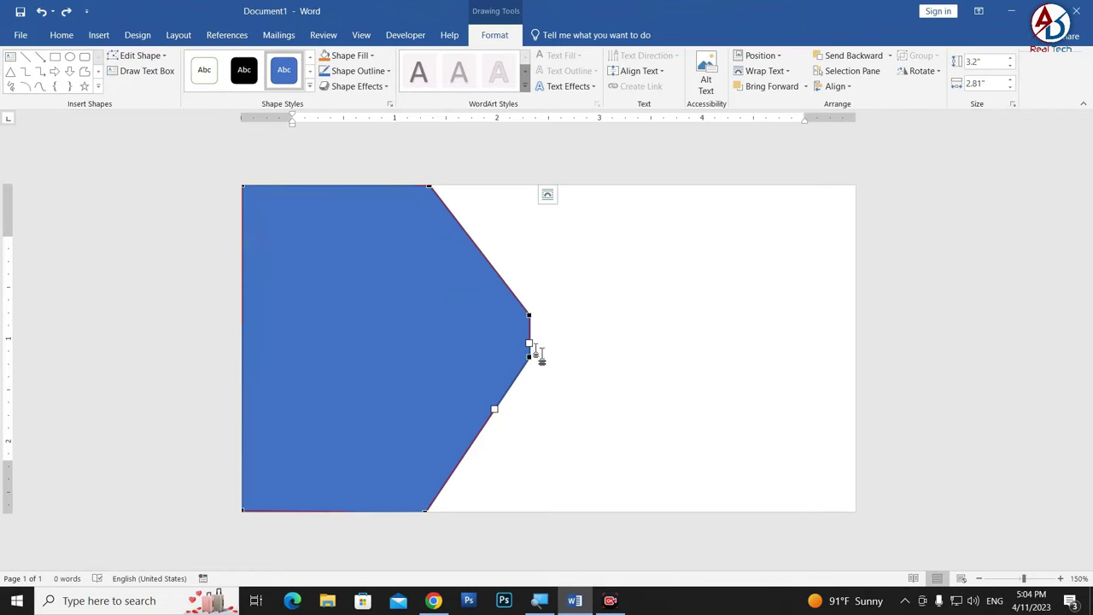
pyautogui.keyDown('ctrl'); pyautogui.scroll(5, 536, 352); pyautogui.keyUp('ctrl')
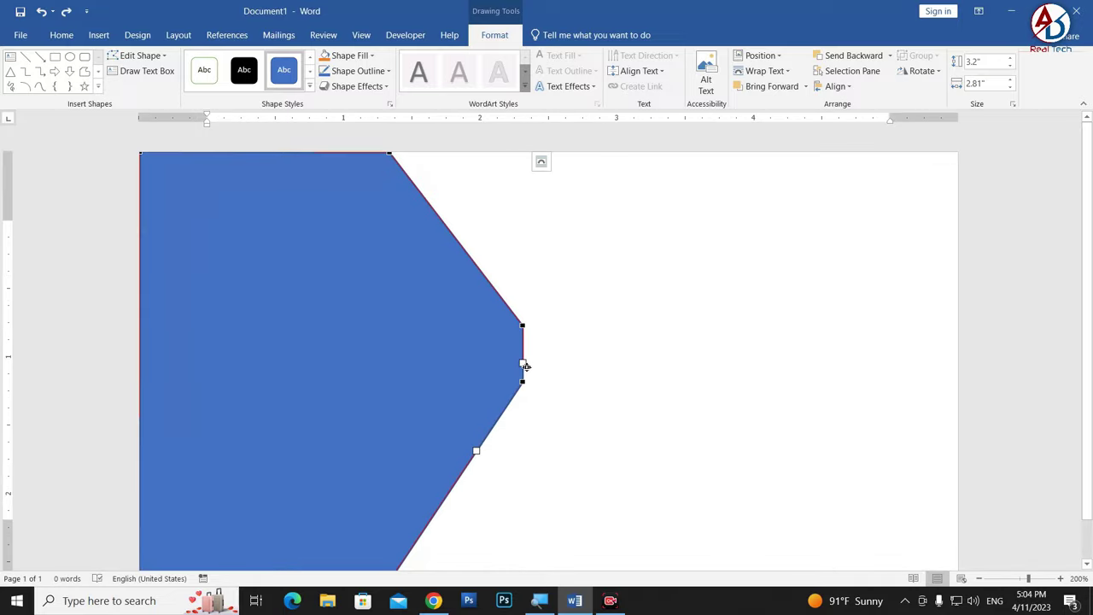
pyautogui.moveTo(525, 366); pyautogui.dragTo(551, 364)
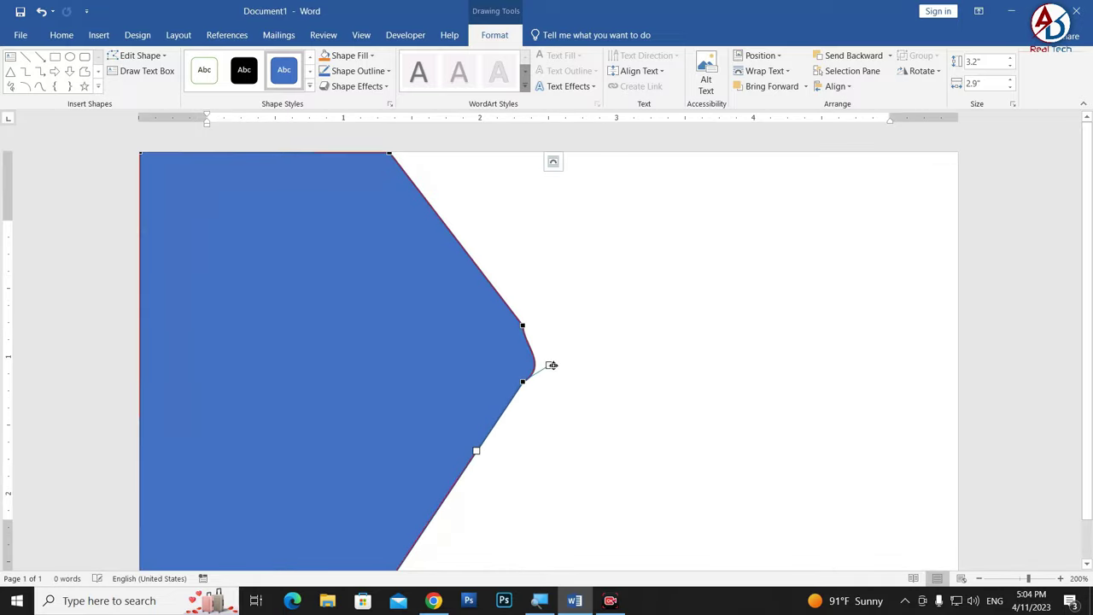
pyautogui.click(524, 327)
pyautogui.moveTo(524, 344)
pyautogui.mouseDown()
pyautogui.moveTo(544, 337)
pyautogui.moveTo(531, 338)
pyautogui.mouseUp()
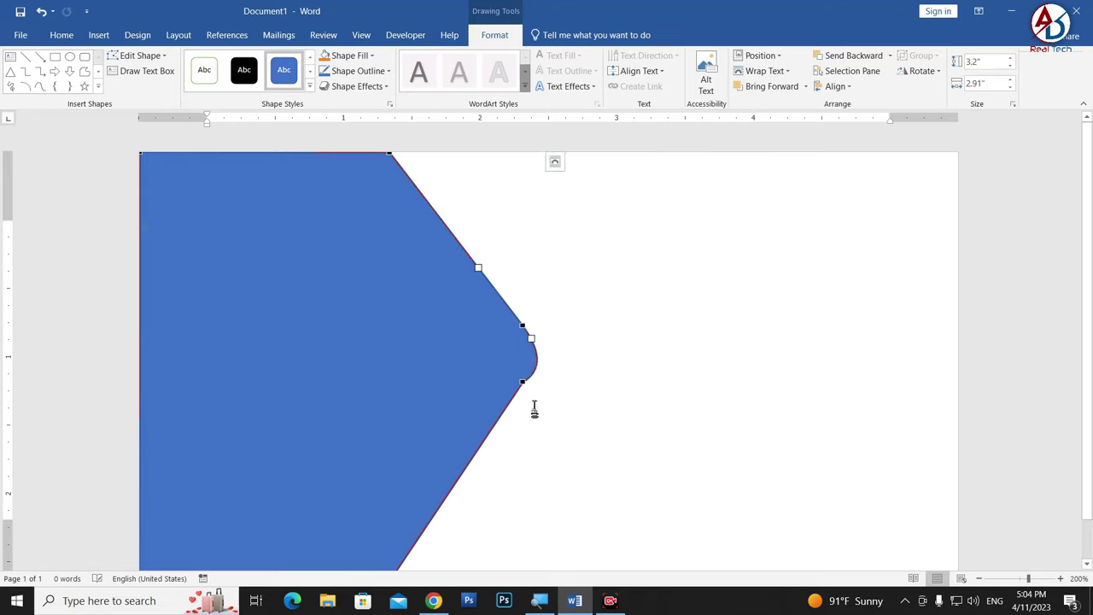
pyautogui.click(522, 382)
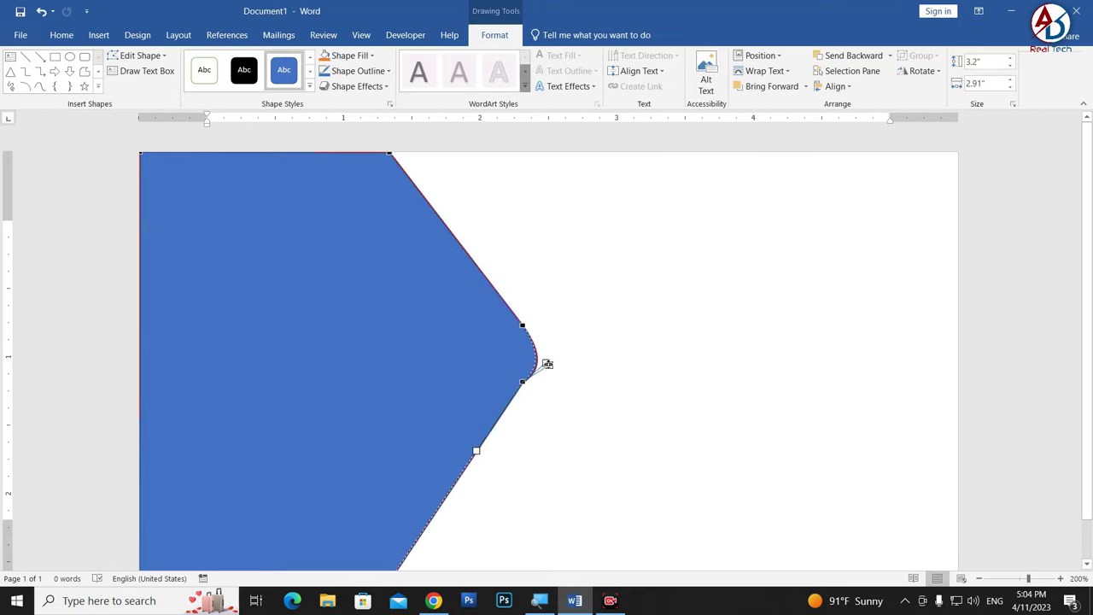
pyautogui.click(526, 415)
# Enlarge the blue shape slightly and nudge it upward.
pyautogui.scroll(-4, 525, 423)
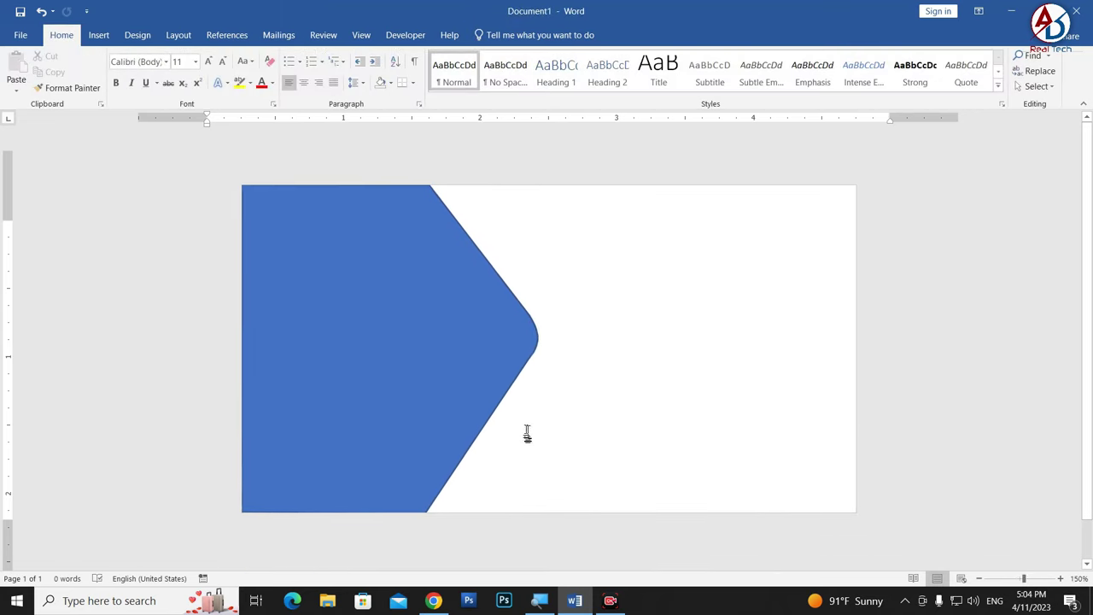
pyautogui.scroll(-2, 523, 435)
pyautogui.click(483, 378)
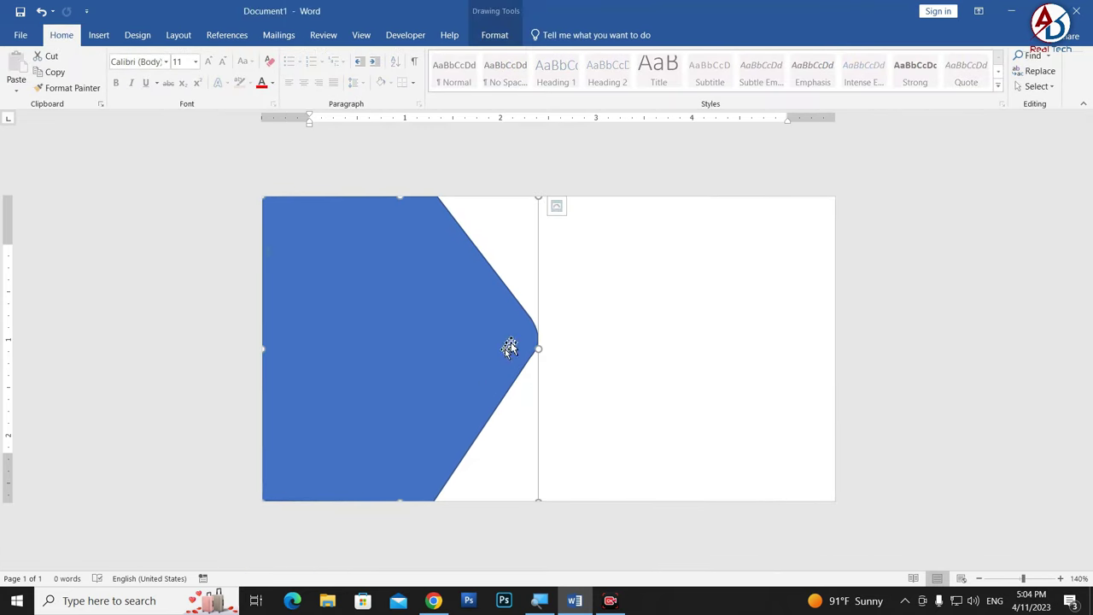
pyautogui.moveTo(540, 197); pyautogui.dragTo(546, 185)
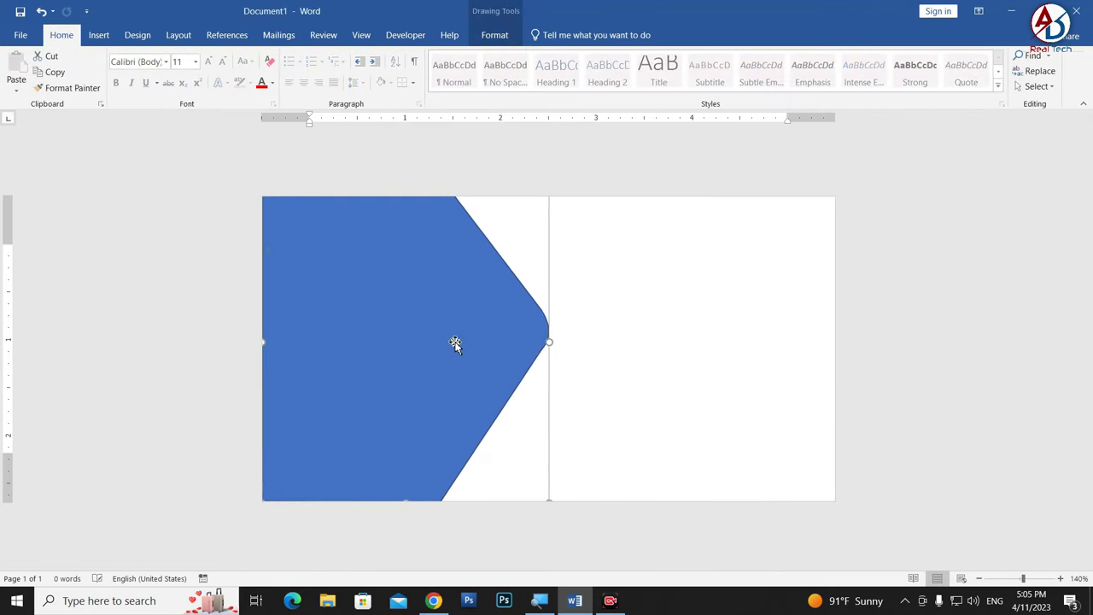
pyautogui.moveTo(449, 358); pyautogui.dragTo(449, 356)
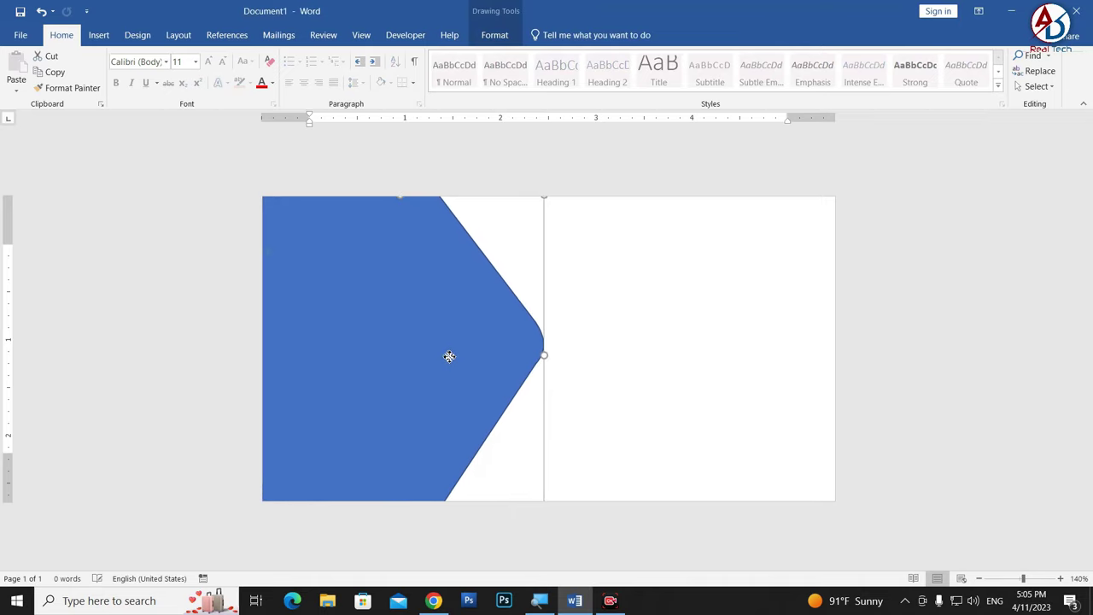
# Set the shape's outline to No Outline, then reselect it to show its Shape Fill options.
pyautogui.click(495, 35)
pyautogui.click(376, 71)
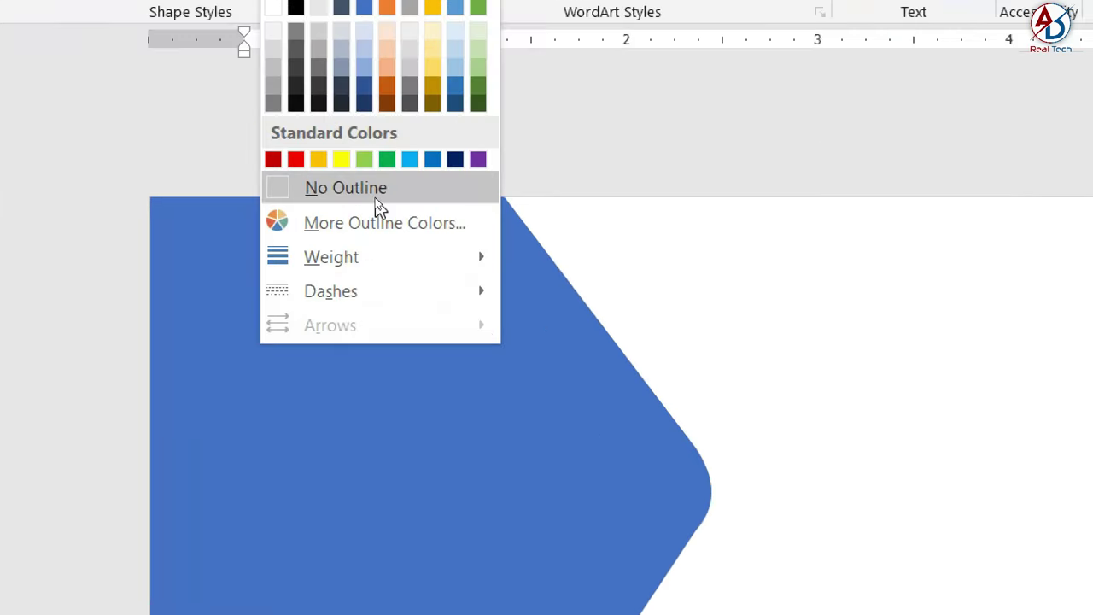
pyautogui.click(376, 197)
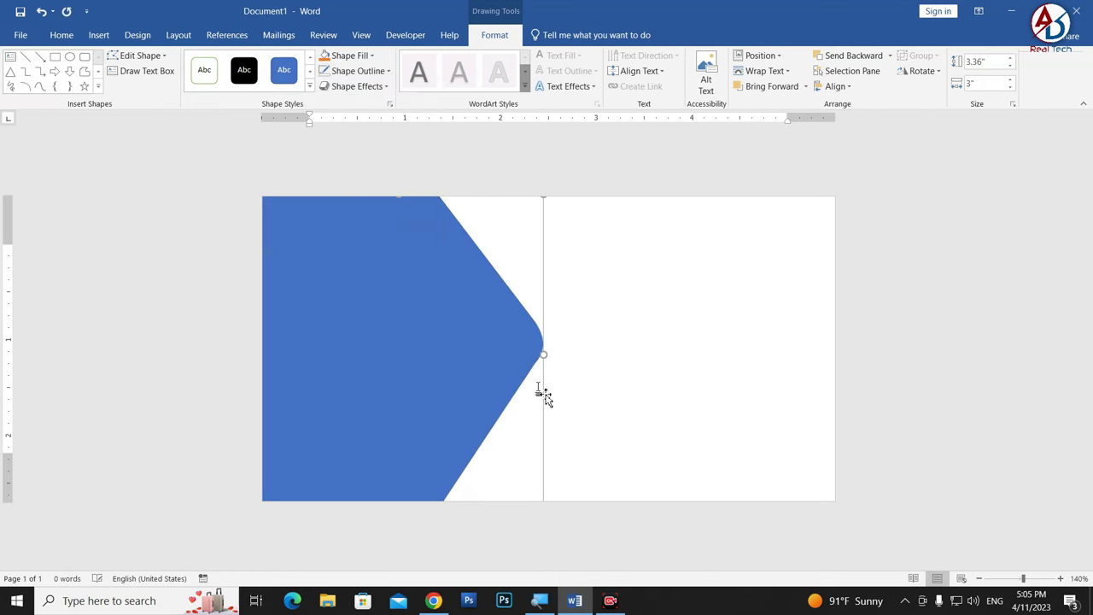
pyautogui.scroll(-1, 573, 419)
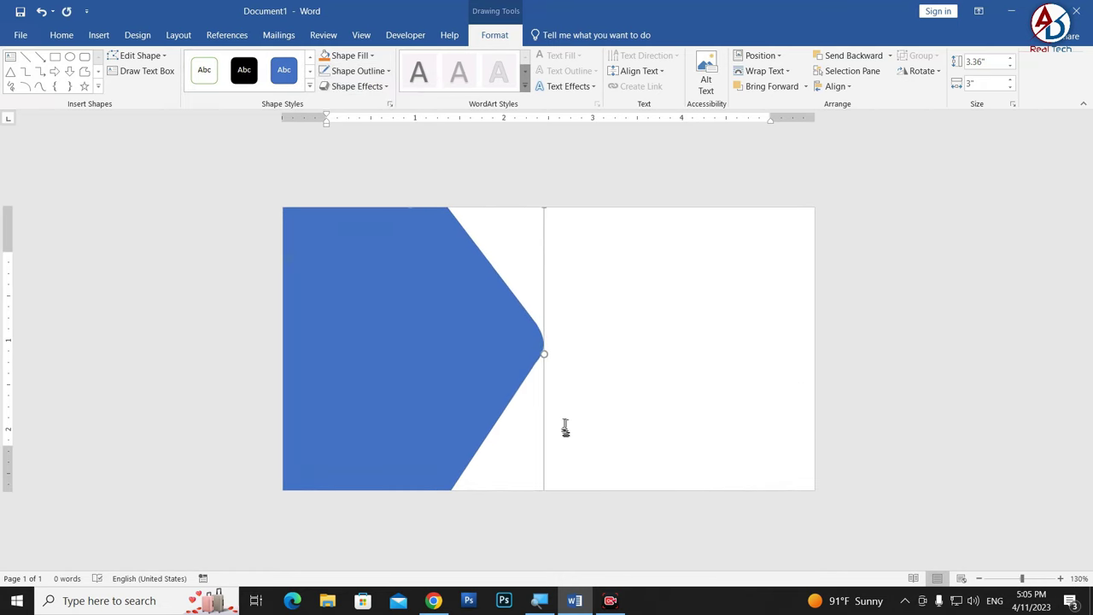
pyautogui.click(651, 445)
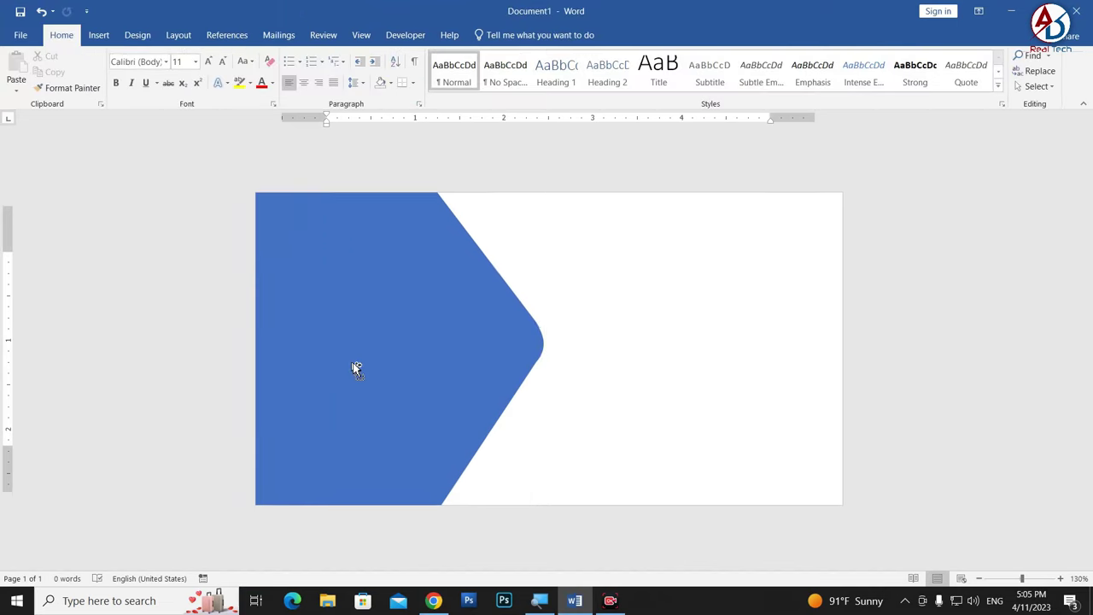
pyautogui.click(408, 336)
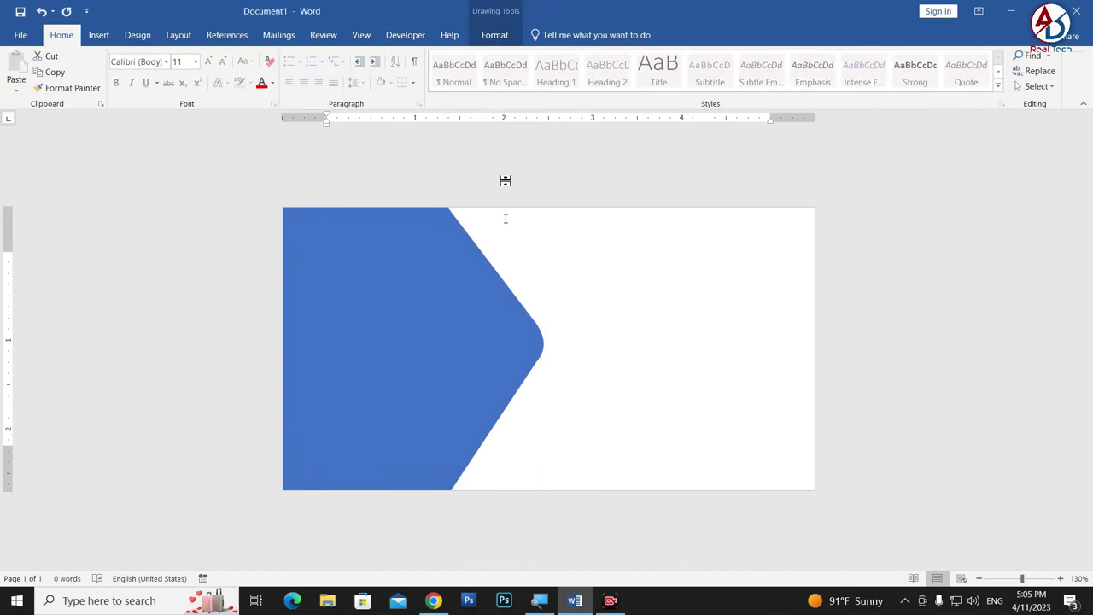
pyautogui.click(495, 35)
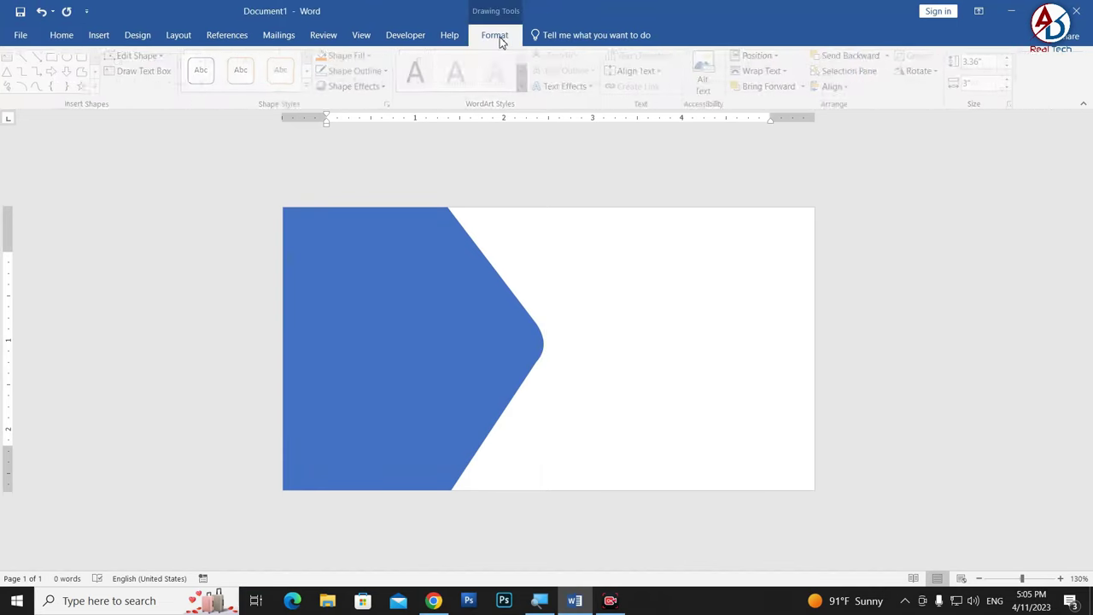
pyautogui.click(367, 56)
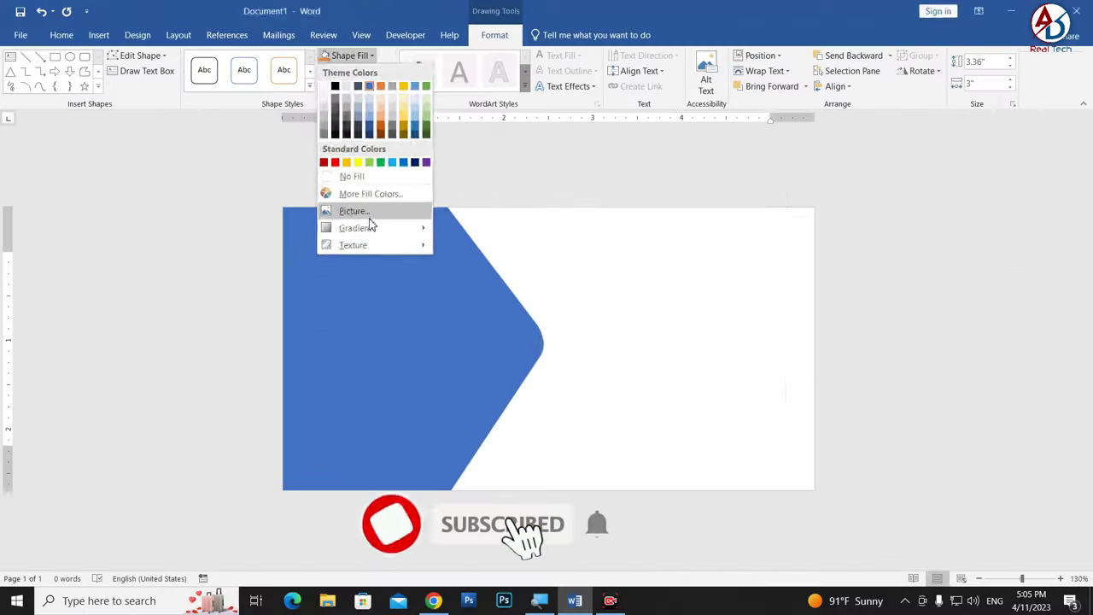
# Fill the shape with the classroom photo of a girl writing from the D: drive image folder.
pyautogui.click(371, 220)
pyautogui.click(369, 267)
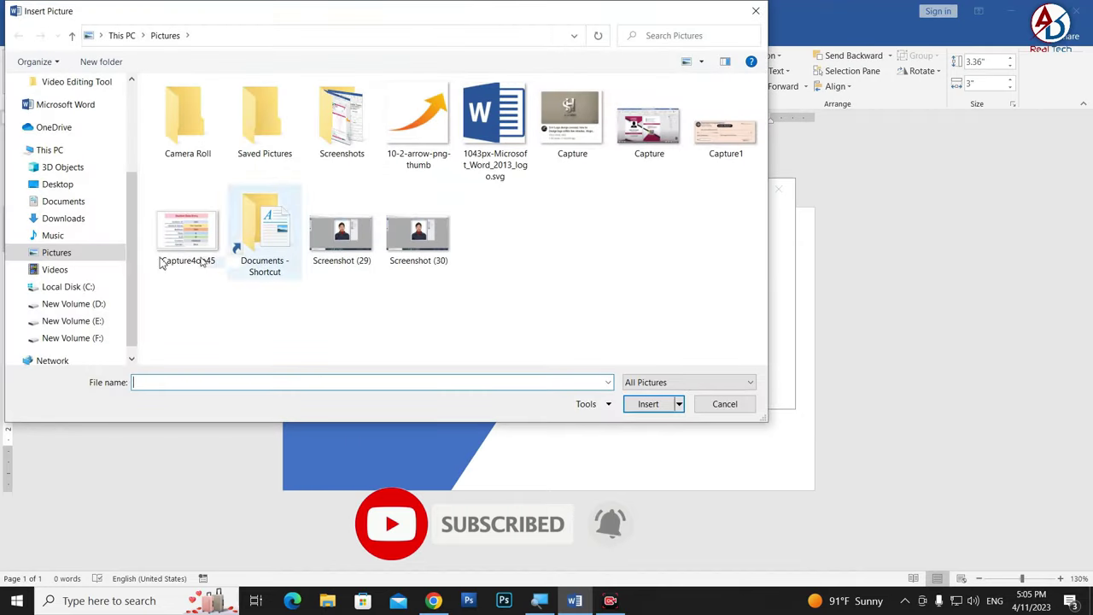
pyautogui.click(90, 304)
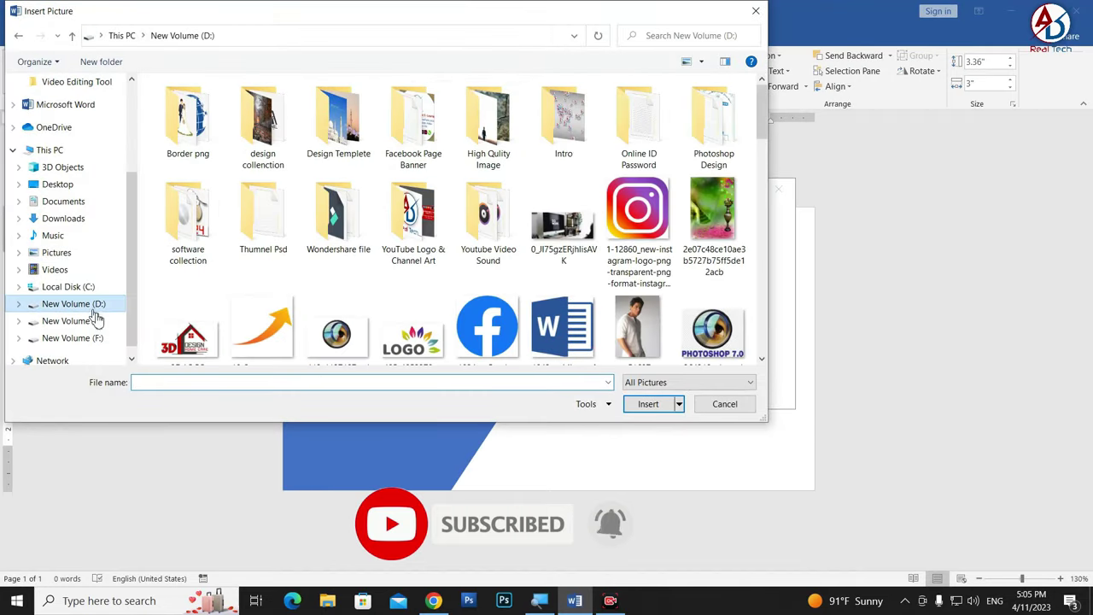
pyautogui.doubleClick(263, 128)
pyautogui.doubleClick(264, 226)
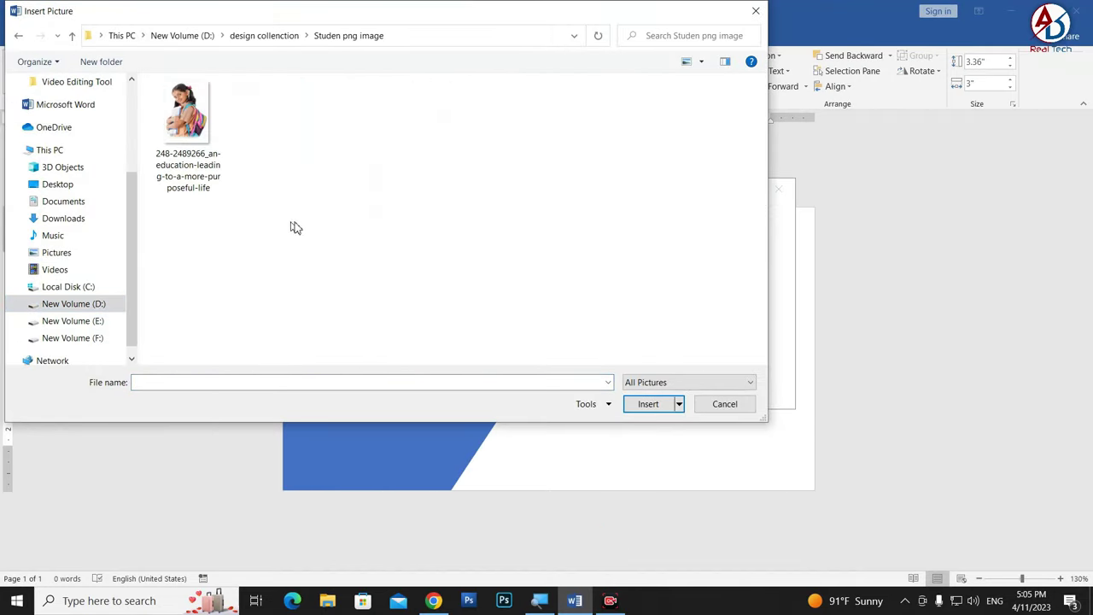
pyautogui.click(18, 35)
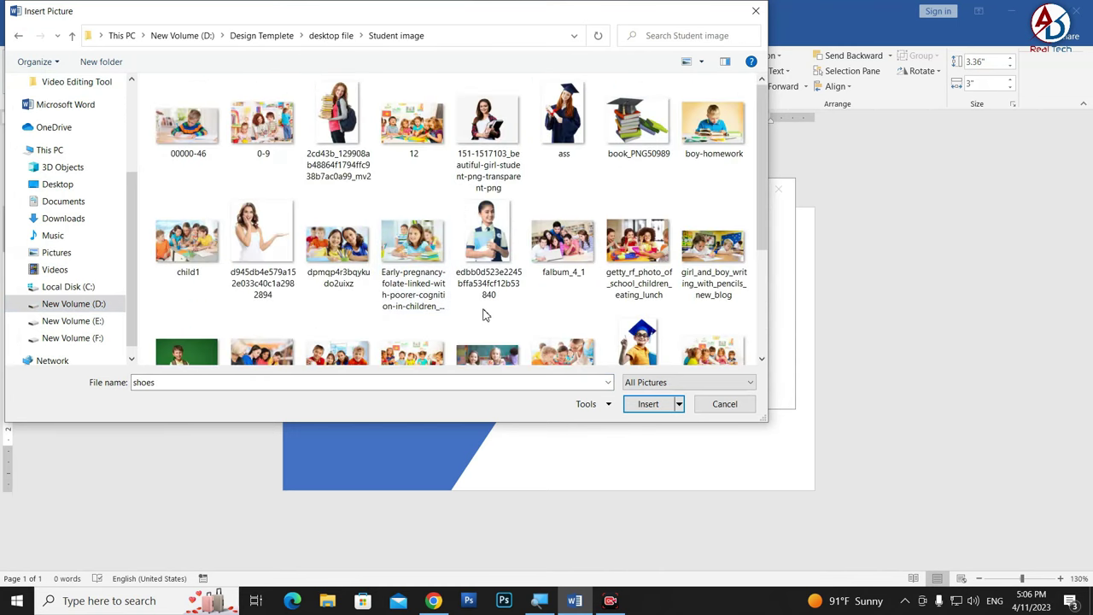
pyautogui.click(405, 249)
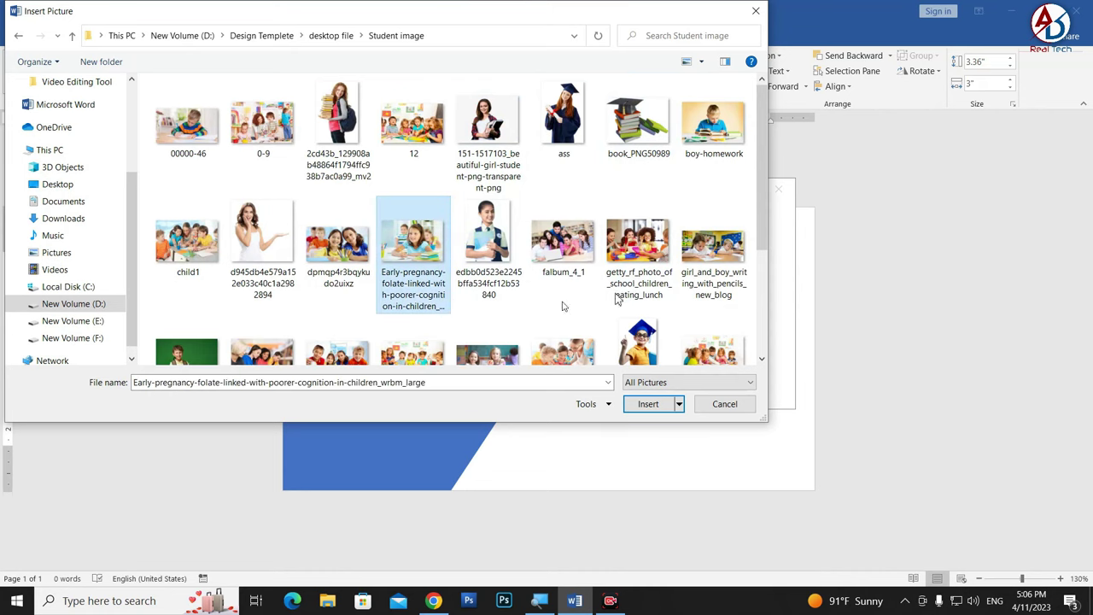
pyautogui.click(646, 405)
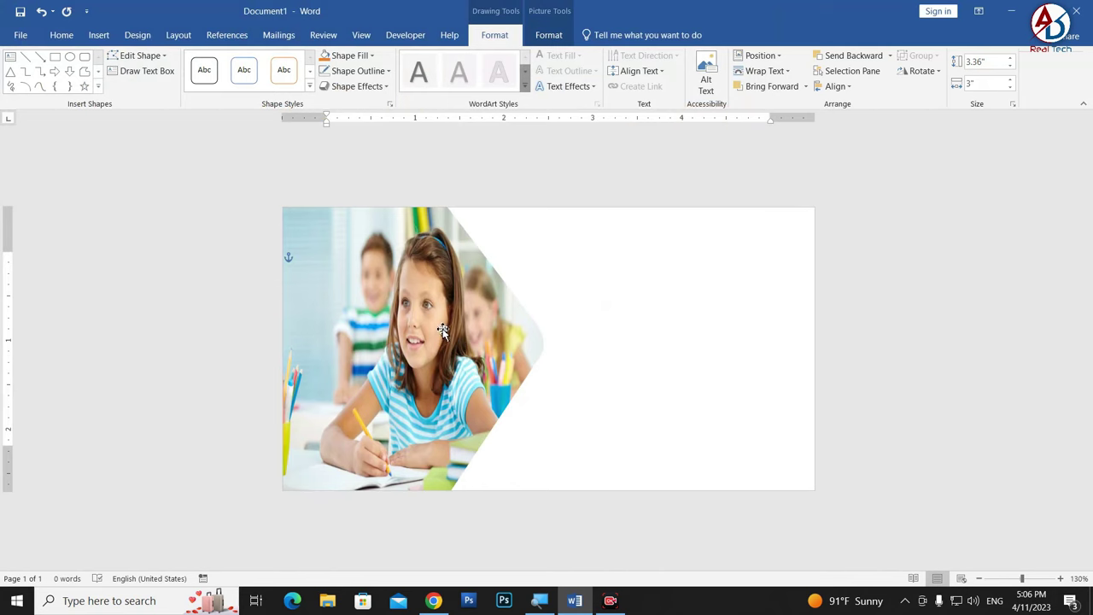
# Crop-adjust the photo inside the shape, enlarging and shifting it so the girl is centred.
pyautogui.click(549, 35)
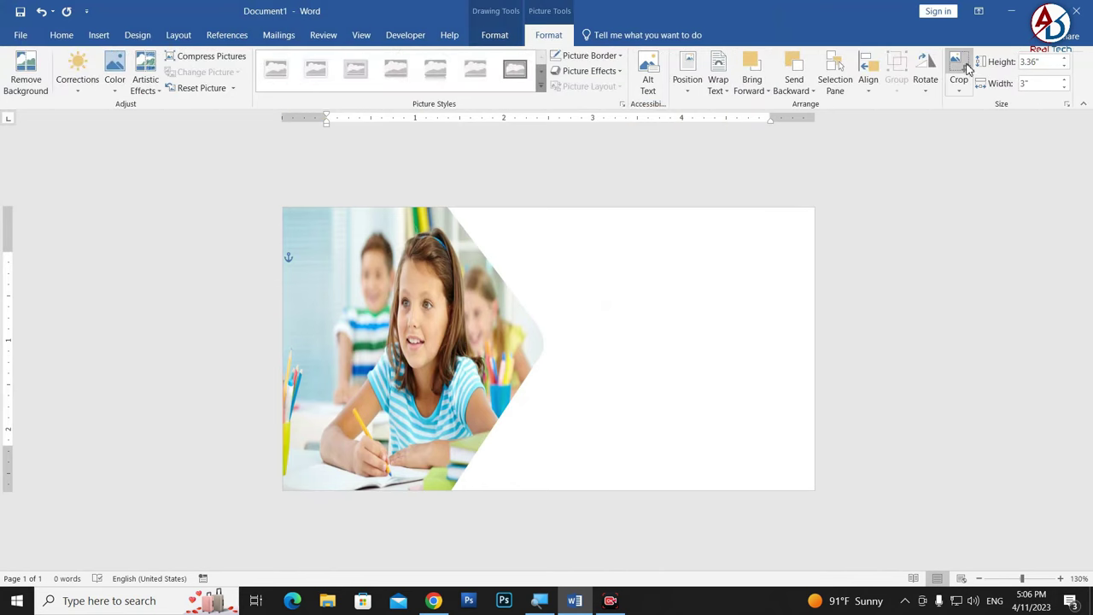
pyautogui.click(959, 70)
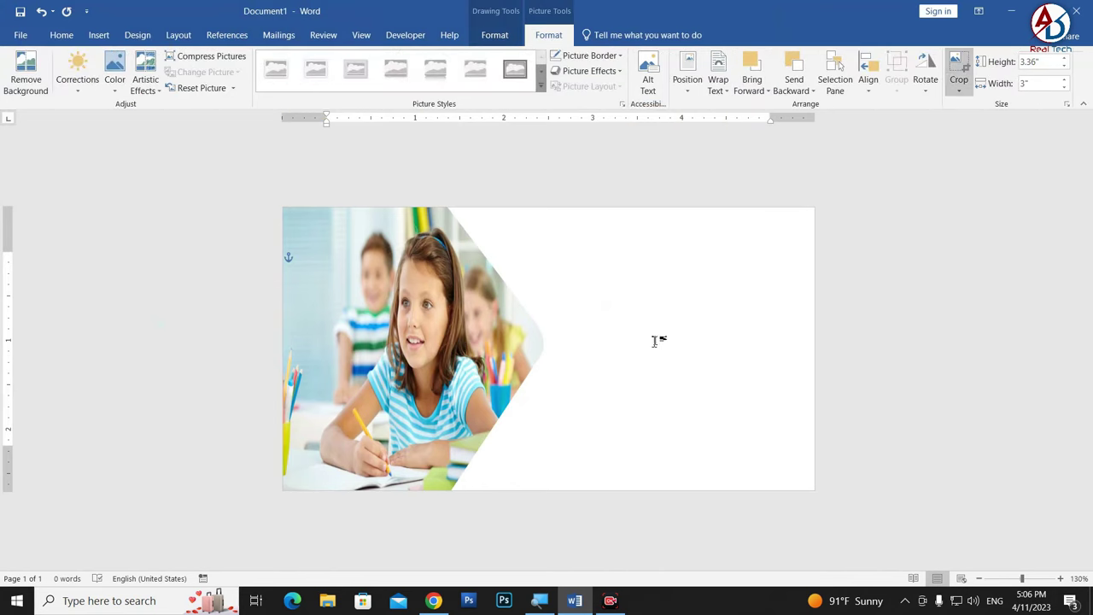
pyautogui.keyDown('ctrl'); pyautogui.scroll(1, 540, 349); pyautogui.keyUp('ctrl')
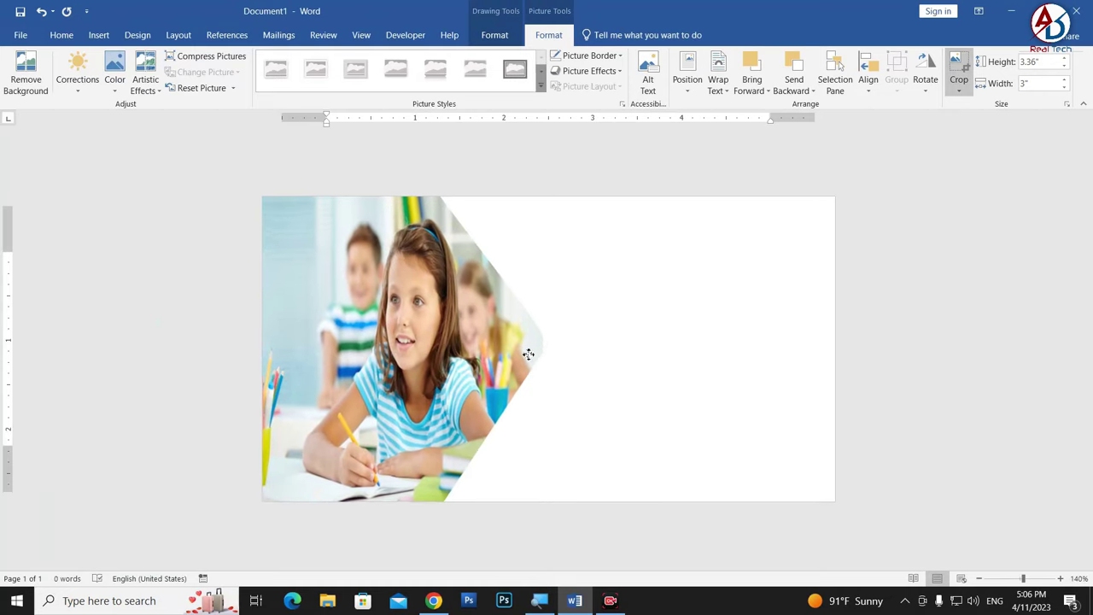
pyautogui.moveTo(578, 355); pyautogui.dragTo(741, 353)
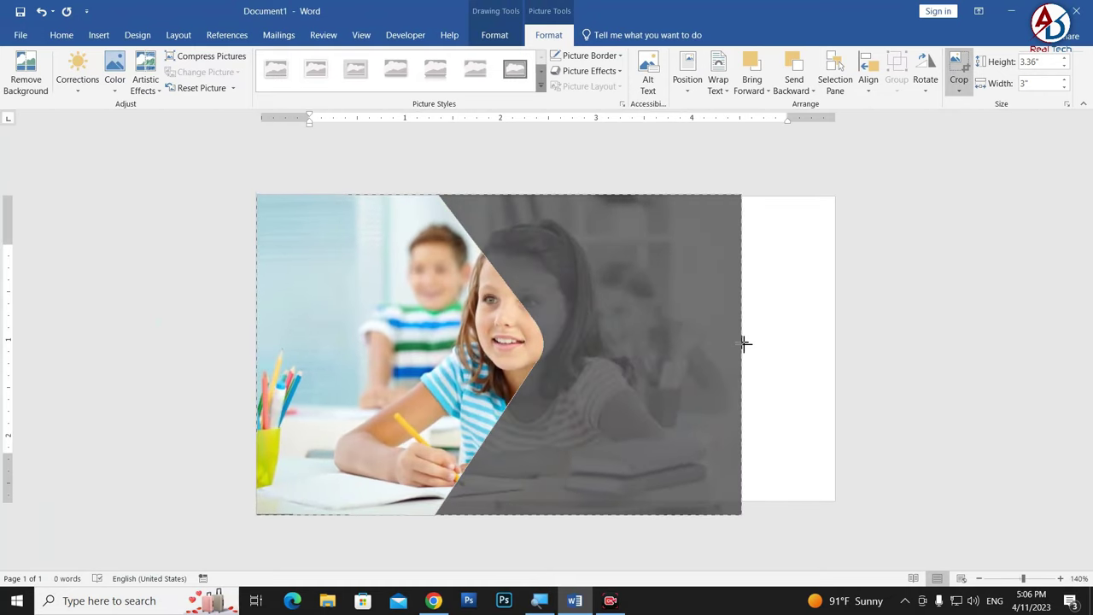
pyautogui.moveTo(488, 359); pyautogui.dragTo(362, 359)
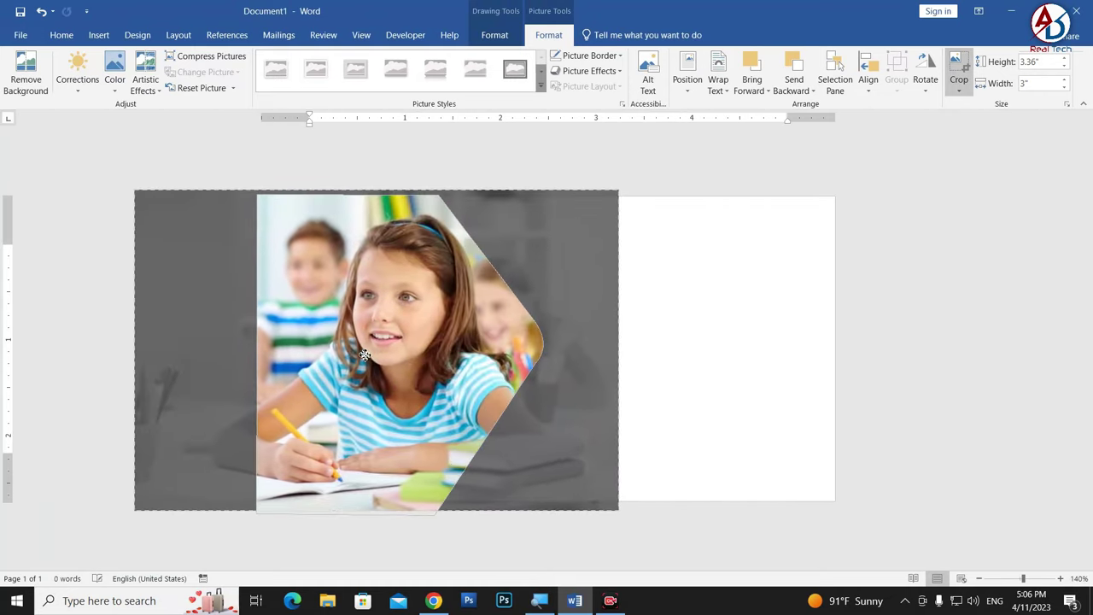
pyautogui.click(675, 356)
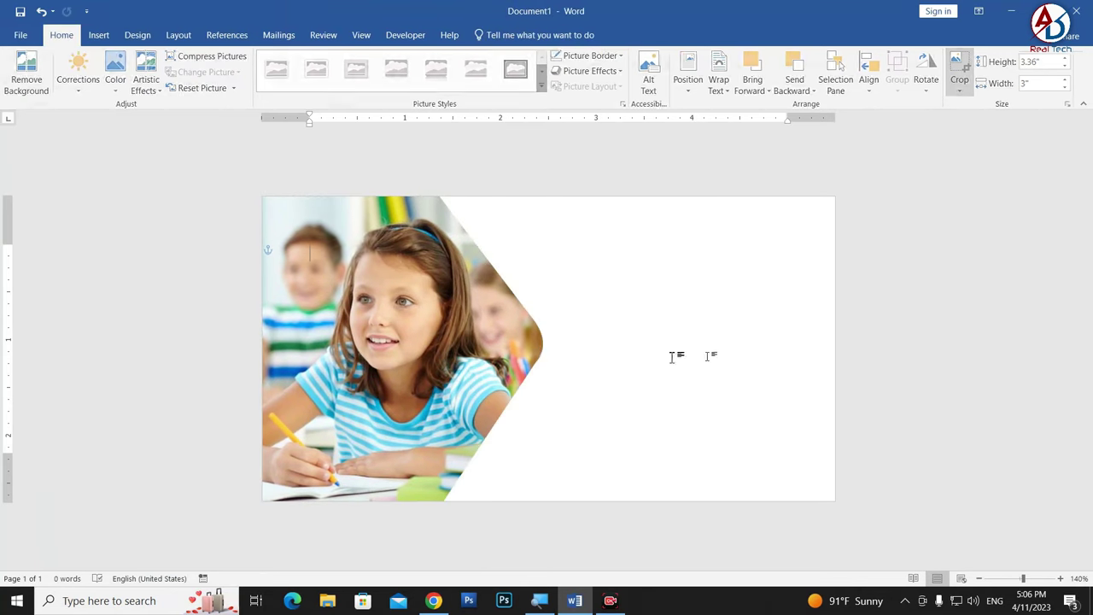
pyautogui.keyDown('ctrl'); pyautogui.scroll(-2, 352, 365); pyautogui.keyUp('ctrl')
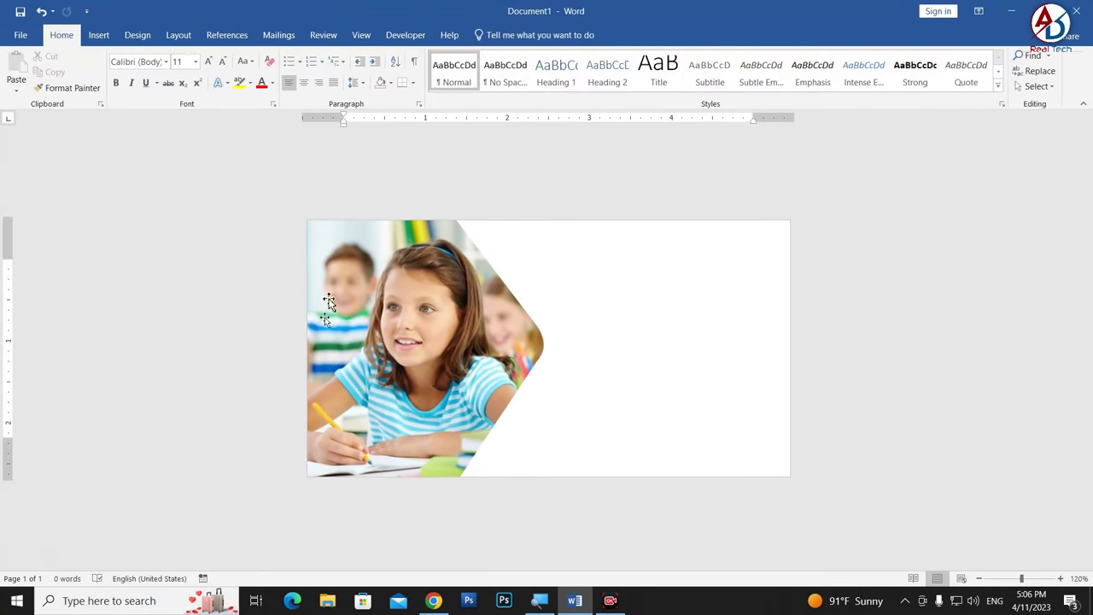
# Apply an Outer shadow effect to the photo-filled shape.
pyautogui.click(376, 345)
pyautogui.click(495, 35)
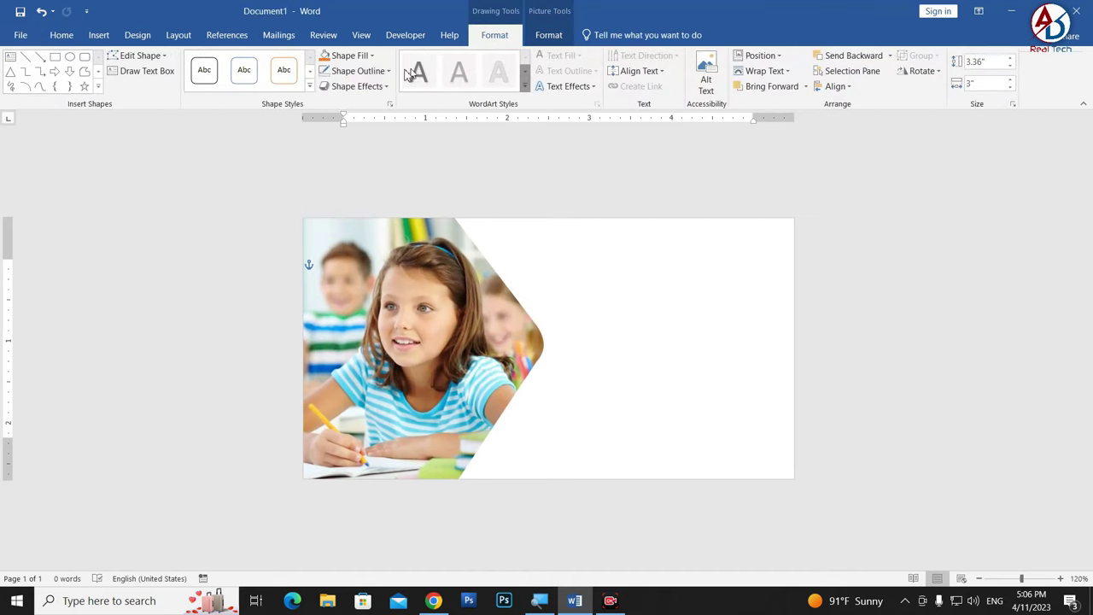
pyautogui.click(373, 87)
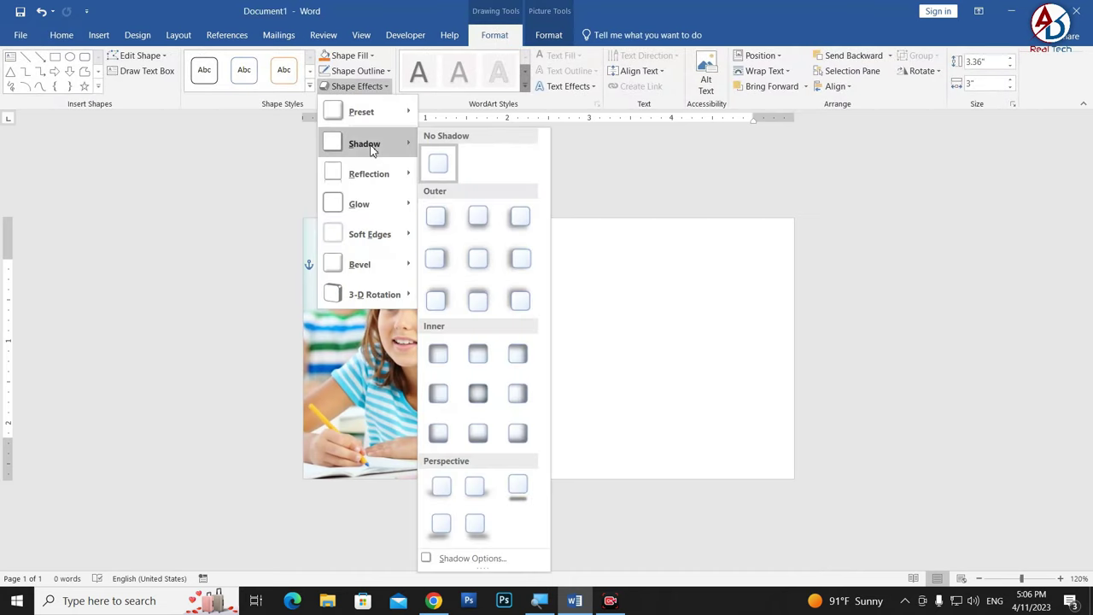
pyautogui.moveTo(365, 144)
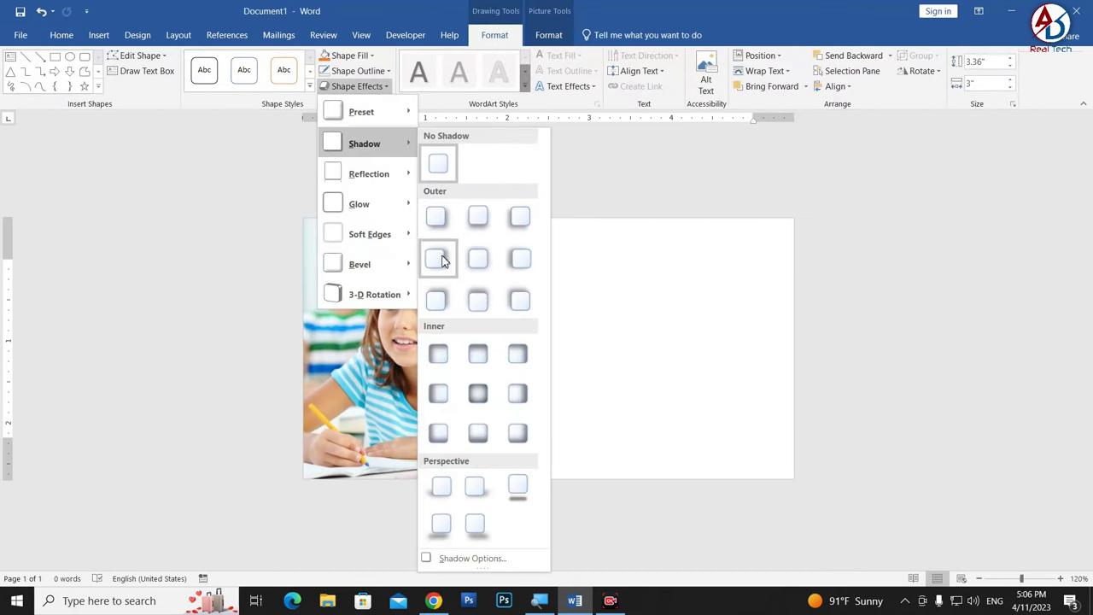
pyautogui.click(435, 258)
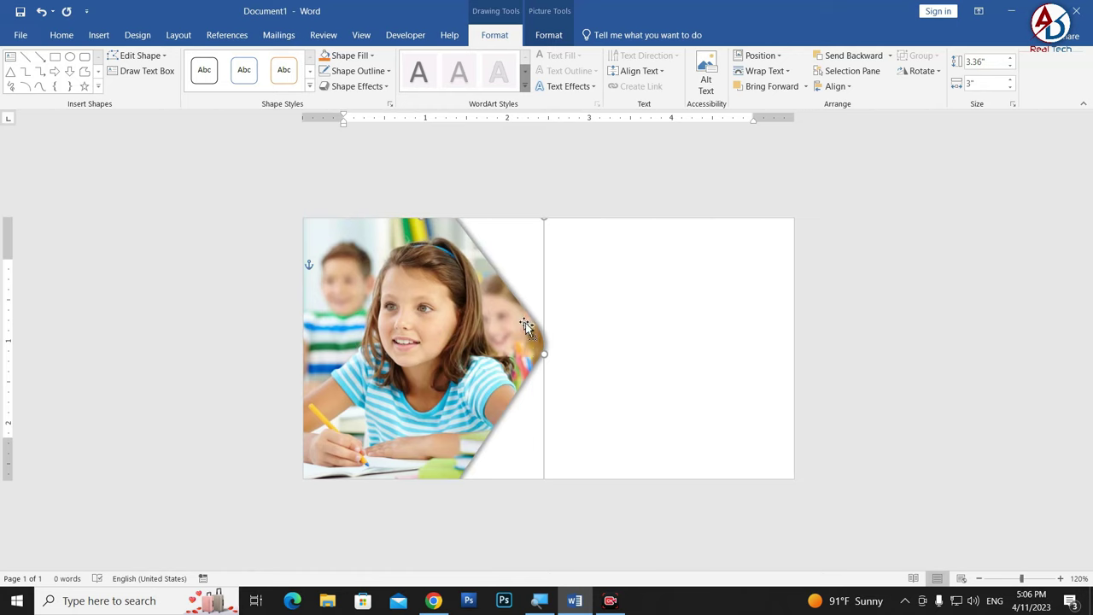
pyautogui.scroll(-2, 529, 331)
pyautogui.scroll(1, 547, 338)
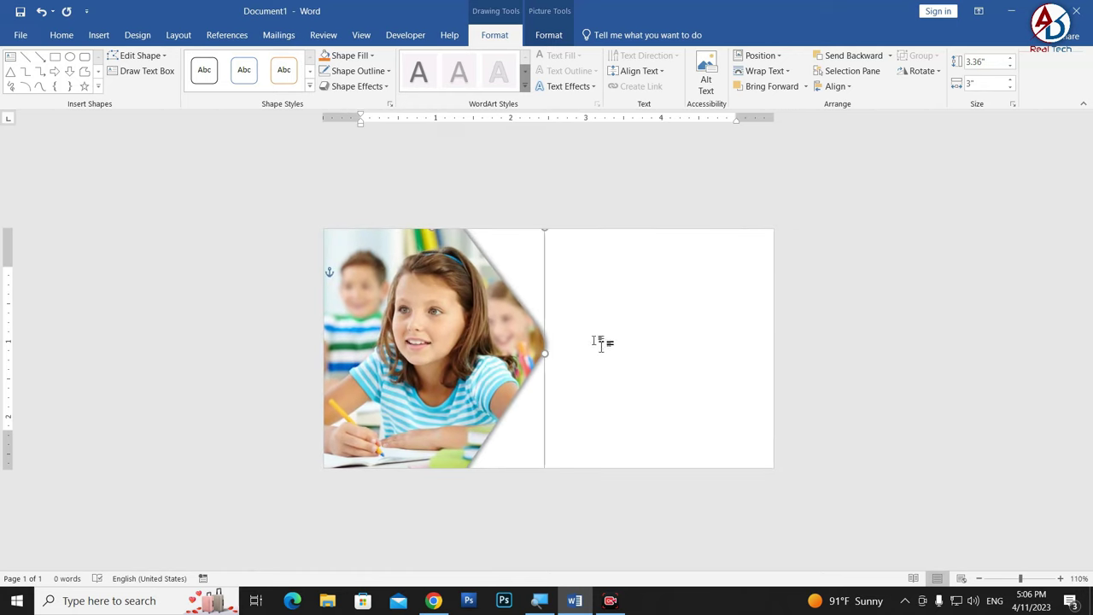
pyautogui.click(673, 359)
pyautogui.scroll(2, 554, 367)
# Draw a Round Same Side Corner rectangle with a fully rounded end, rotated right, sized 1.56 × 0.56 inches, beside the photo.
pyautogui.click(99, 36)
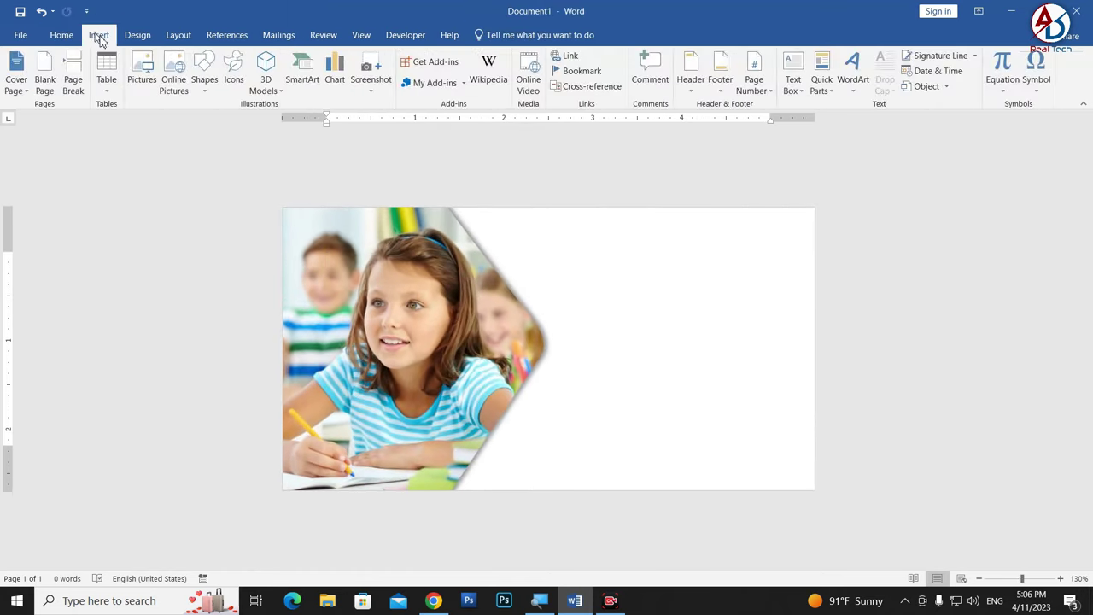
pyautogui.click(204, 77)
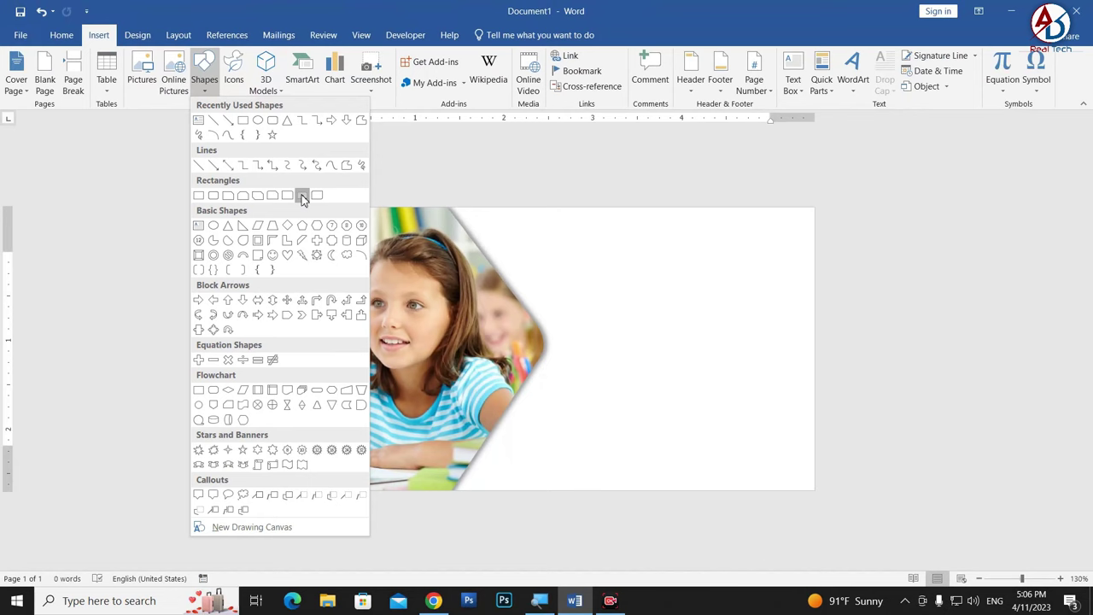
pyautogui.click(302, 196)
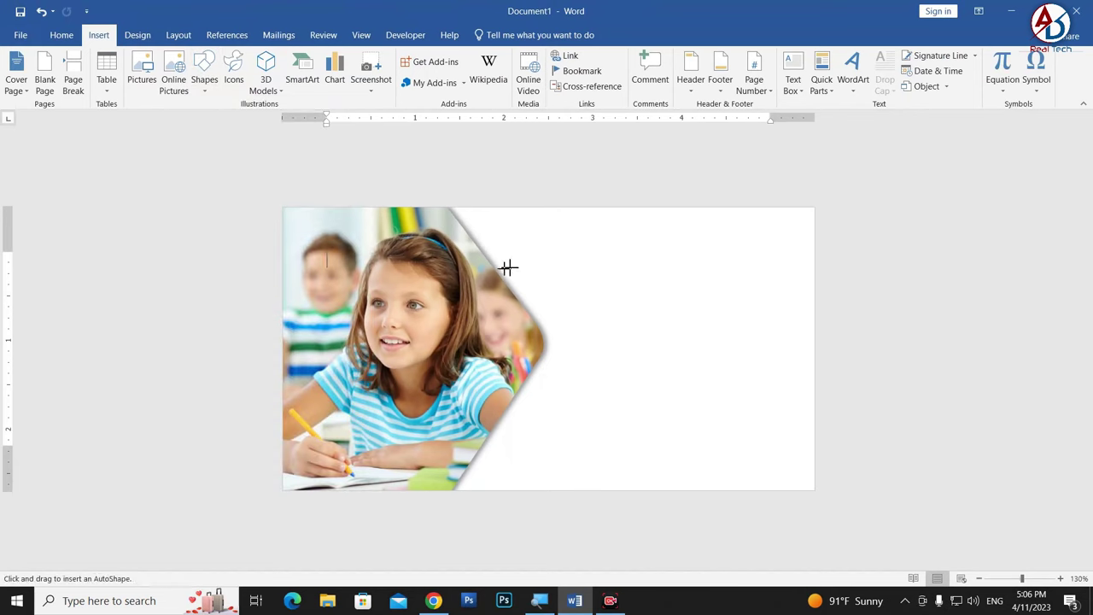
pyautogui.moveTo(539, 247)
pyautogui.mouseDown()
pyautogui.moveTo(644, 359)
pyautogui.moveTo(612, 403)
pyautogui.mouseUp()
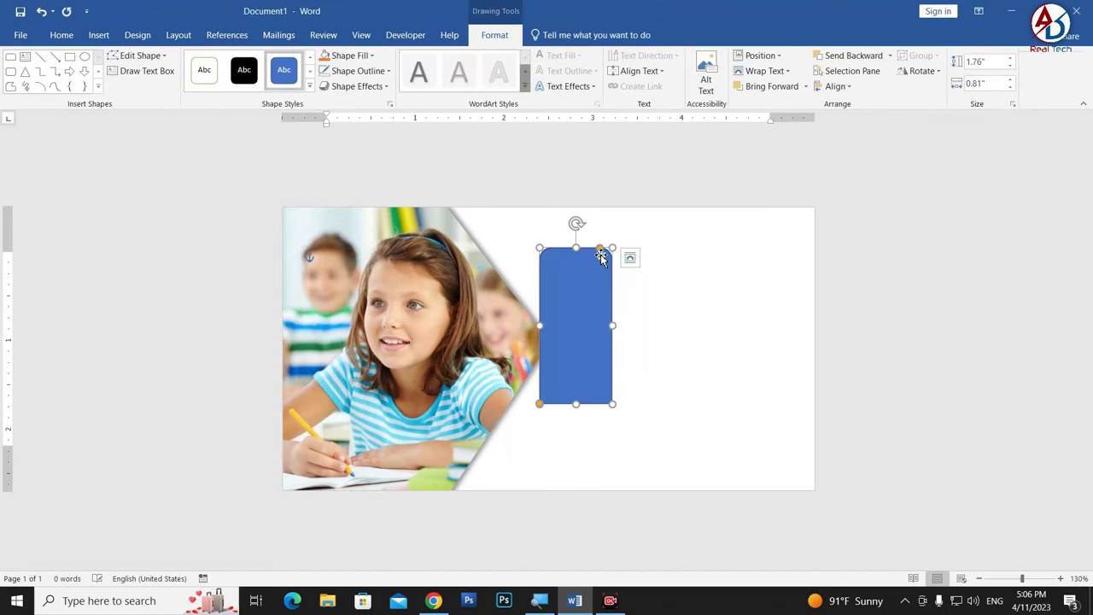
pyautogui.moveTo(599, 248); pyautogui.dragTo(517, 242)
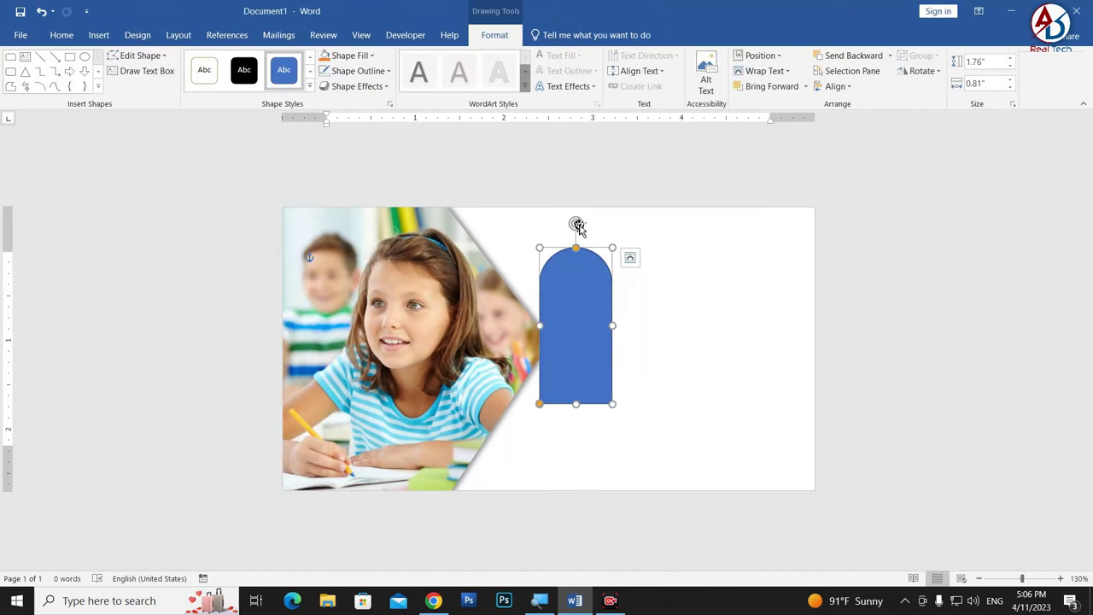
pyautogui.moveTo(579, 225); pyautogui.dragTo(677, 326)
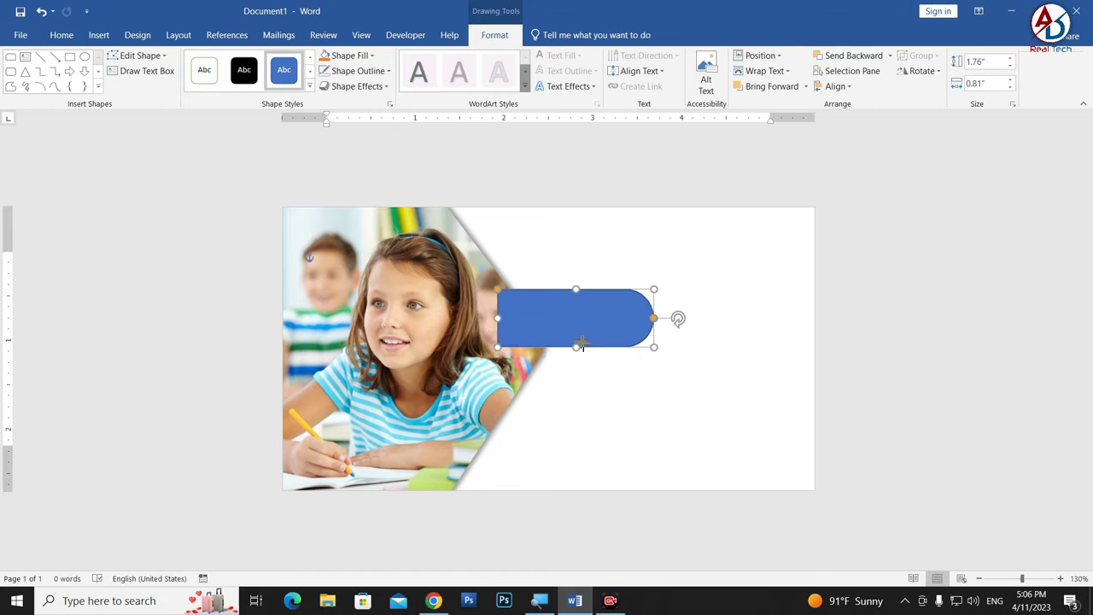
pyautogui.moveTo(577, 363); pyautogui.dragTo(578, 339)
pyautogui.moveTo(500, 317); pyautogui.dragTo(518, 317)
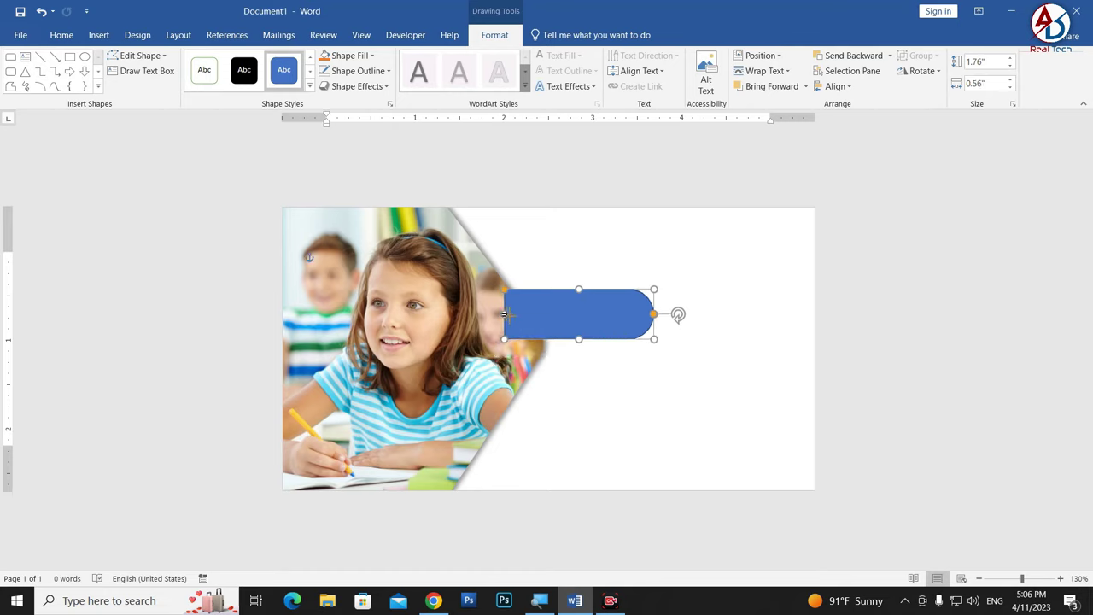
pyautogui.moveTo(589, 308)
pyautogui.mouseDown()
pyautogui.moveTo(529, 284)
pyautogui.moveTo(556, 278)
pyautogui.mouseUp()
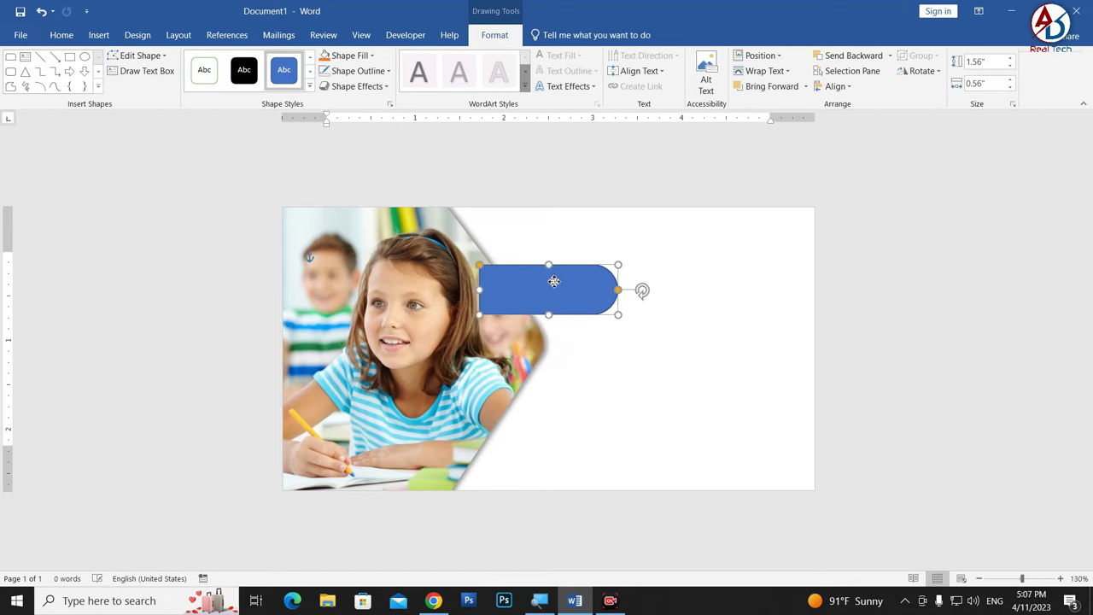
# Remove the bar's outline and leave its blue fill unchanged.
pyautogui.click(359, 71)
pyautogui.click(346, 191)
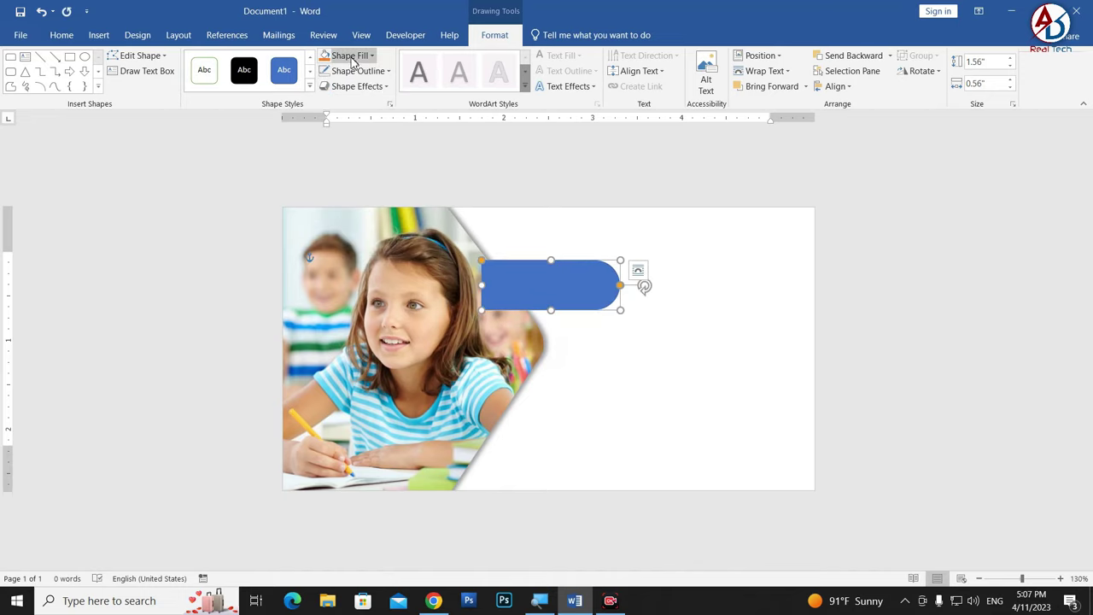
pyautogui.click(349, 56)
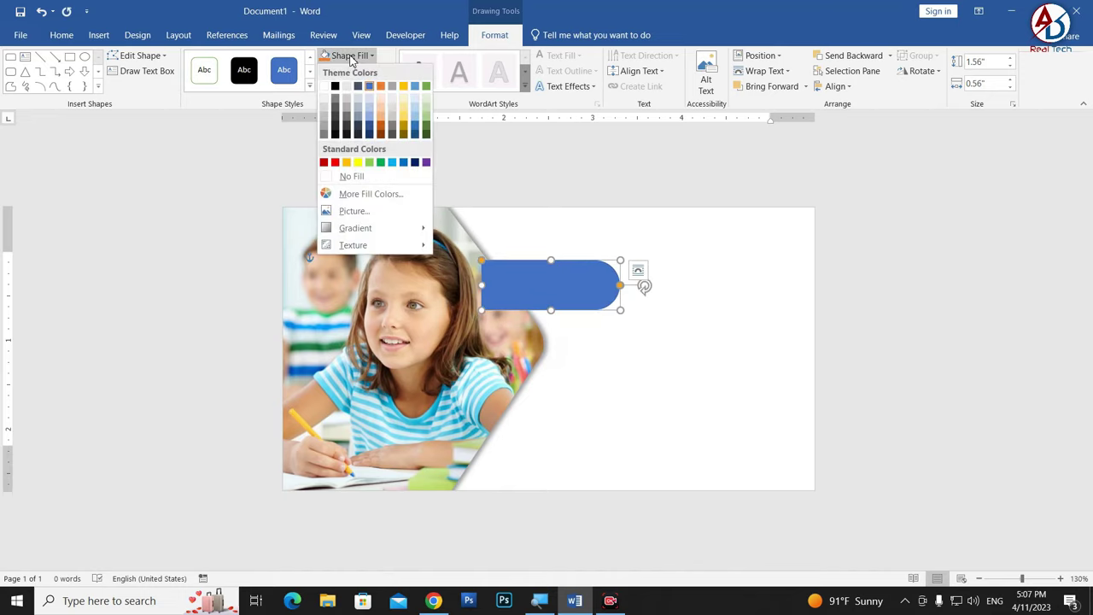
pyautogui.click(643, 419)
pyautogui.click(625, 410)
pyautogui.click(98, 35)
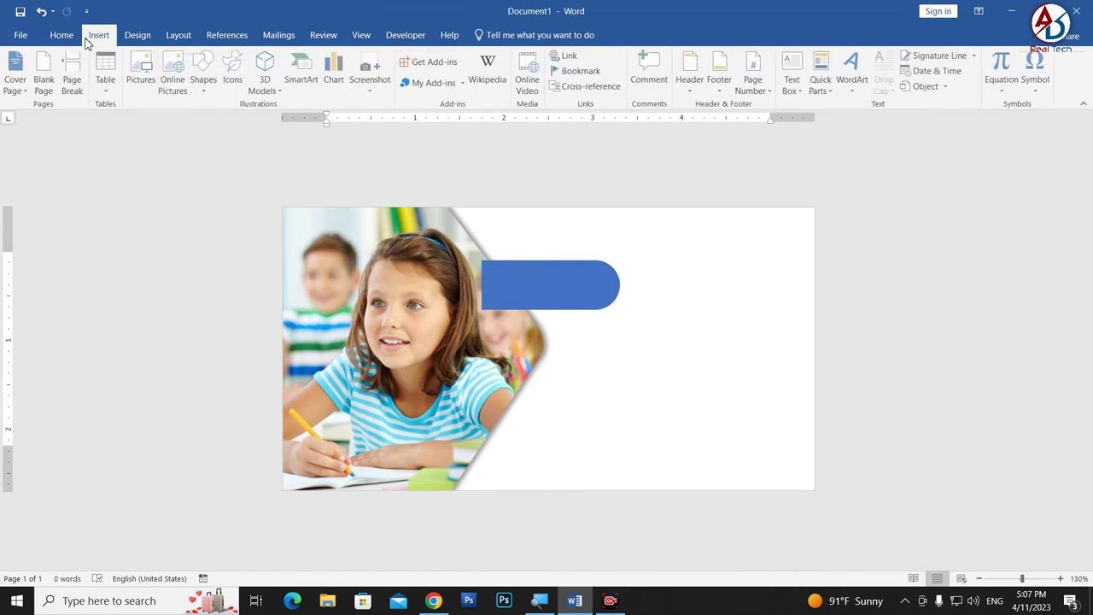
# Insert the 'logo School' picture from the D: drive.
pyautogui.click(141, 78)
pyautogui.click(72, 304)
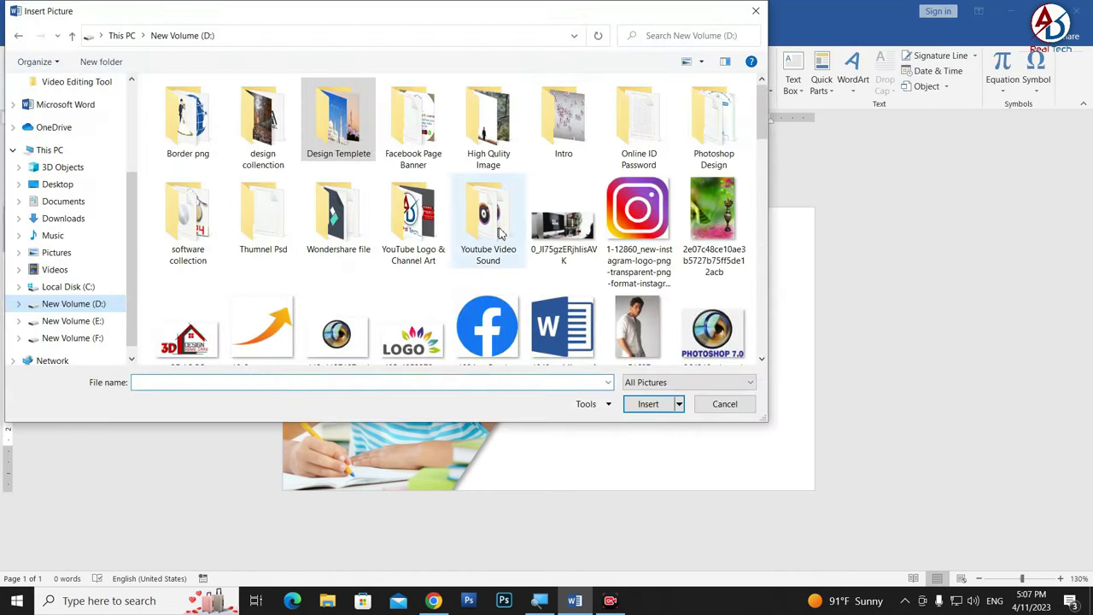
pyautogui.scroll(-5, 496, 248)
pyautogui.scroll(-2, 461, 273)
pyautogui.scroll(-2, 443, 276)
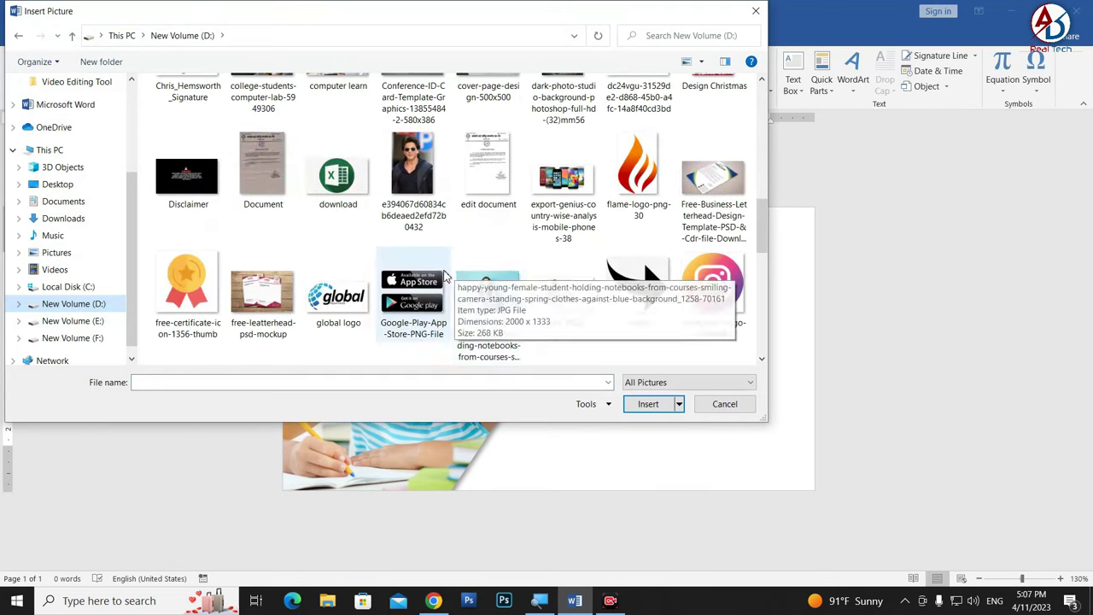
pyautogui.scroll(-2, 443, 276)
pyautogui.scroll(-1, 427, 281)
pyautogui.click(412, 181)
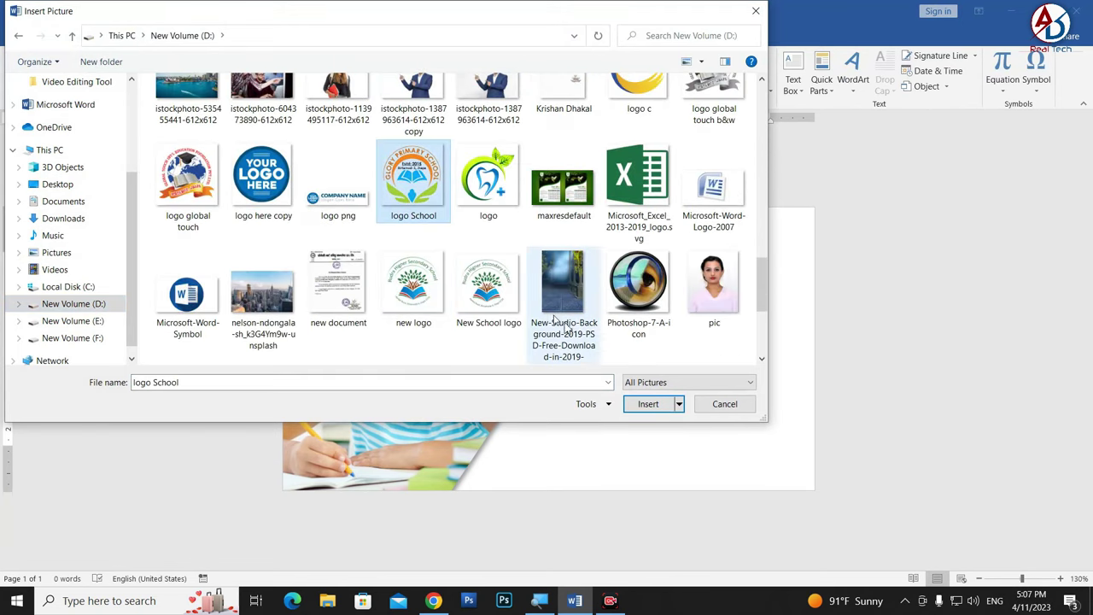
pyautogui.click(648, 404)
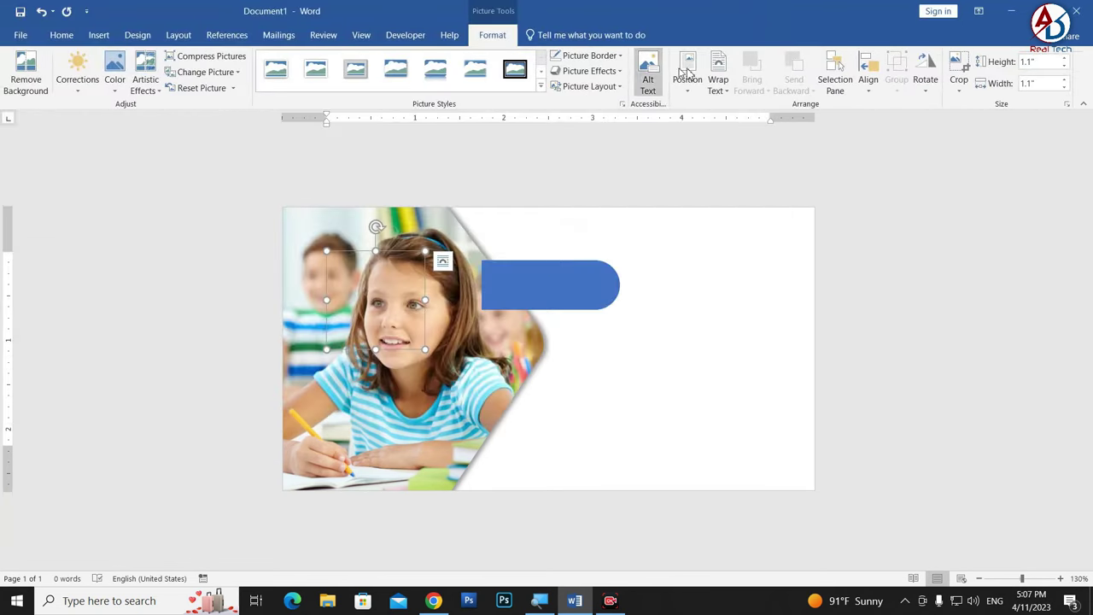
# Set the logo to In Front of Text, shrink it to 0.44 inches, and place it below the bar.
pyautogui.click(717, 76)
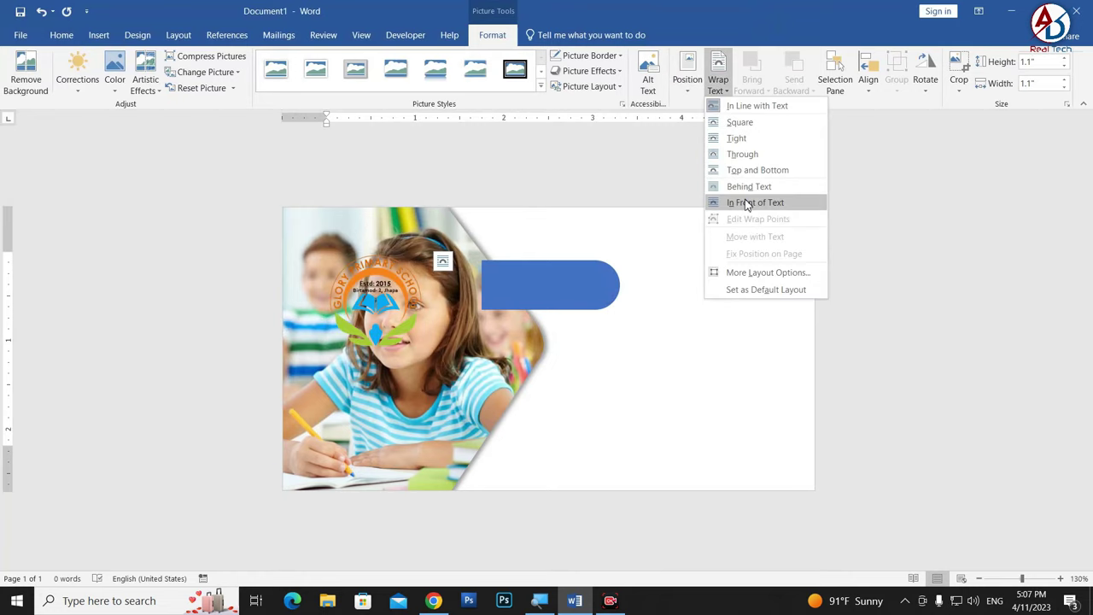
pyautogui.click(746, 203)
pyautogui.moveTo(498, 388); pyautogui.dragTo(713, 388)
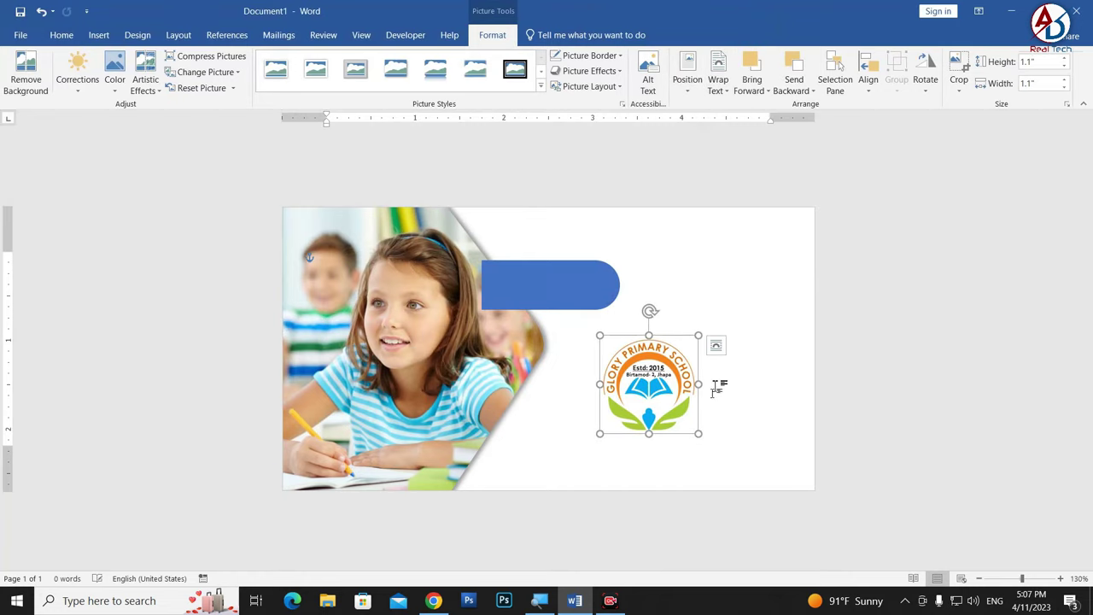
pyautogui.moveTo(700, 338); pyautogui.dragTo(548, 446)
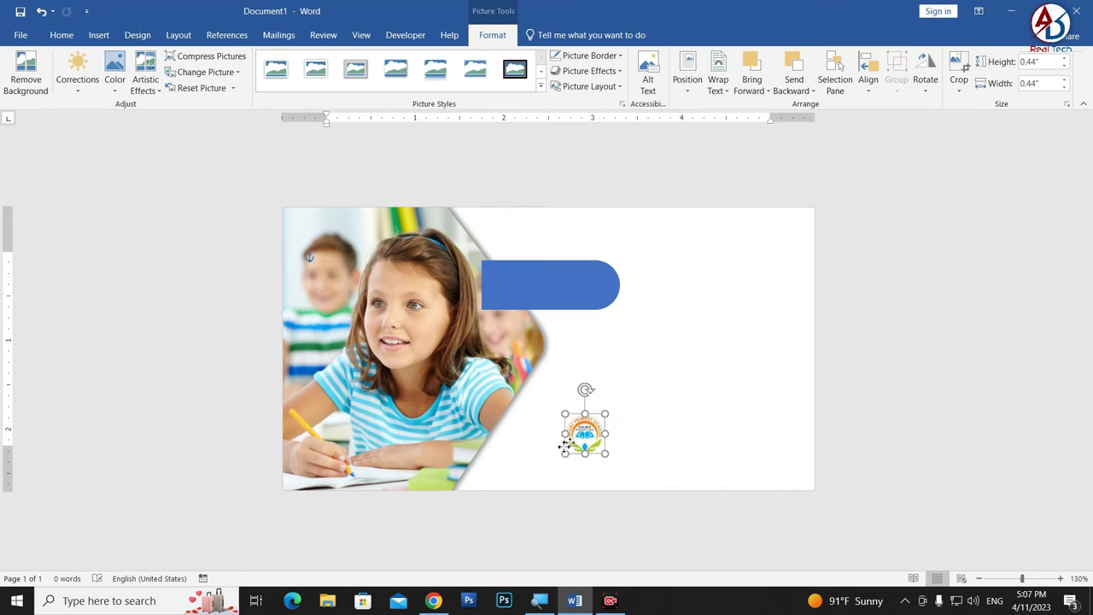
pyautogui.click(653, 451)
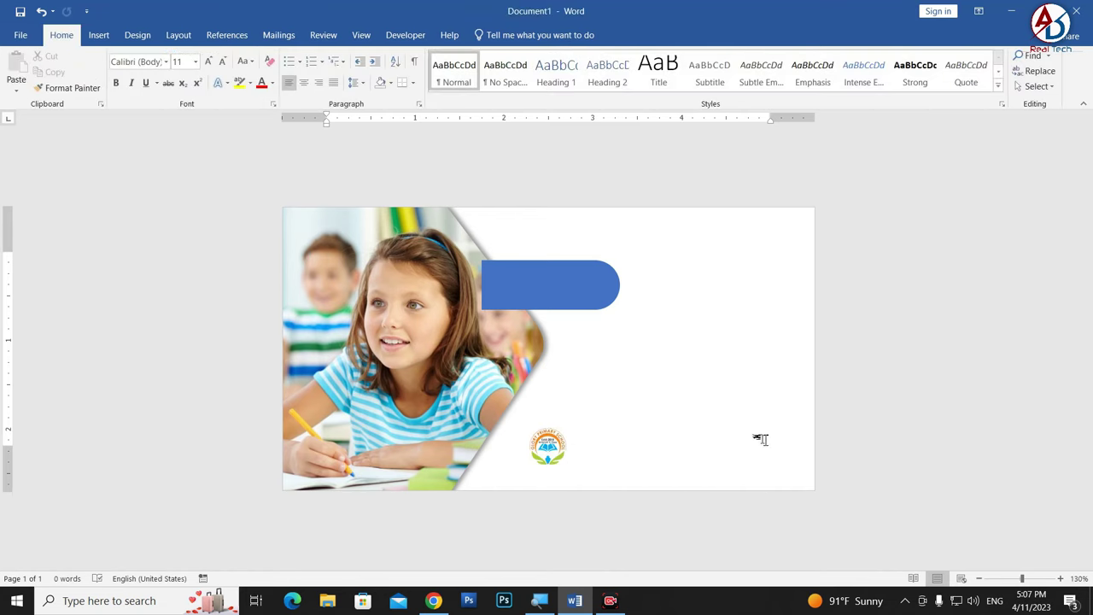
pyautogui.scroll(2, 602, 440)
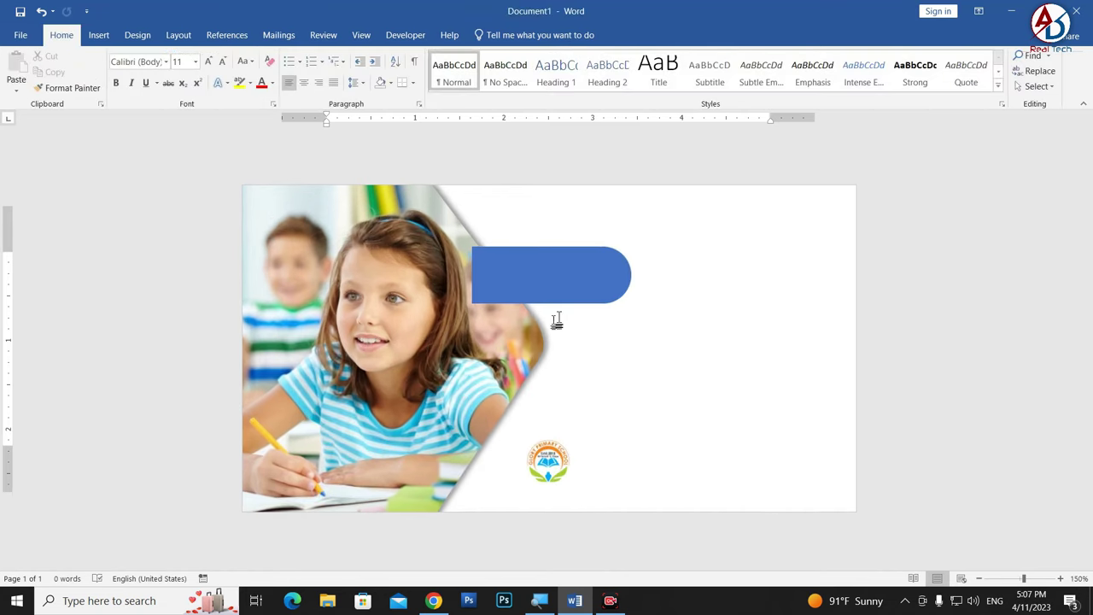
# Fill the bar orange and send it backward so its left end sits behind the photo.
pyautogui.click(545, 276)
pyautogui.click(372, 56)
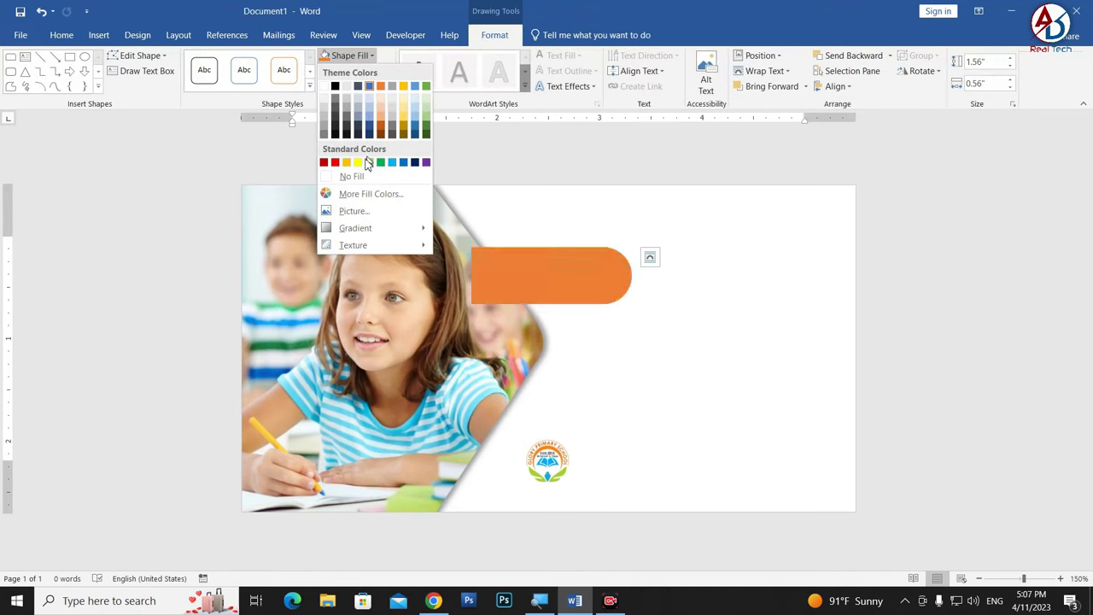
pyautogui.click(326, 56)
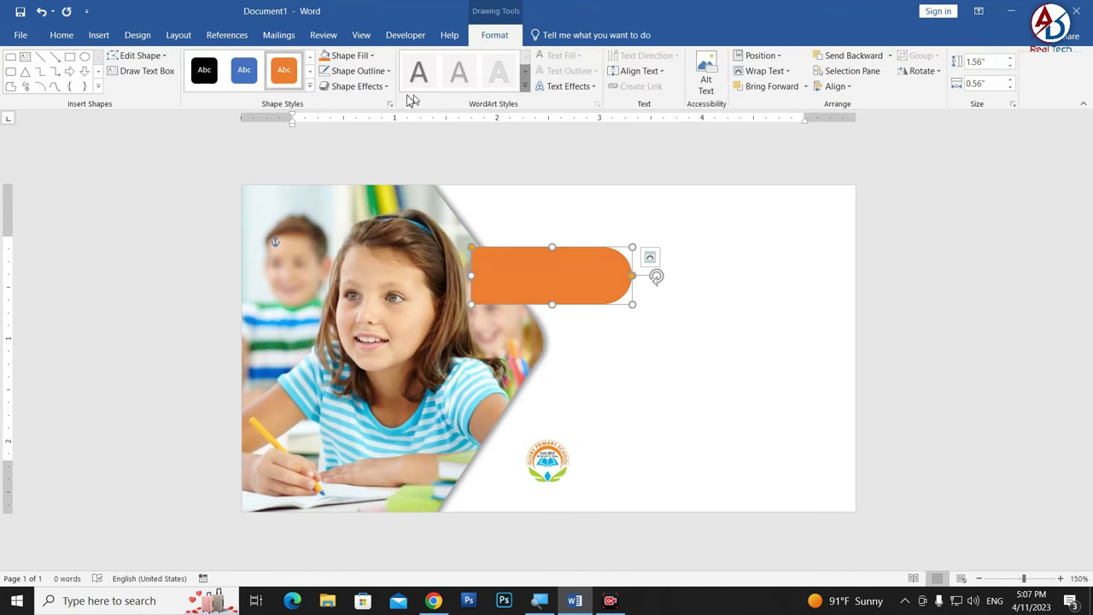
pyautogui.moveTo(570, 259); pyautogui.dragTo(542, 288)
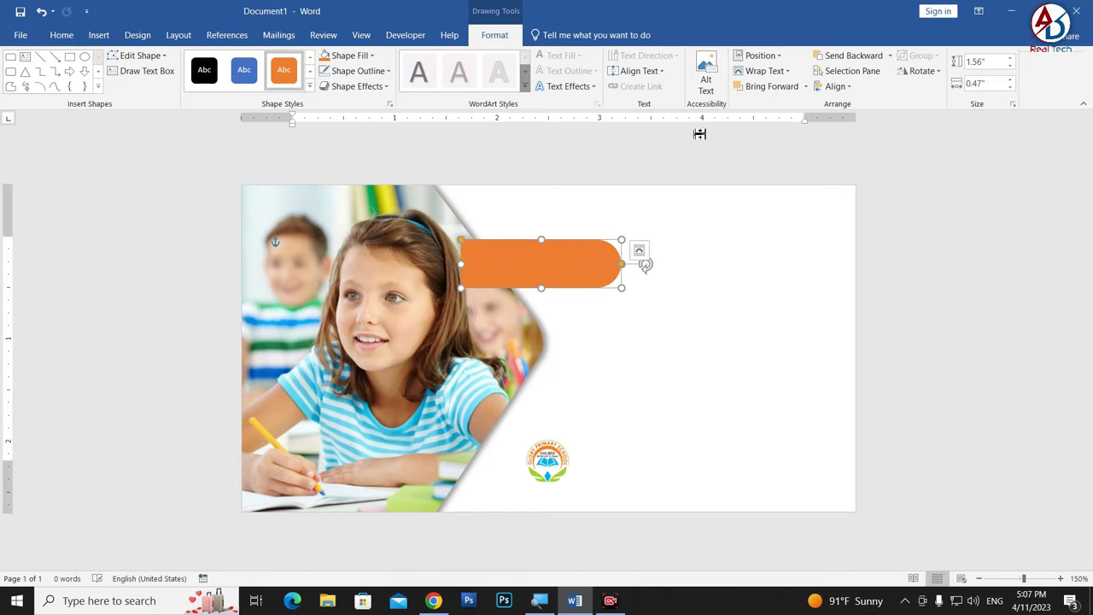
pyautogui.click(850, 56)
pyautogui.click(752, 347)
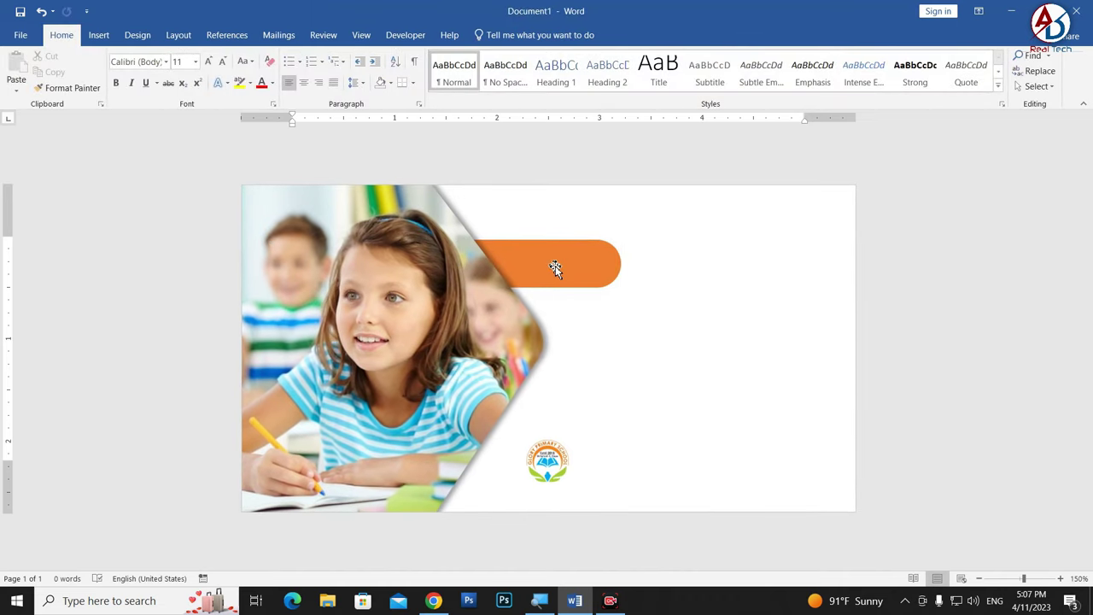
pyautogui.moveTo(551, 264)
pyautogui.mouseDown()
pyautogui.moveTo(558, 272)
pyautogui.moveTo(547, 265)
pyautogui.mouseUp()
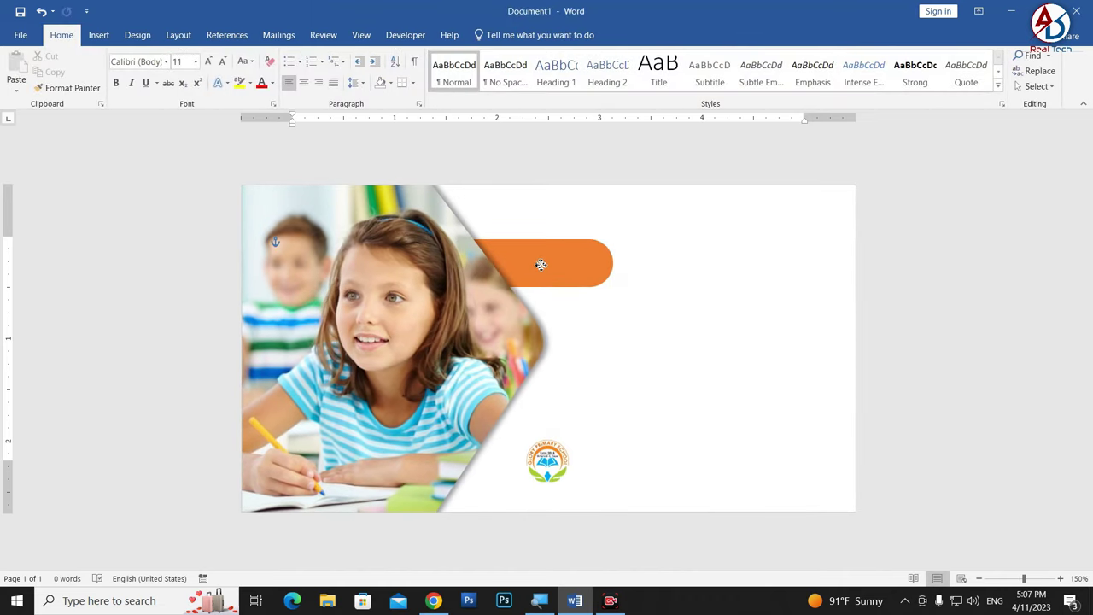
pyautogui.scroll(-1, 586, 419)
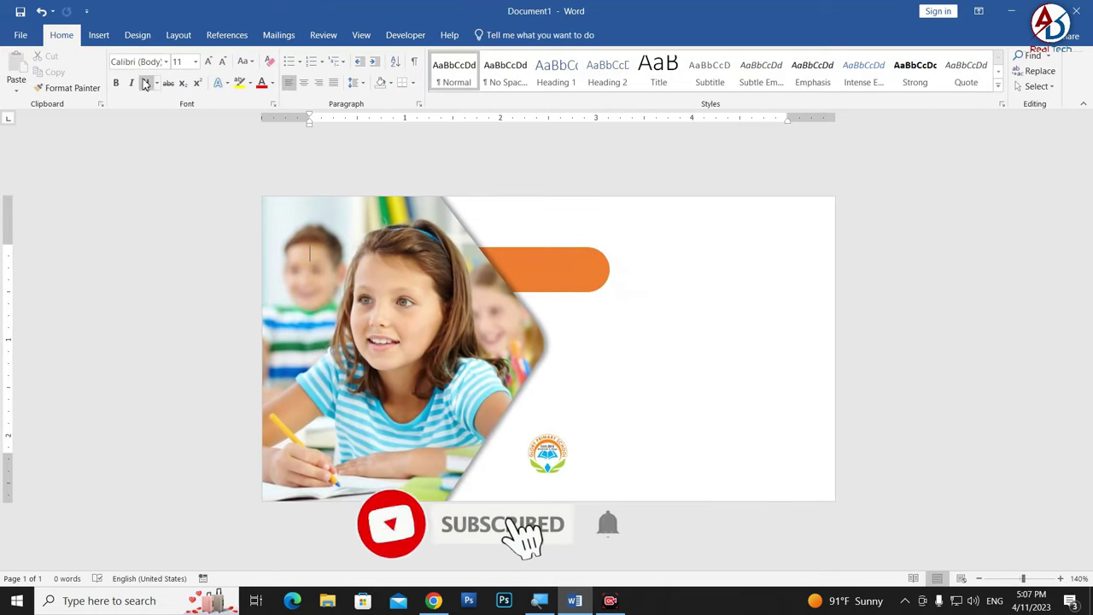
# Draw a rounded rectangle, tilt it diagonally, and move it into the top-right corner.
pyautogui.click(98, 35)
pyautogui.click(205, 75)
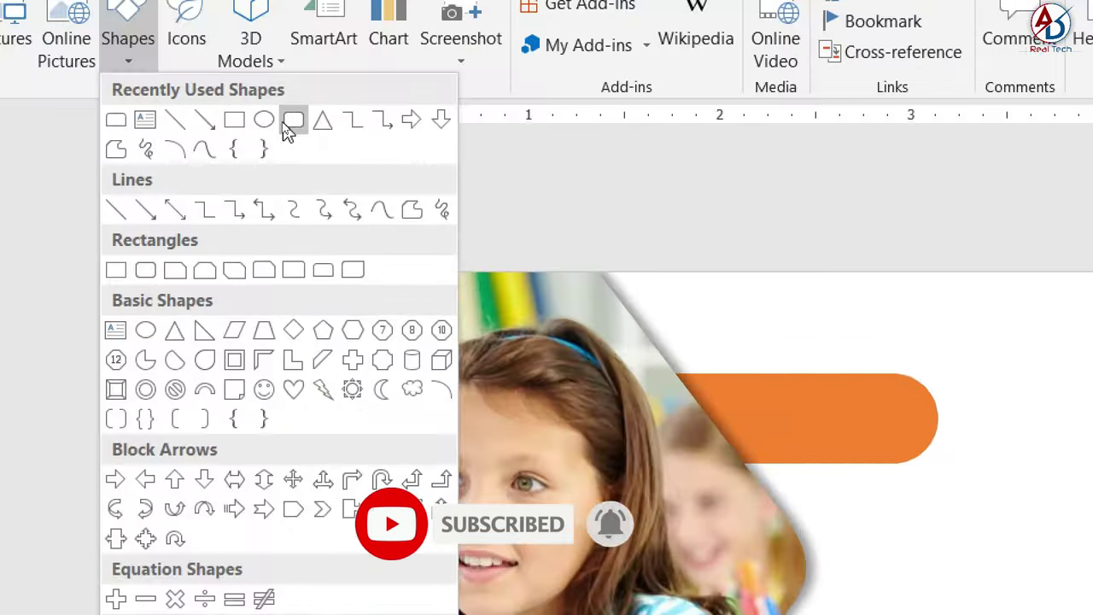
pyautogui.click(288, 120)
pyautogui.moveTo(656, 292)
pyautogui.mouseDown()
pyautogui.moveTo(776, 390)
pyautogui.moveTo(737, 396)
pyautogui.moveTo(768, 402)
pyautogui.mouseUp()
pyautogui.moveTo(713, 268); pyautogui.dragTo(676, 270)
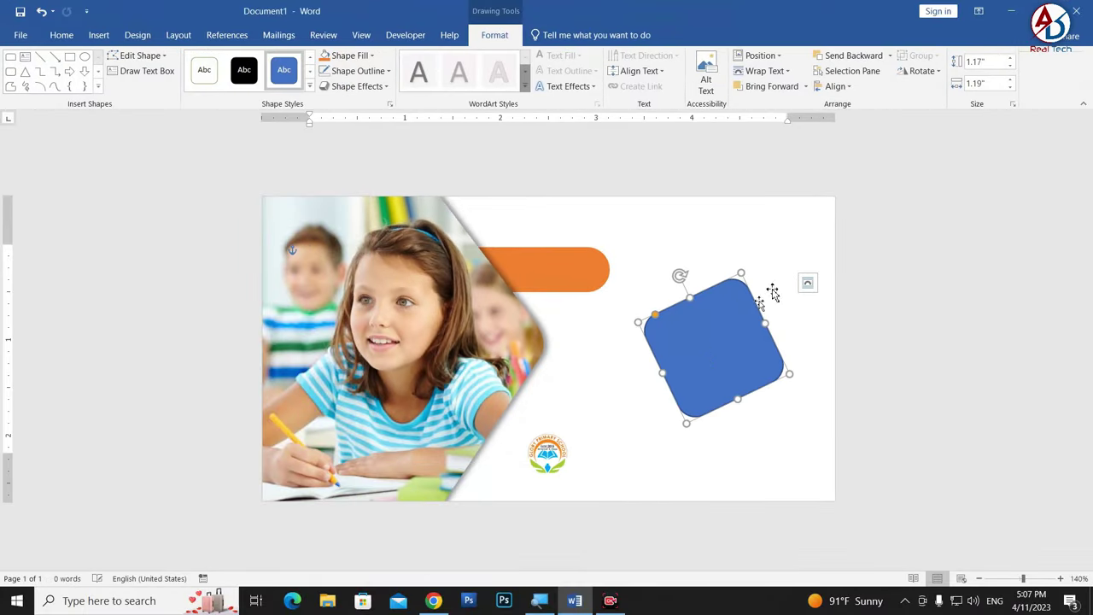
pyautogui.moveTo(771, 290); pyautogui.dragTo(821, 249)
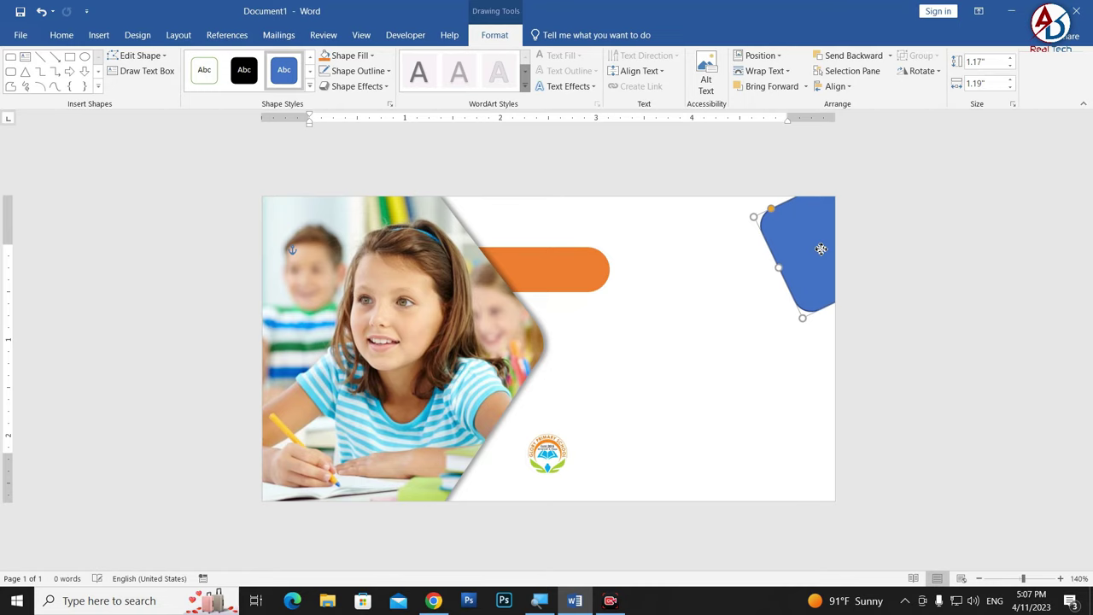
# Fill the corner shape orange and nudge it slightly down.
pyautogui.click(324, 56)
pyautogui.click(751, 345)
pyautogui.click(820, 279)
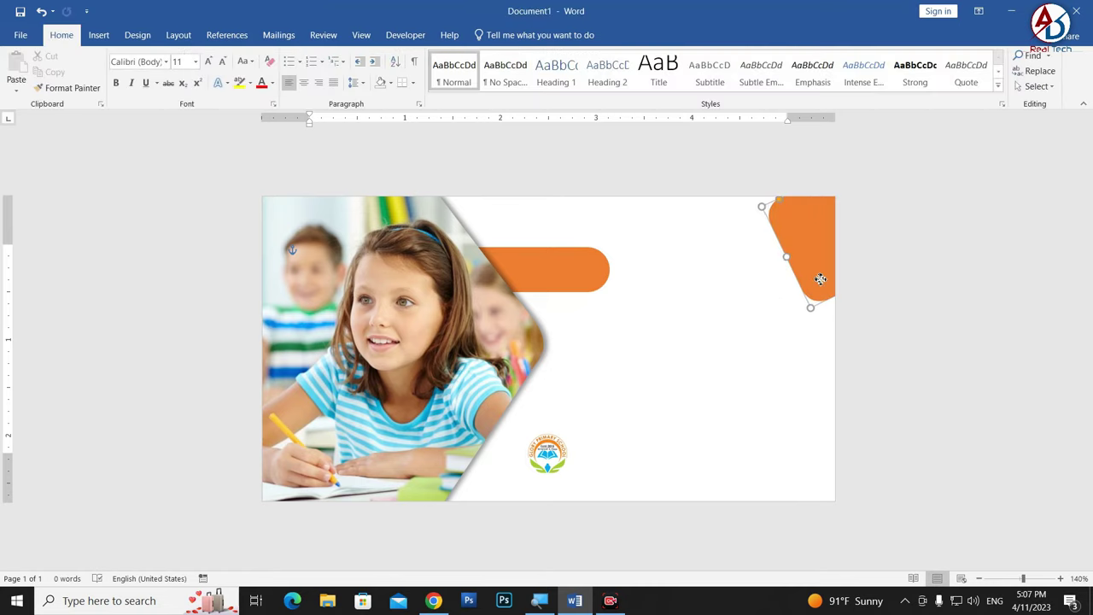
pyautogui.moveTo(820, 279); pyautogui.dragTo(822, 288)
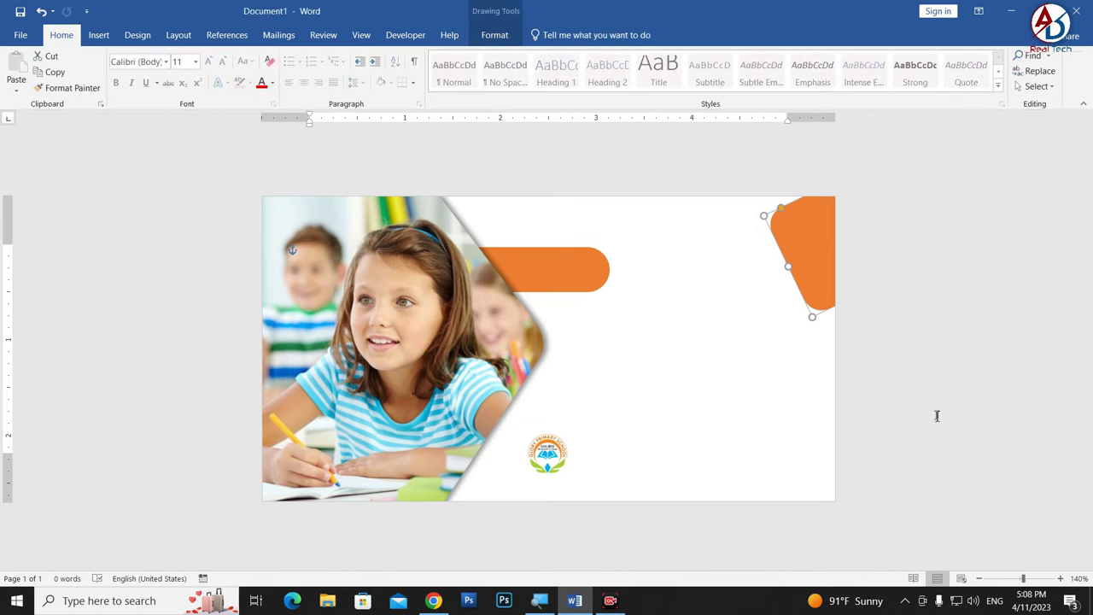
pyautogui.click(657, 266)
pyautogui.keyDown('ctrl'); pyautogui.scroll(2, 536, 529); pyautogui.keyUp('ctrl')
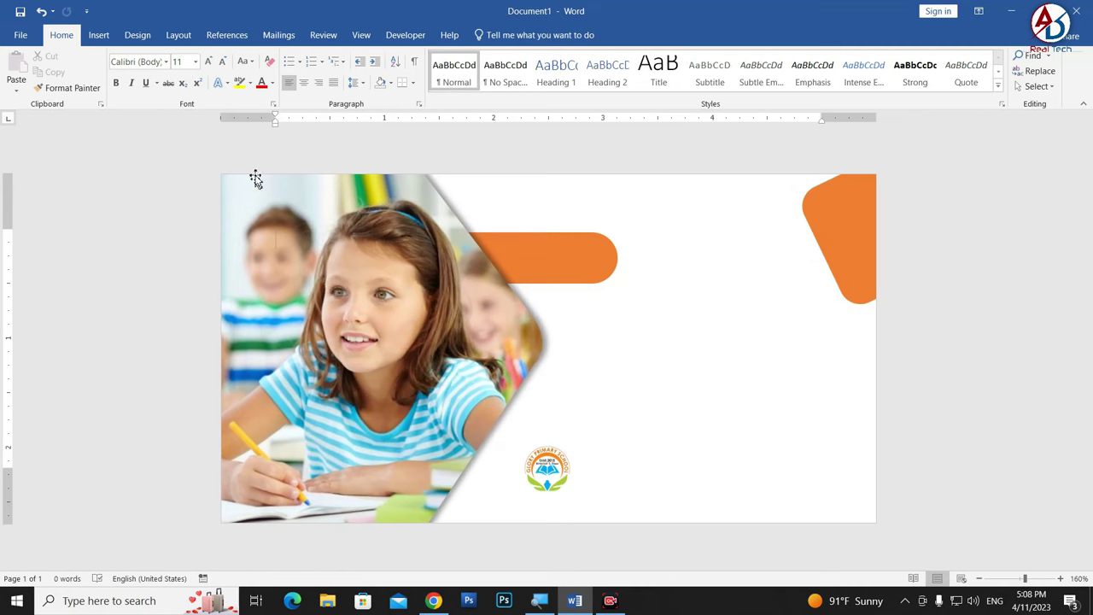
pyautogui.click(99, 35)
pyautogui.click(207, 81)
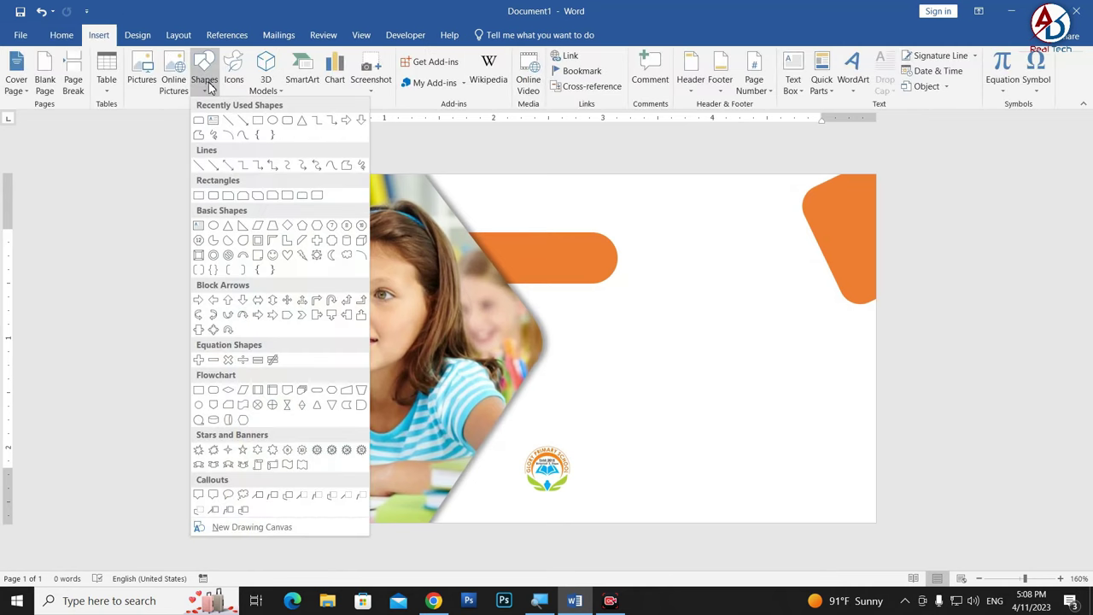
# Draw an isosceles triangle at the photo's bottom edge and fill it light blue.
pyautogui.click(301, 126)
pyautogui.moveTo(649, 446)
pyautogui.mouseDown()
pyautogui.moveTo(707, 500)
pyautogui.moveTo(487, 513)
pyautogui.moveTo(496, 511)
pyautogui.mouseUp()
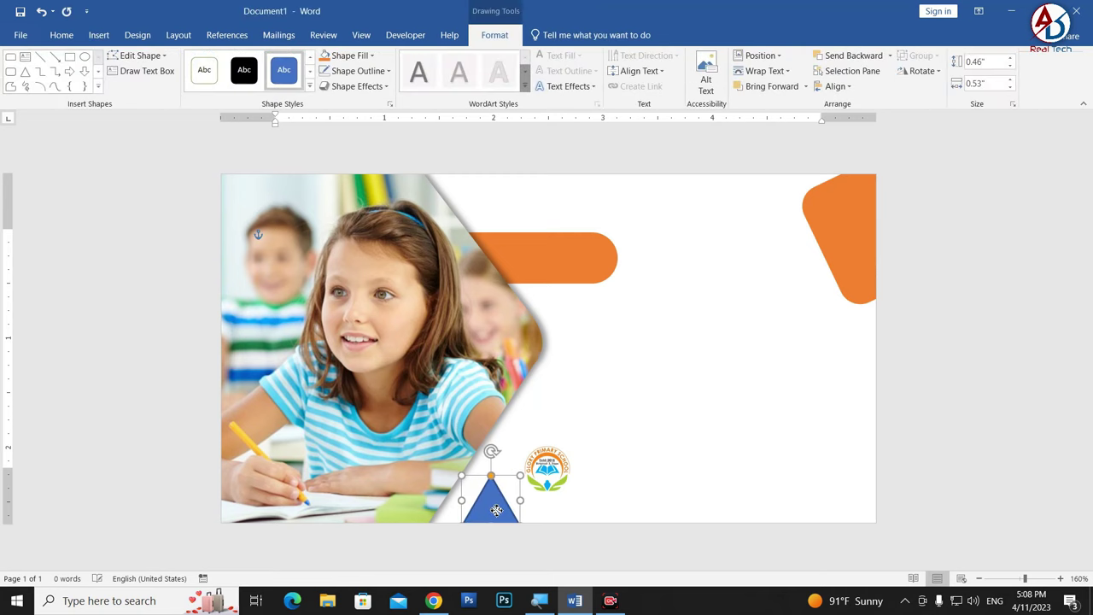
pyautogui.click(350, 55)
pyautogui.click(388, 159)
pyautogui.click(493, 523)
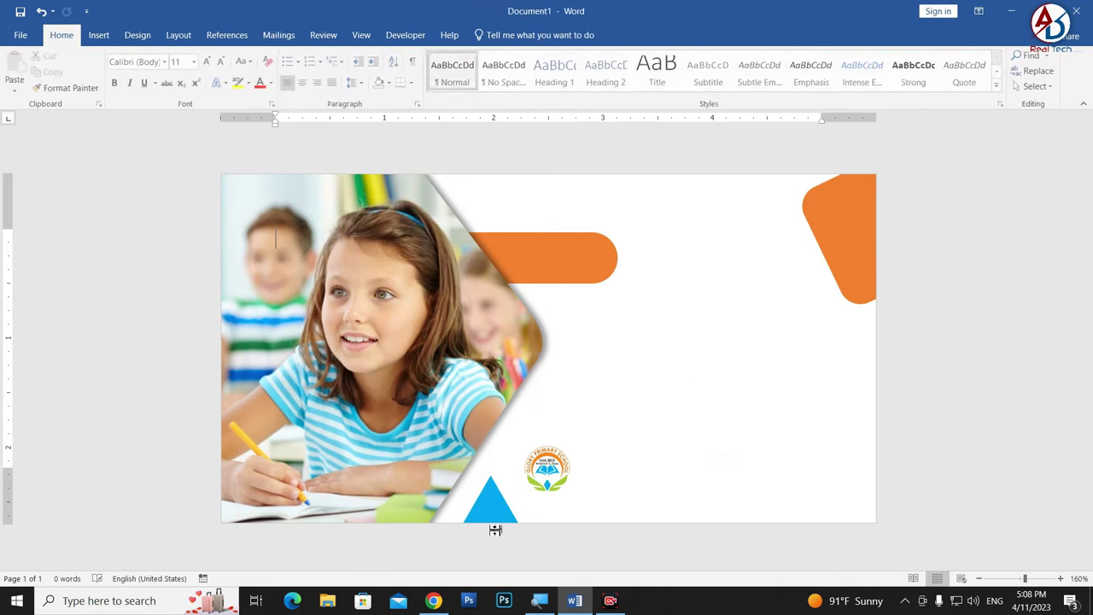
# Shrink the light-blue triangle slightly.
pyautogui.click(501, 510)
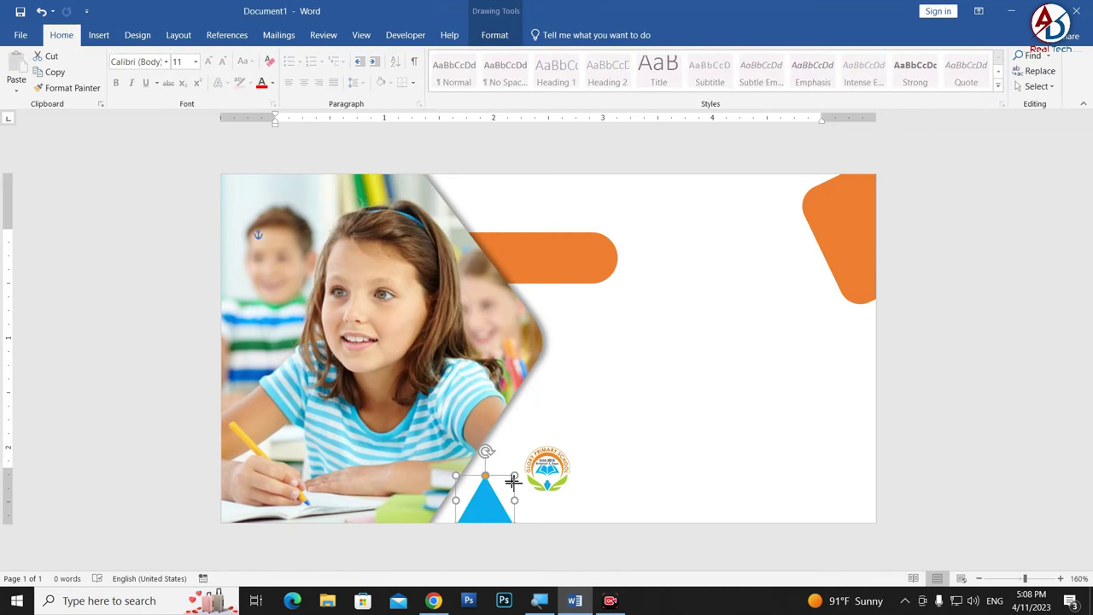
pyautogui.moveTo(512, 483); pyautogui.dragTo(509, 487)
pyautogui.click(613, 517)
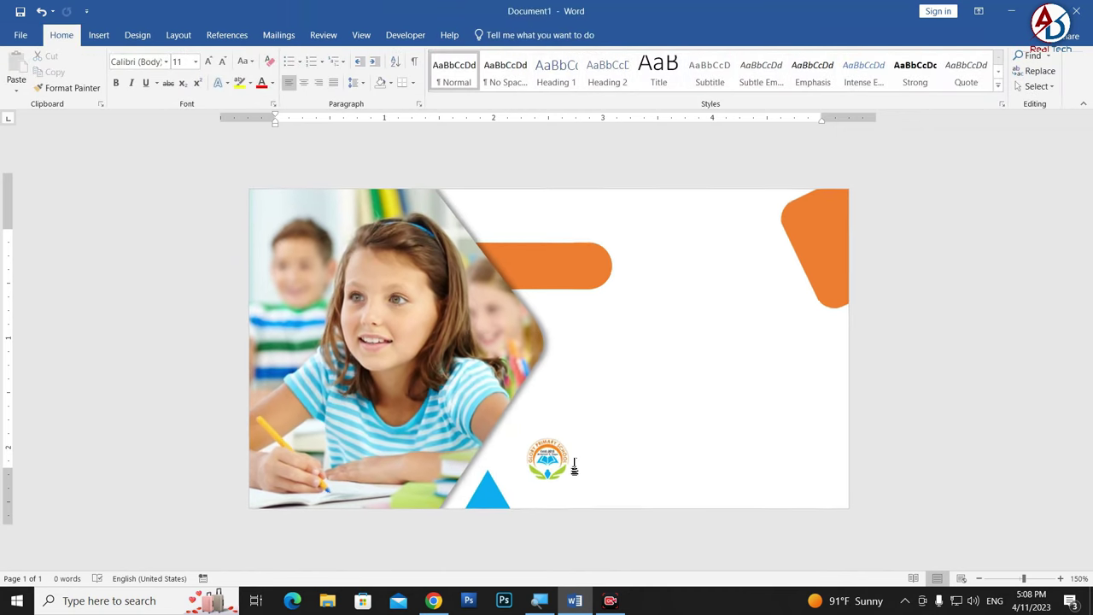
pyautogui.keyDown('ctrl'); pyautogui.scroll(2, 584, 427); pyautogui.keyUp('ctrl')
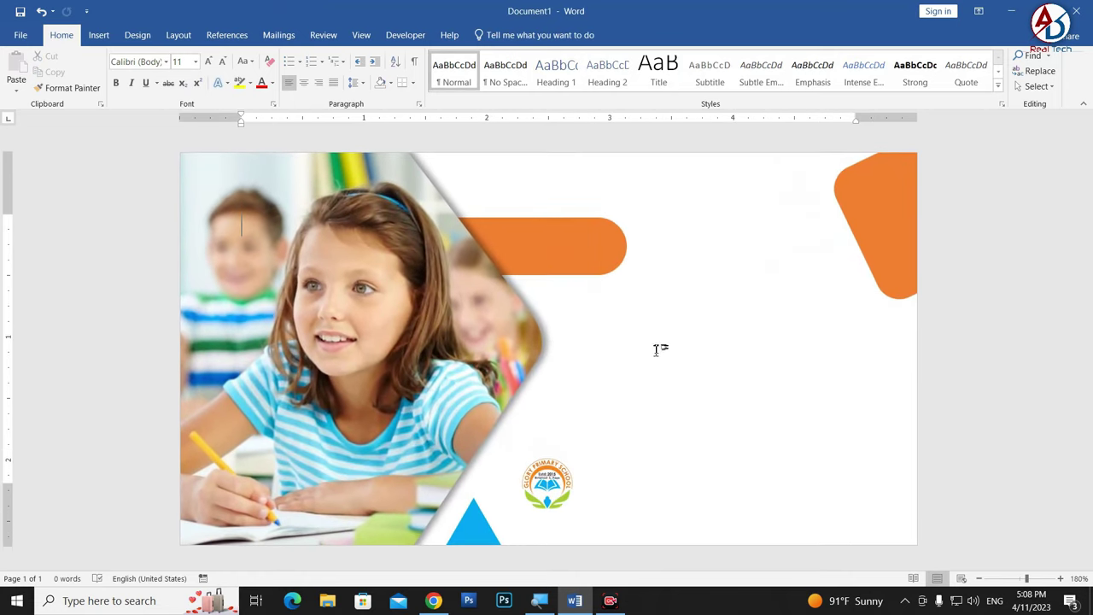
pyautogui.keyDown('ctrl'); pyautogui.scroll(-2, 656, 349); pyautogui.keyUp('ctrl')
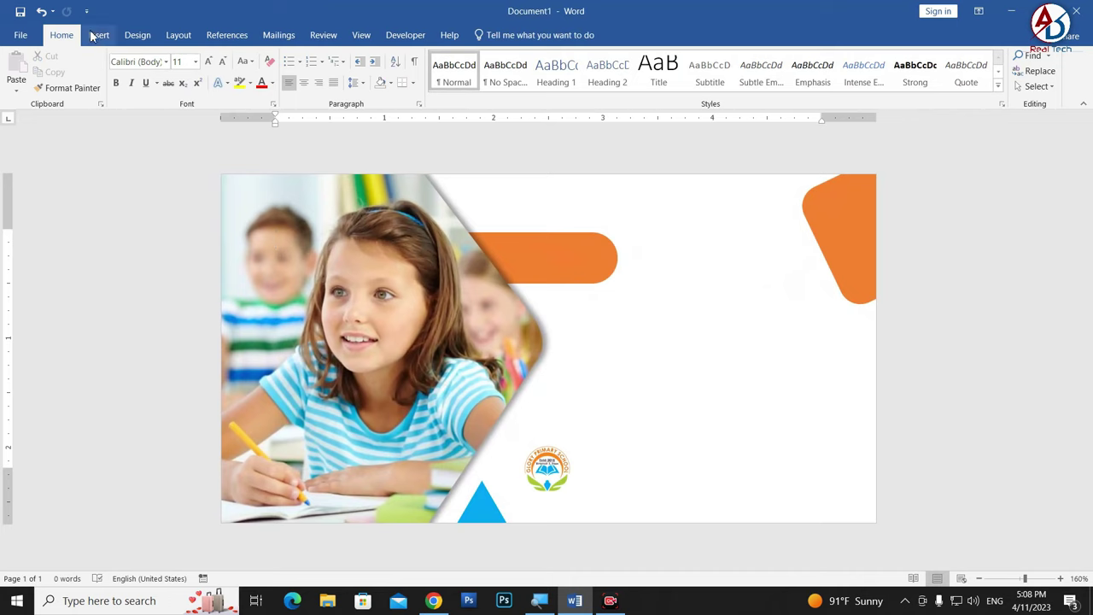
pyautogui.click(97, 35)
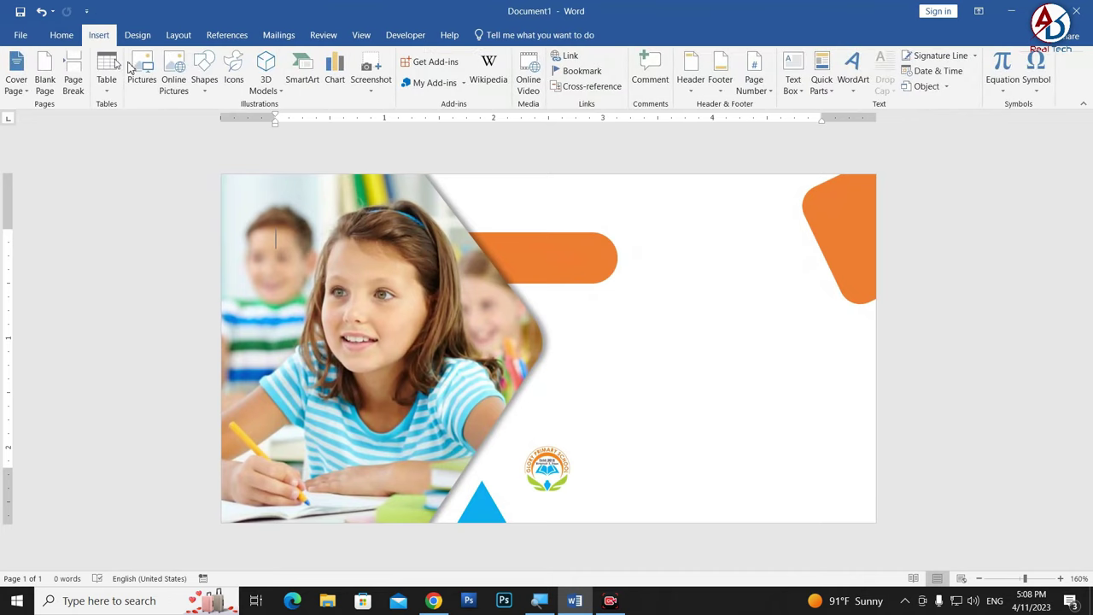
# Insert black-style WordArt with No Spacing and place it above the orange bar.
pyautogui.click(854, 70)
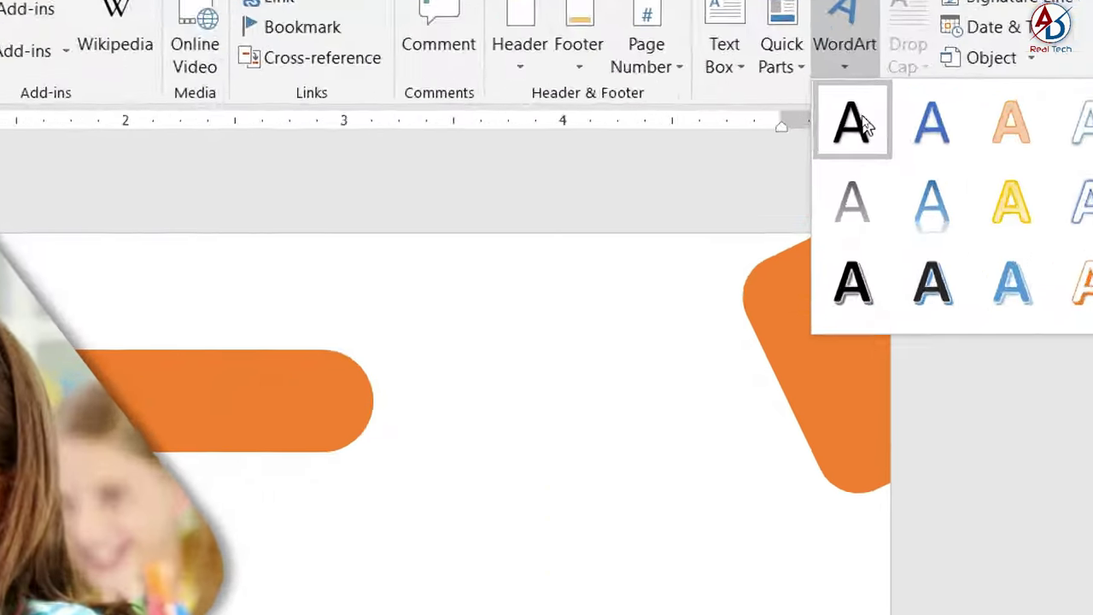
pyautogui.click(858, 120)
pyautogui.moveTo(510, 207)
pyautogui.mouseDown()
pyautogui.moveTo(633, 290)
pyautogui.moveTo(675, 291)
pyautogui.mouseUp()
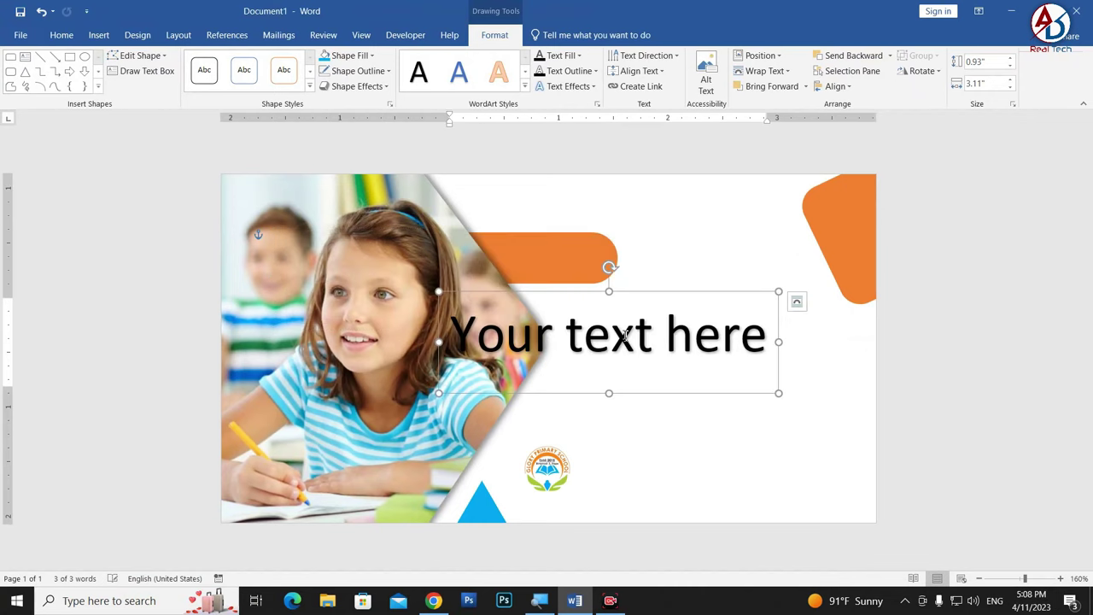
pyautogui.hotkey('ctrl', 'a')
pyautogui.click(62, 35)
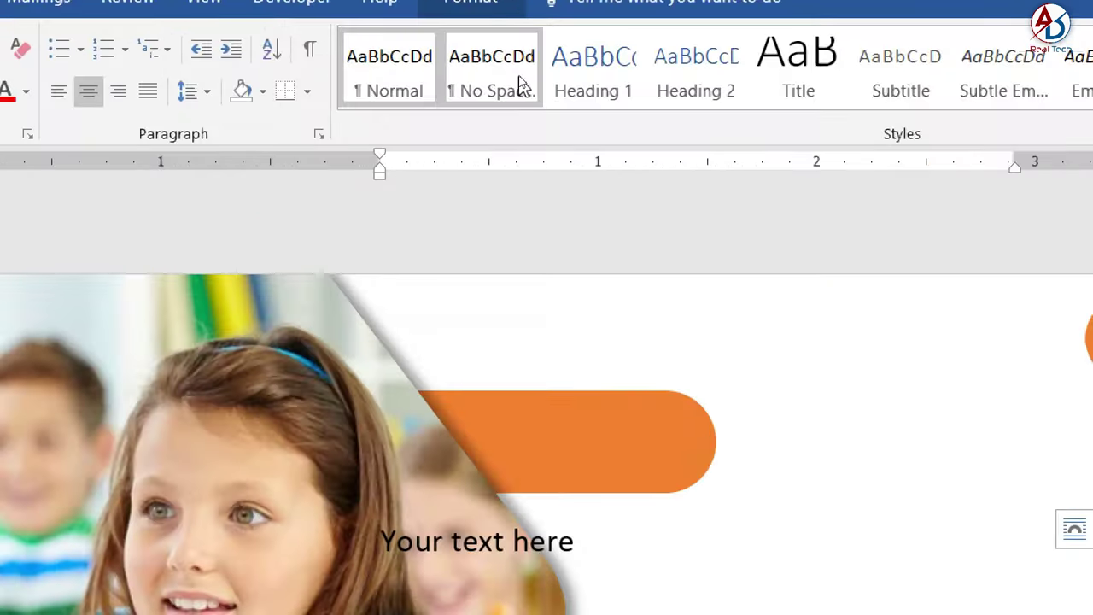
pyautogui.click(521, 85)
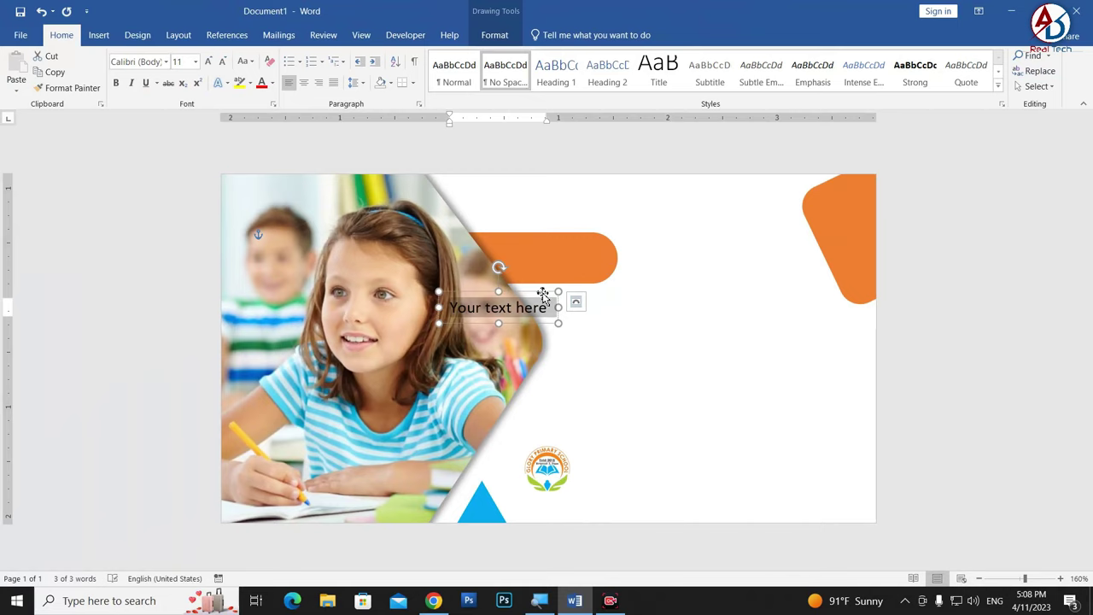
pyautogui.moveTo(544, 295); pyautogui.dragTo(576, 199)
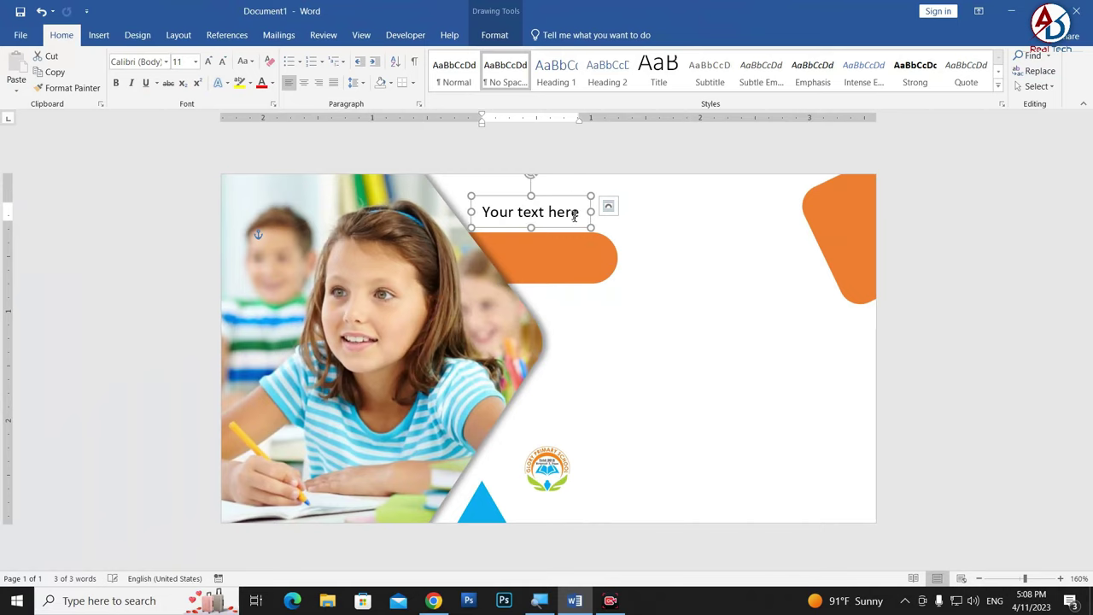
# Replace the WordArt text with ADMISSION in Mosk Ultra-Bold.
pyautogui.click(569, 215)
pyautogui.hotkey('ctrl', 'a')
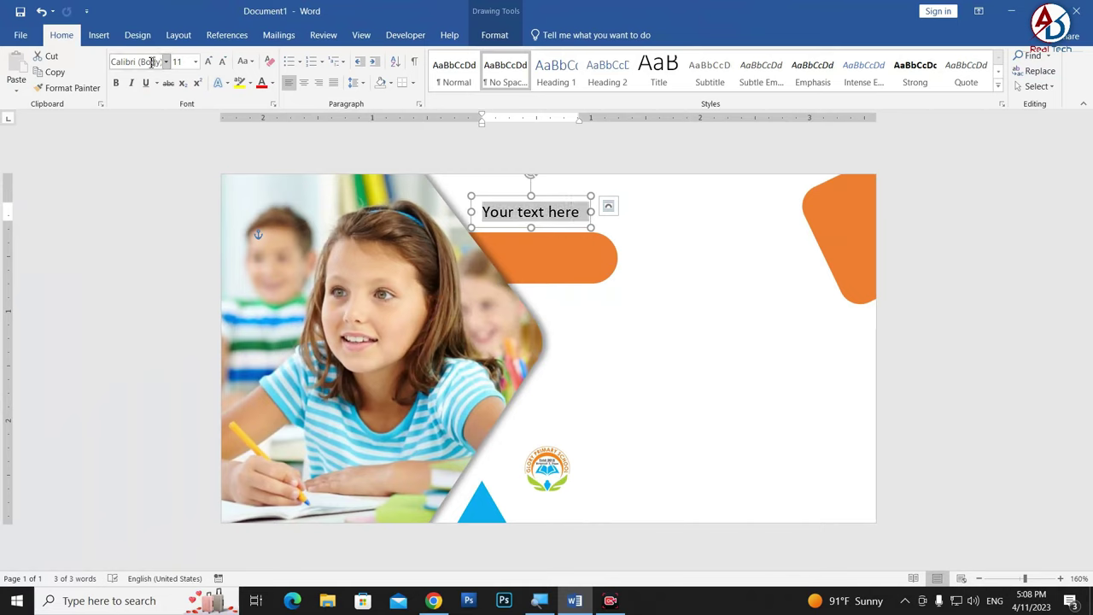
pyautogui.click(166, 62)
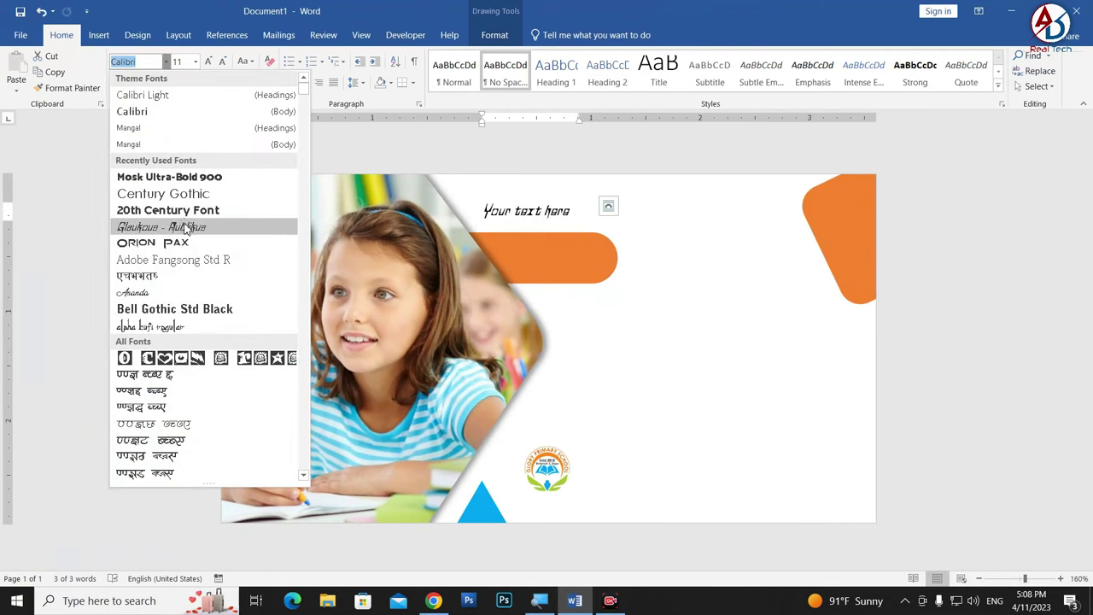
pyautogui.click(171, 177)
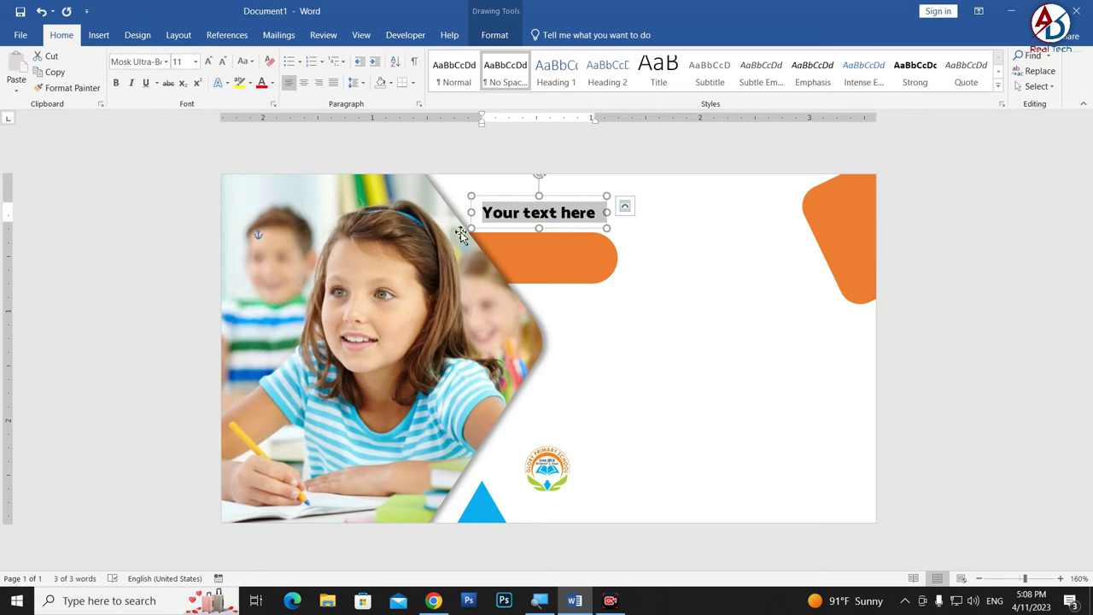
pyautogui.write('ADMISSION')
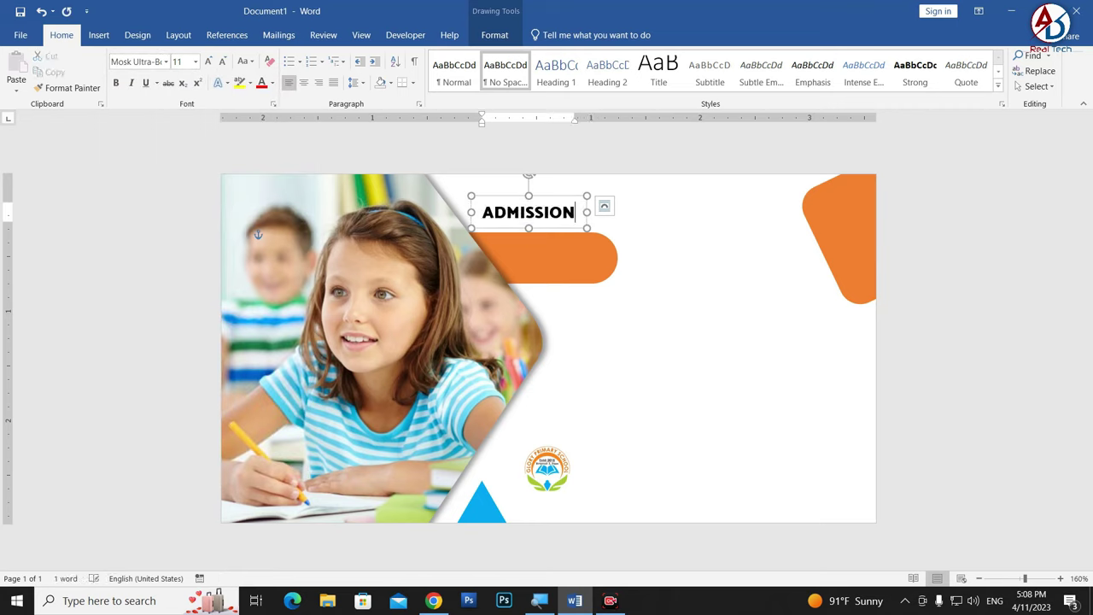
# Size ADMISSION to 30 pt and position it at the top of the page.
pyautogui.hotkey('ctrl', 'a')
pyautogui.click(210, 66)
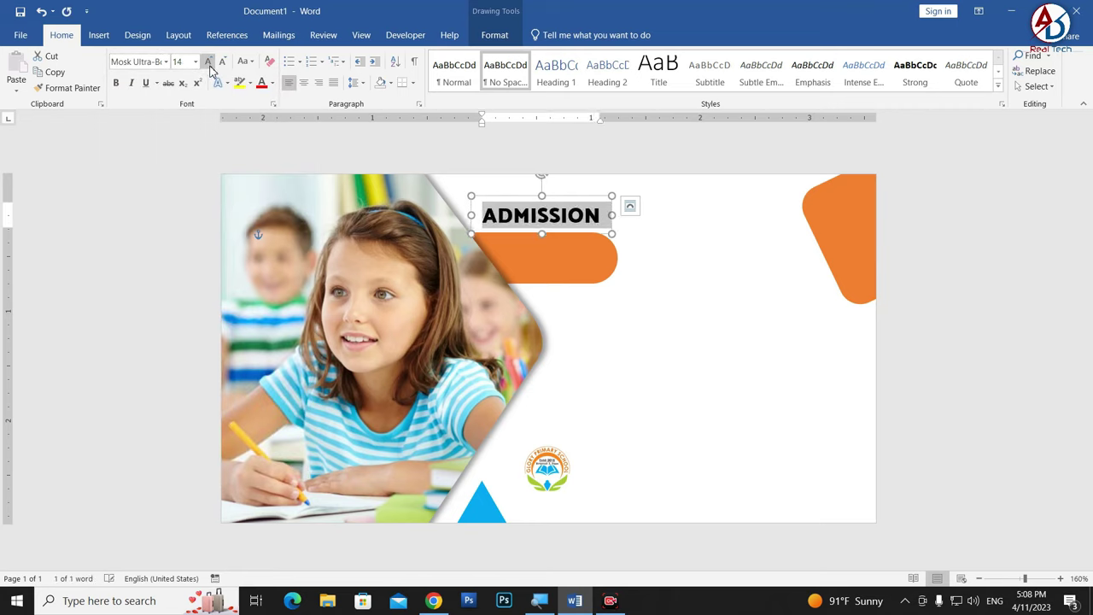
pyautogui.click(210, 66)
pyautogui.click(210, 66)
pyautogui.click(210, 66)
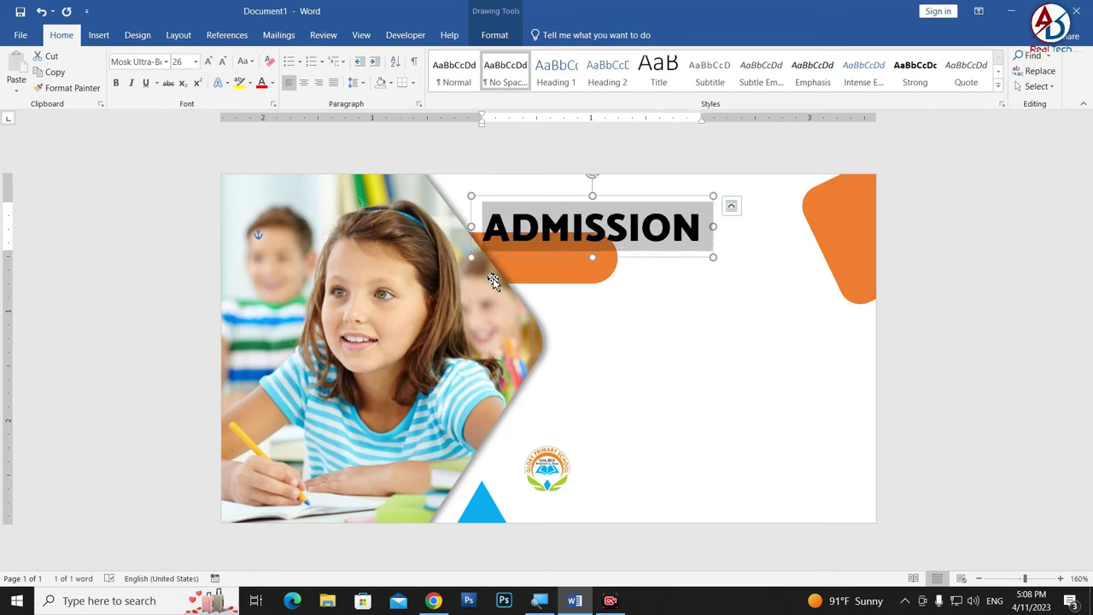
pyautogui.moveTo(665, 265); pyautogui.dragTo(665, 242)
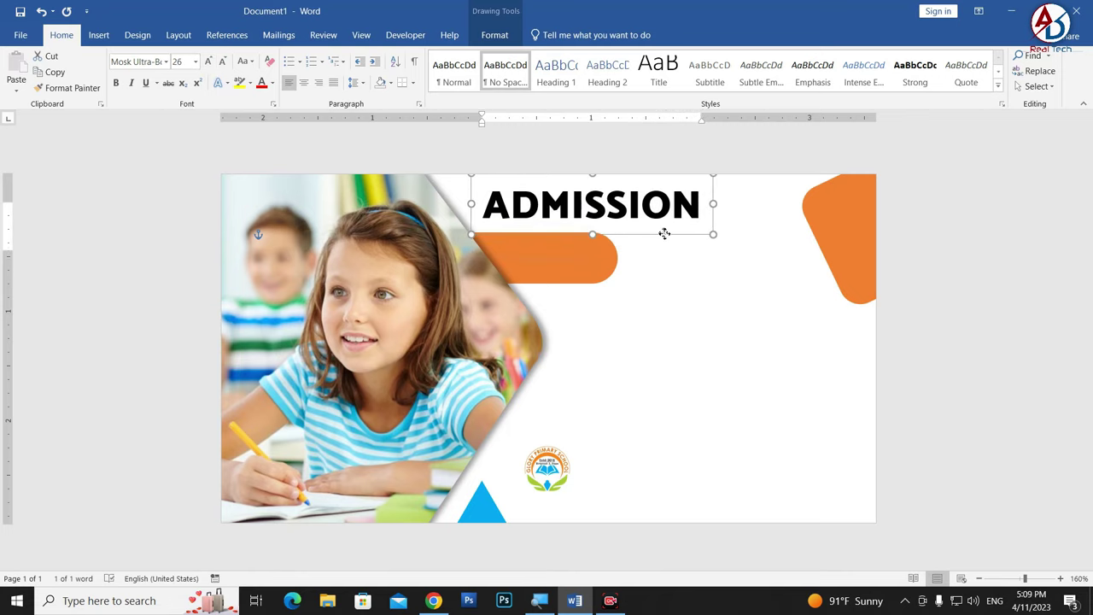
pyautogui.click(208, 62)
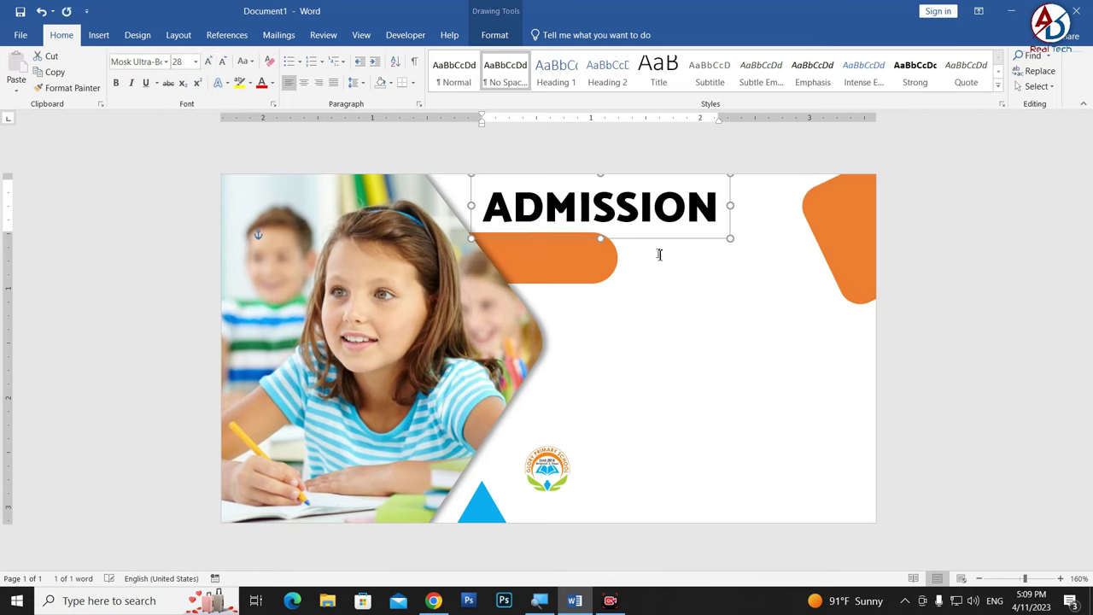
pyautogui.moveTo(683, 243); pyautogui.dragTo(674, 236)
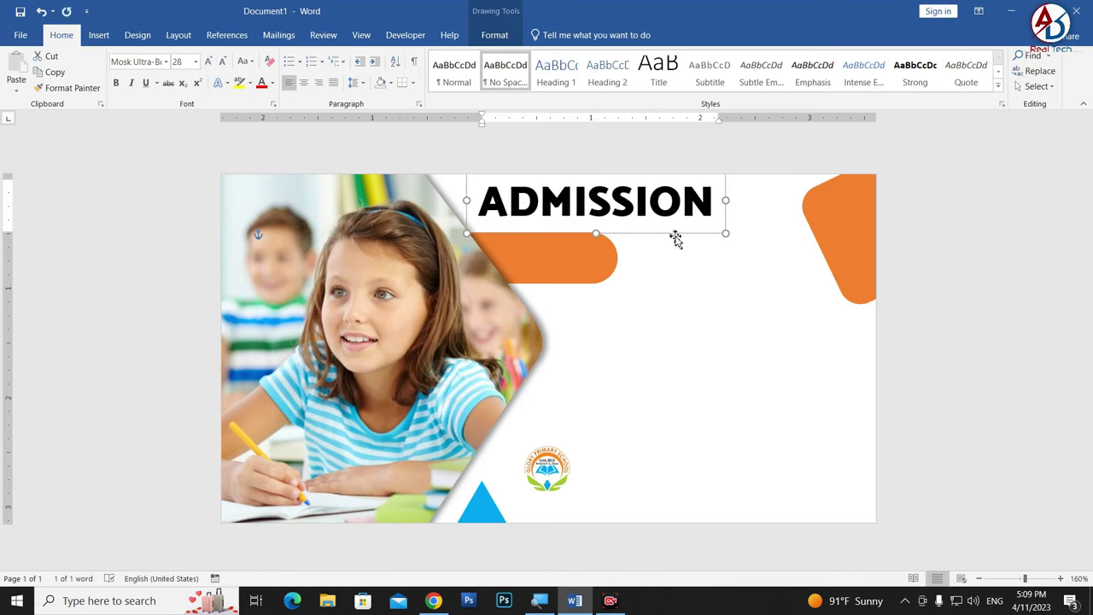
pyautogui.press('Down')
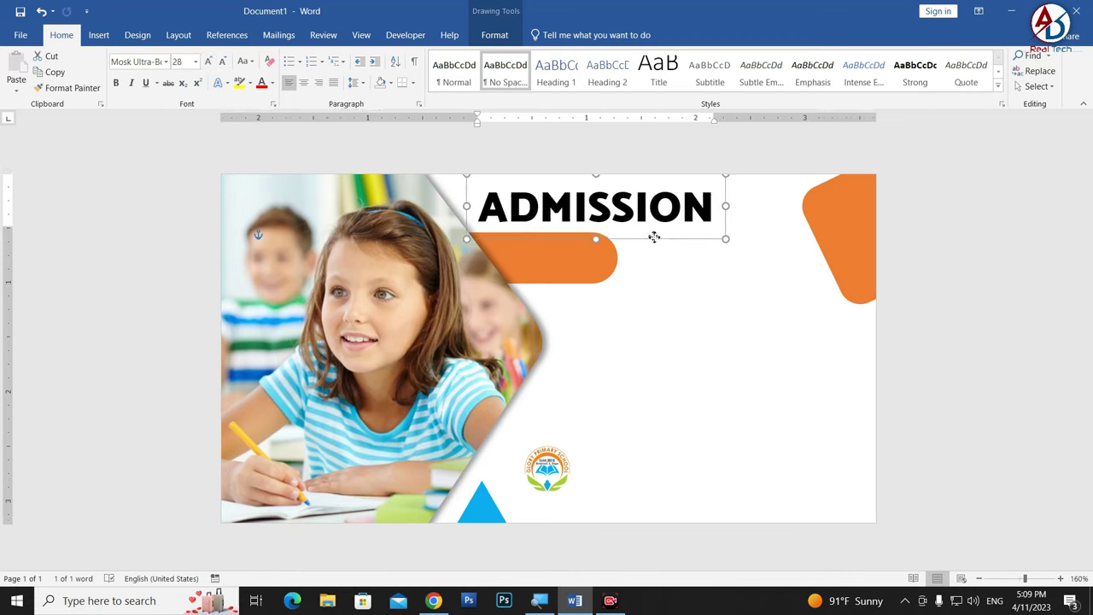
pyautogui.click(207, 62)
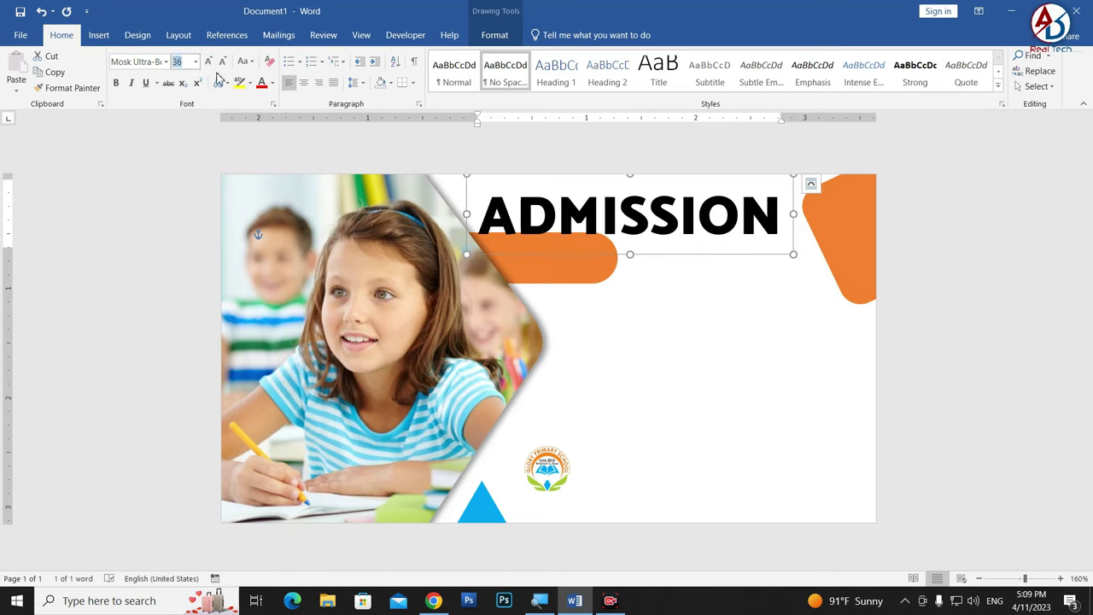
pyautogui.write('30')
pyautogui.press('Return')
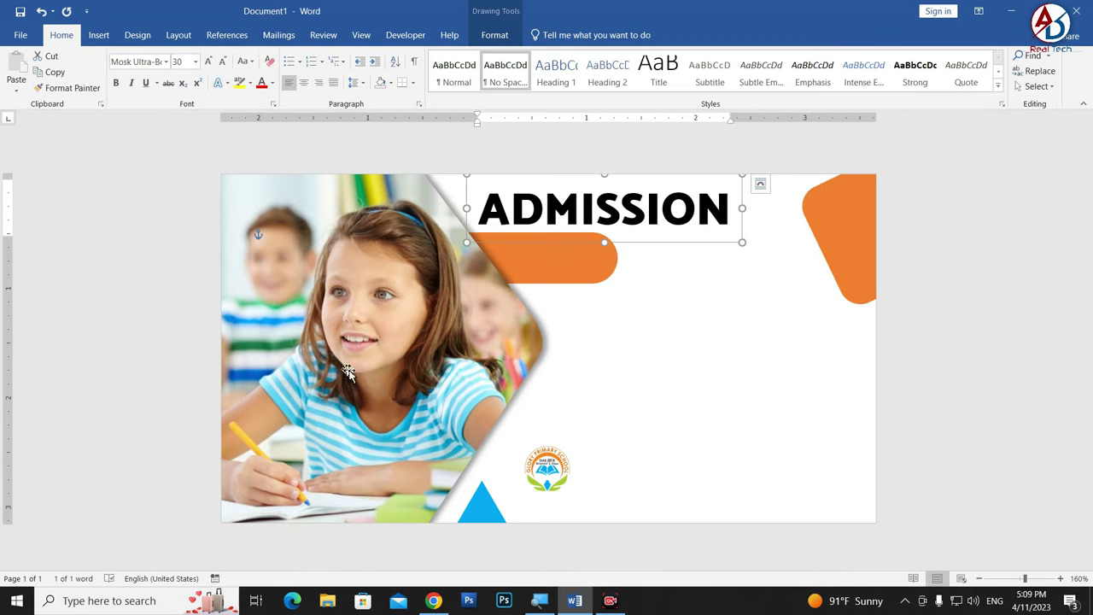
pyautogui.moveTo(667, 245); pyautogui.dragTo(665, 241)
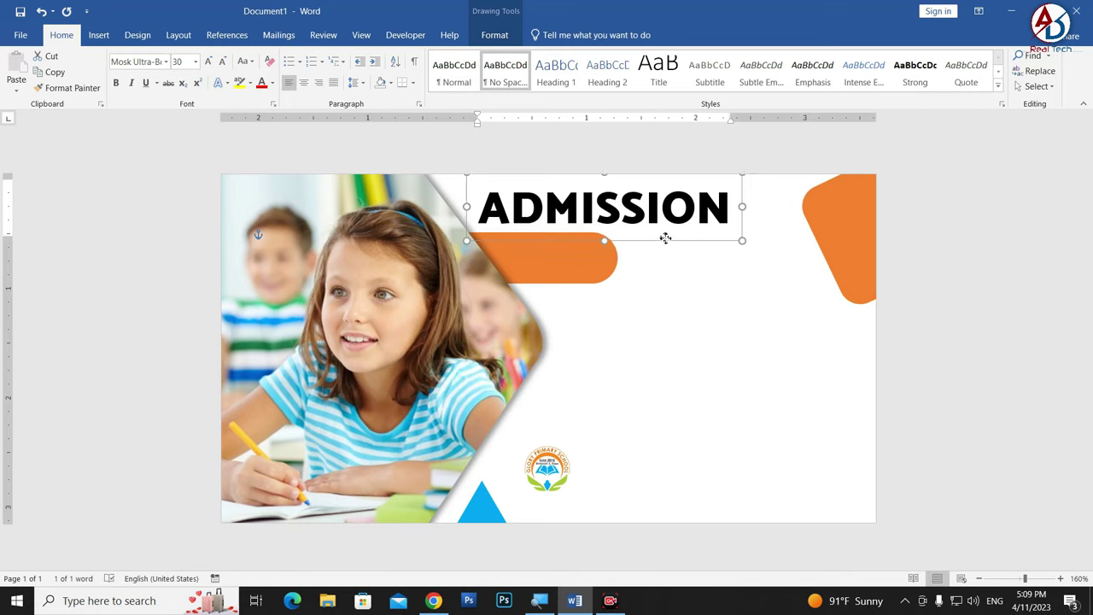
pyautogui.click(764, 339)
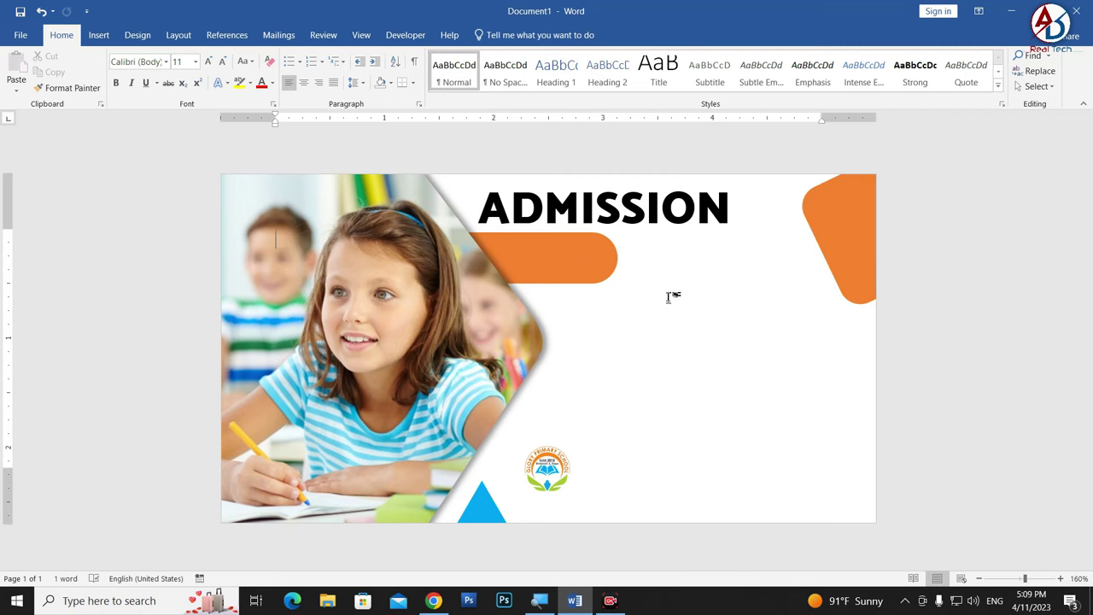
# Duplicate the ADMISSION box and change the copy's text to 2023.
pyautogui.click(100, 40)
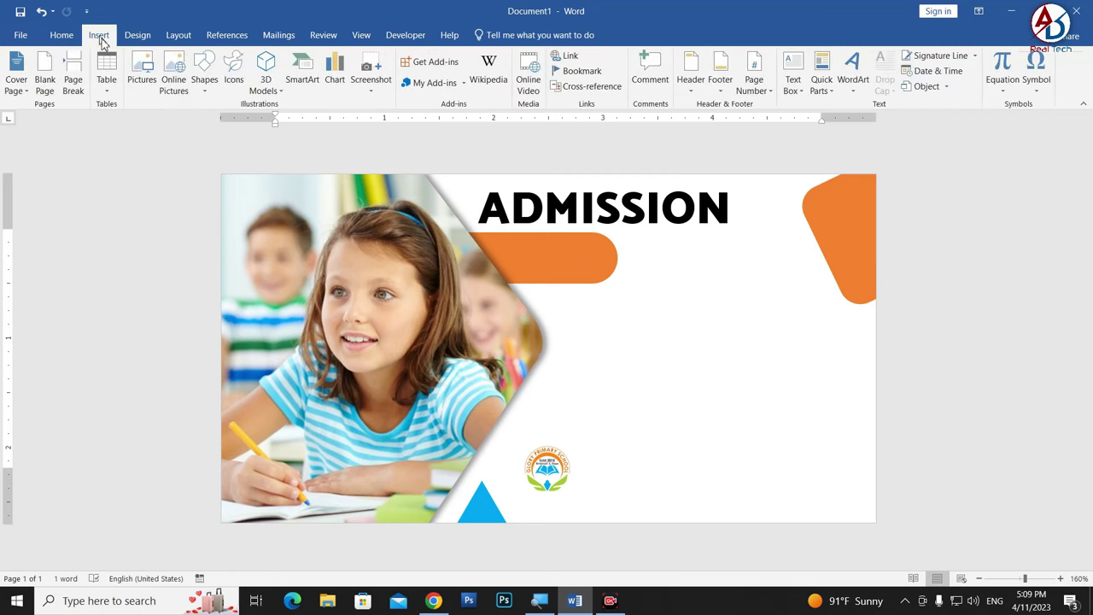
pyautogui.click(617, 210)
pyautogui.hotkey('ctrl', 'v')
pyautogui.doubleClick(664, 399)
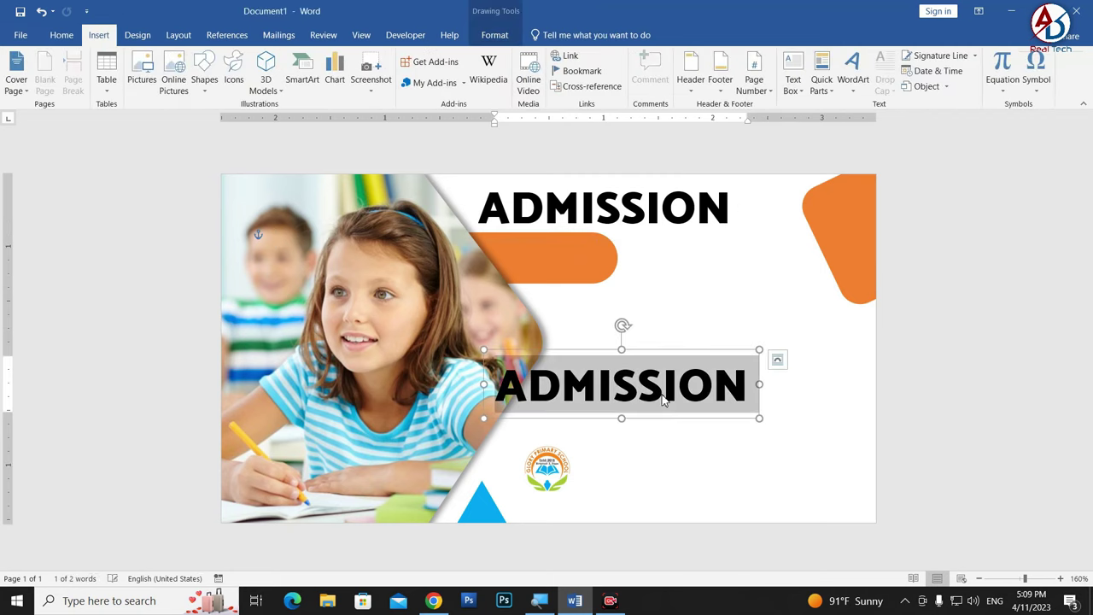
pyautogui.write('2023')
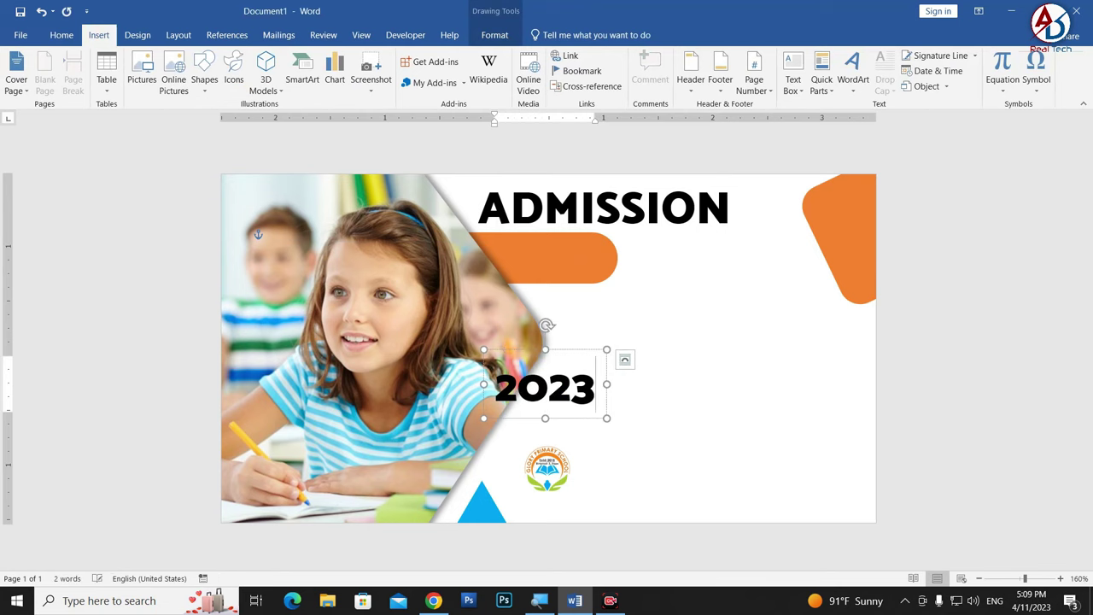
pyautogui.hotkey('ctrl', 'a')
# Set the 2023 text in Arial Black.
pyautogui.click(61, 35)
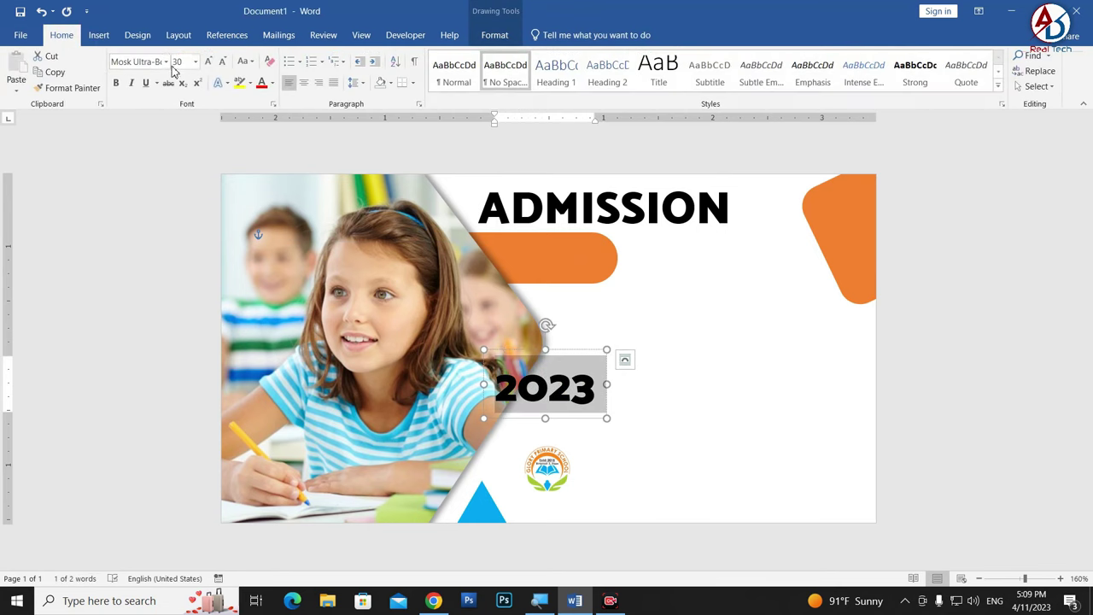
pyautogui.click(166, 61)
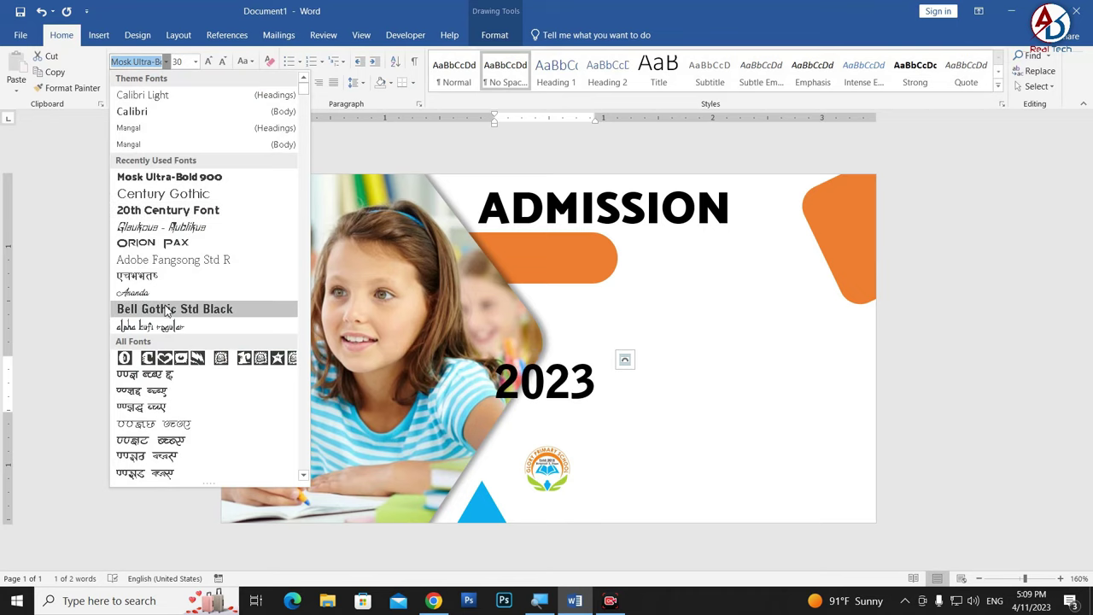
pyautogui.scroll(-5, 195, 401)
pyautogui.scroll(-5, 201, 406)
pyautogui.scroll(-5, 184, 388)
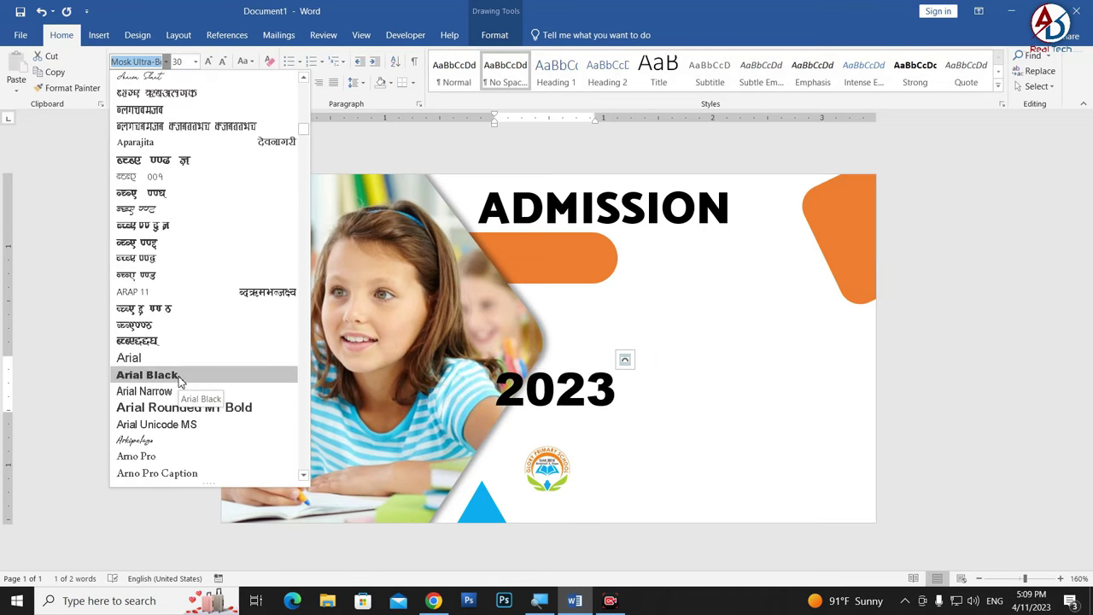
pyautogui.click(180, 381)
# Set 2023 to 28 pt, place it under ADMISSION, and duplicate it below.
pyautogui.click(209, 63)
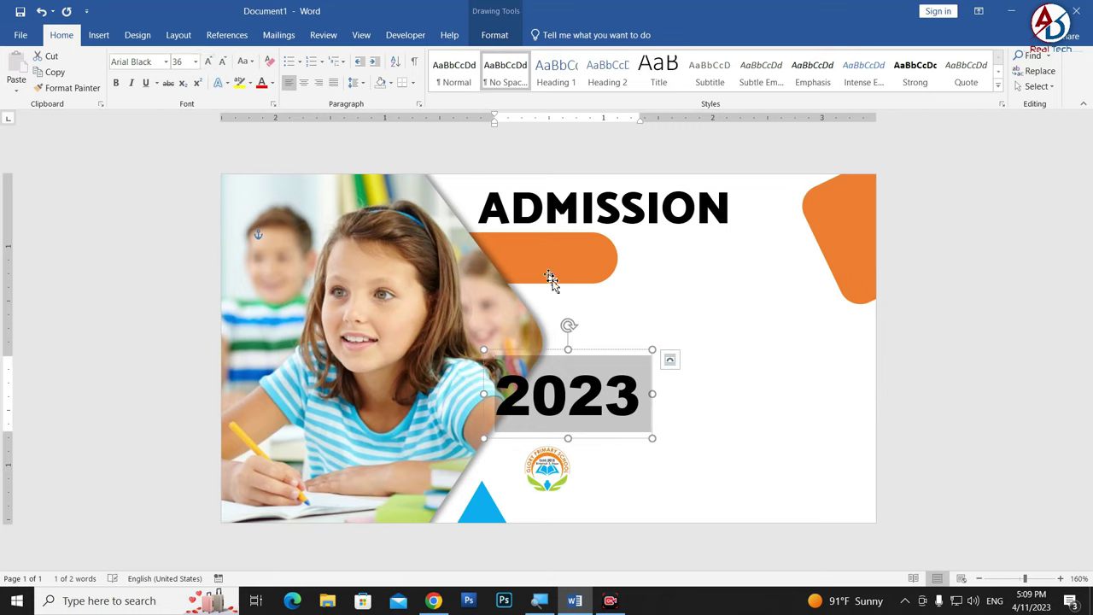
pyautogui.moveTo(609, 354); pyautogui.dragTo(714, 221)
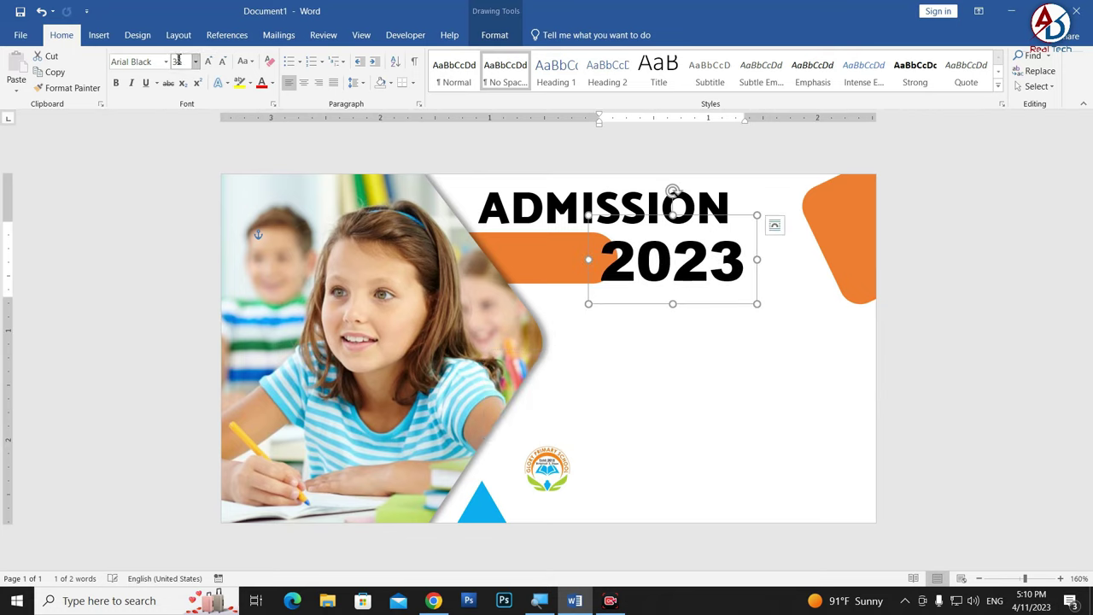
pyautogui.click(224, 65)
pyautogui.moveTo(695, 293); pyautogui.dragTo(712, 294)
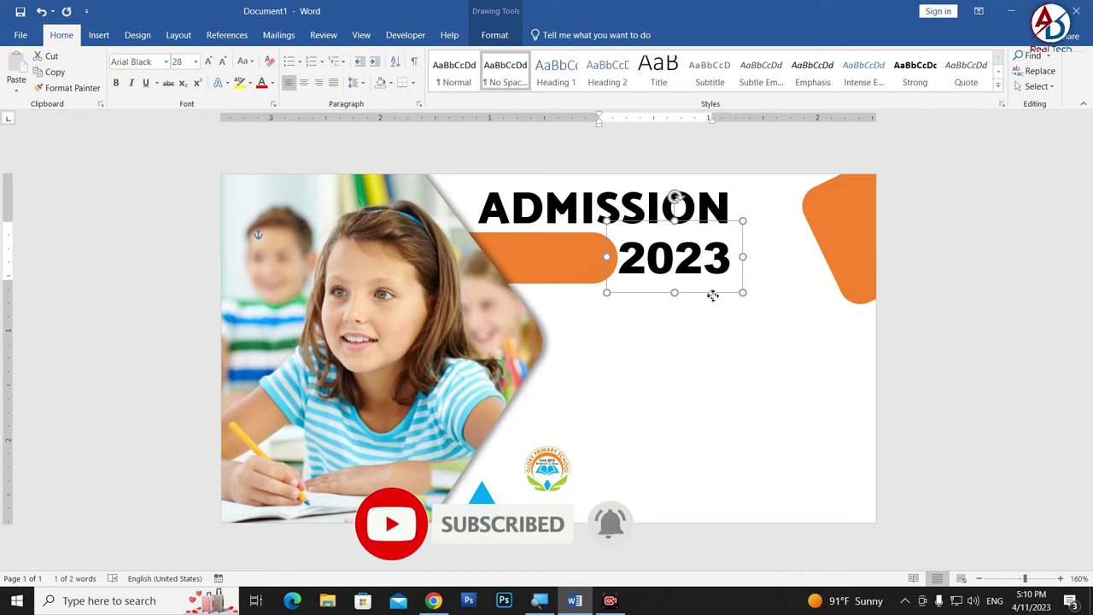
pyautogui.click(759, 328)
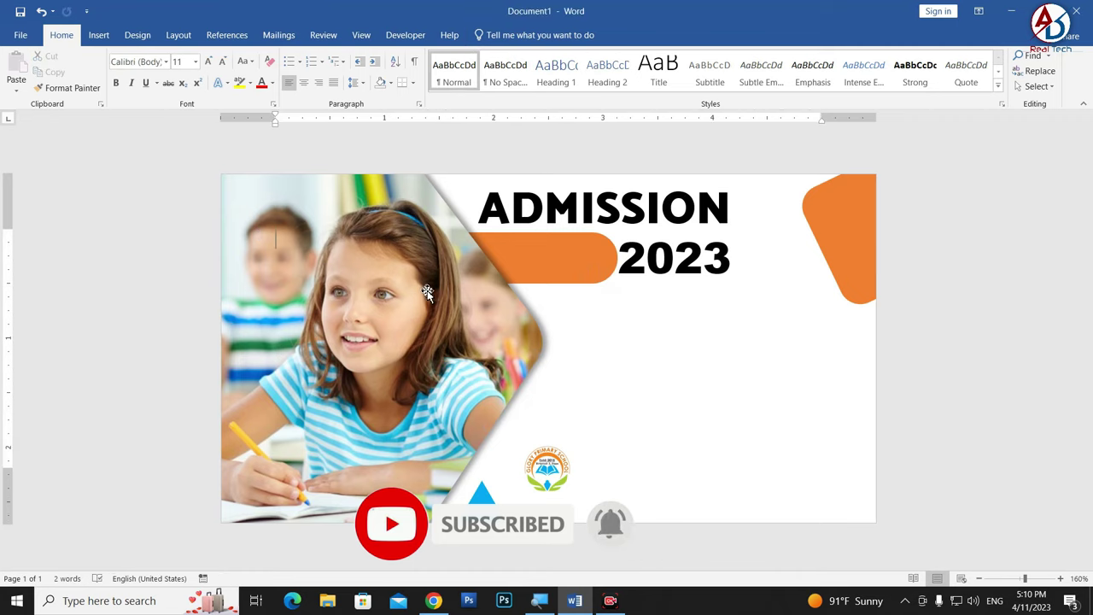
pyautogui.click(659, 268)
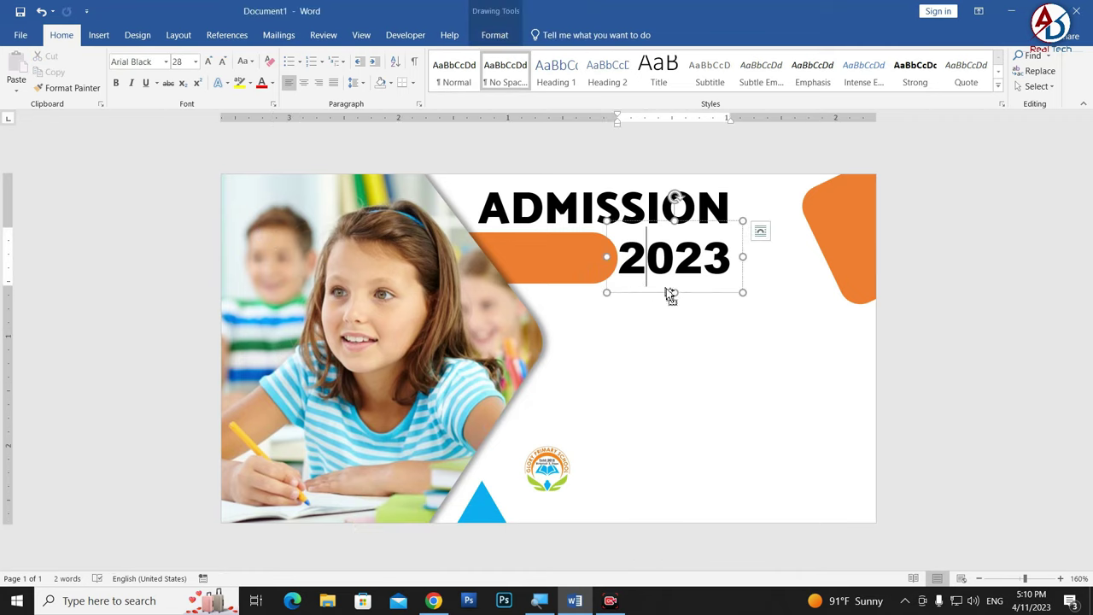
pyautogui.moveTo(671, 294); pyautogui.dragTo(639, 344)
# Change the copy to OPEN at 24 pt on the orange bar beside 2023.
pyautogui.doubleClick(647, 343)
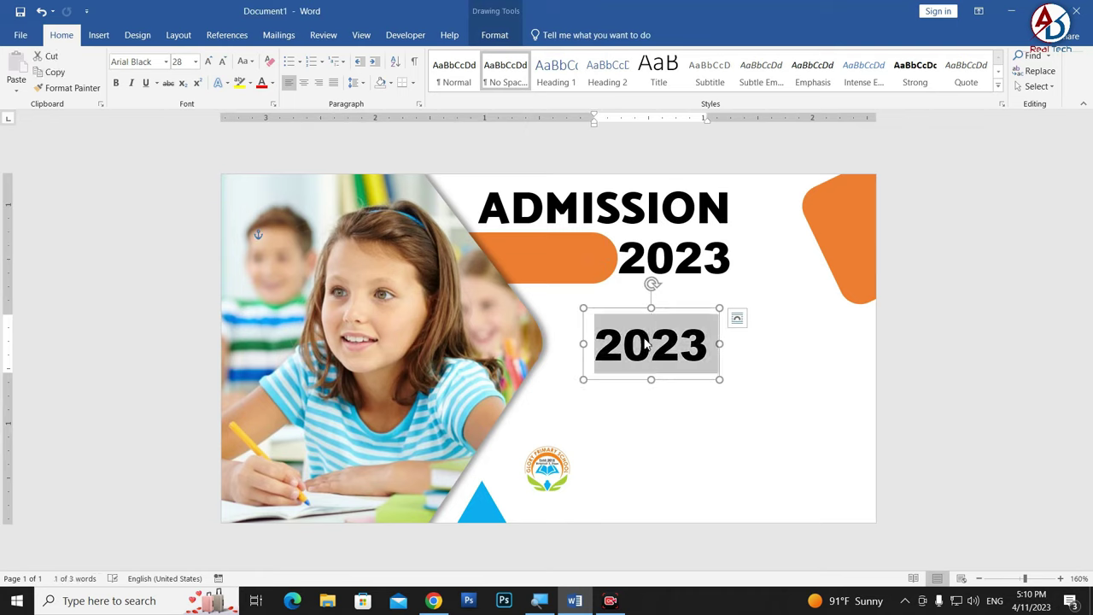
pyautogui.write('OPEN')
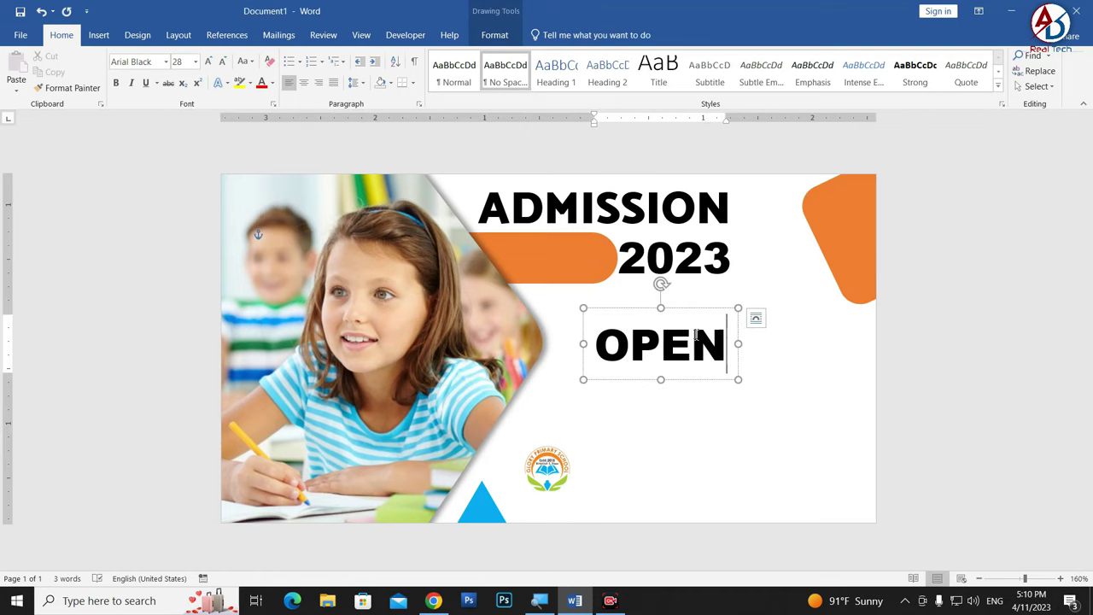
pyautogui.moveTo(692, 314); pyautogui.dragTo(584, 227)
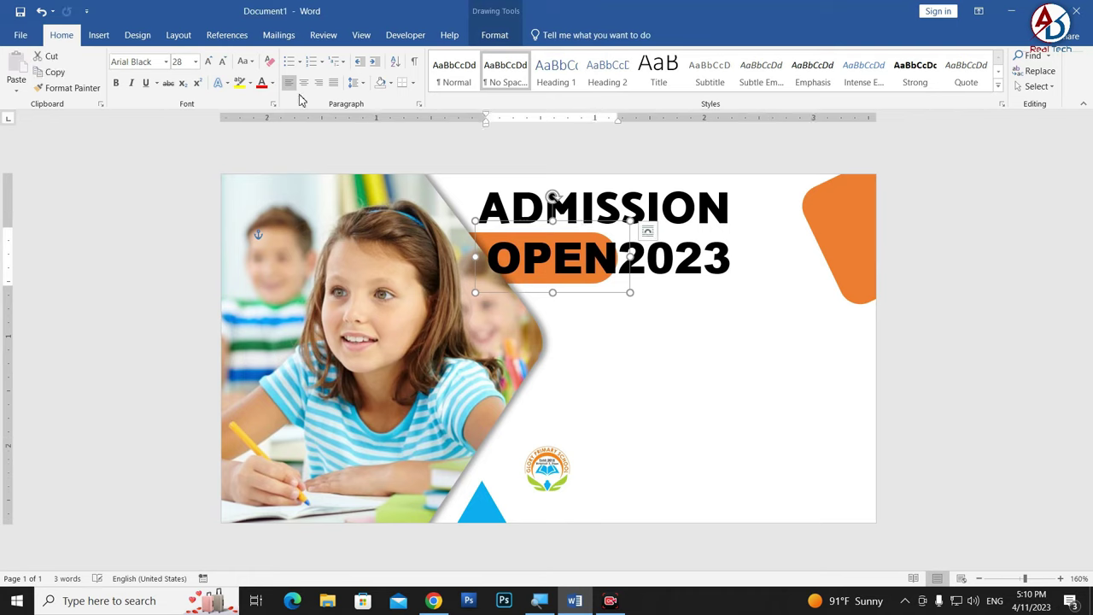
pyautogui.click(221, 64)
pyautogui.click(222, 64)
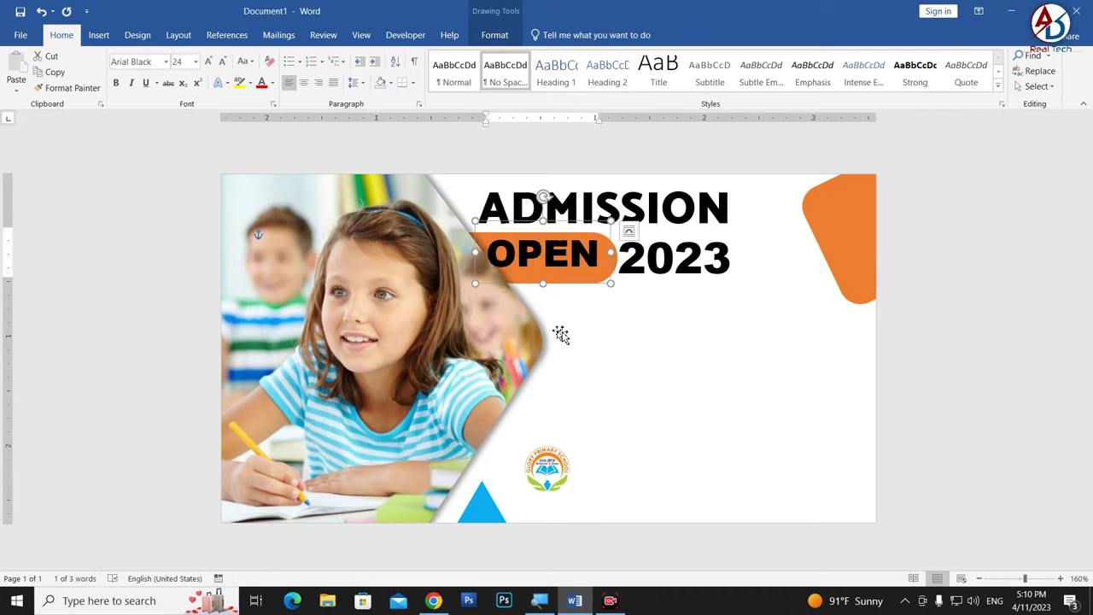
pyautogui.moveTo(597, 290); pyautogui.dragTo(605, 289)
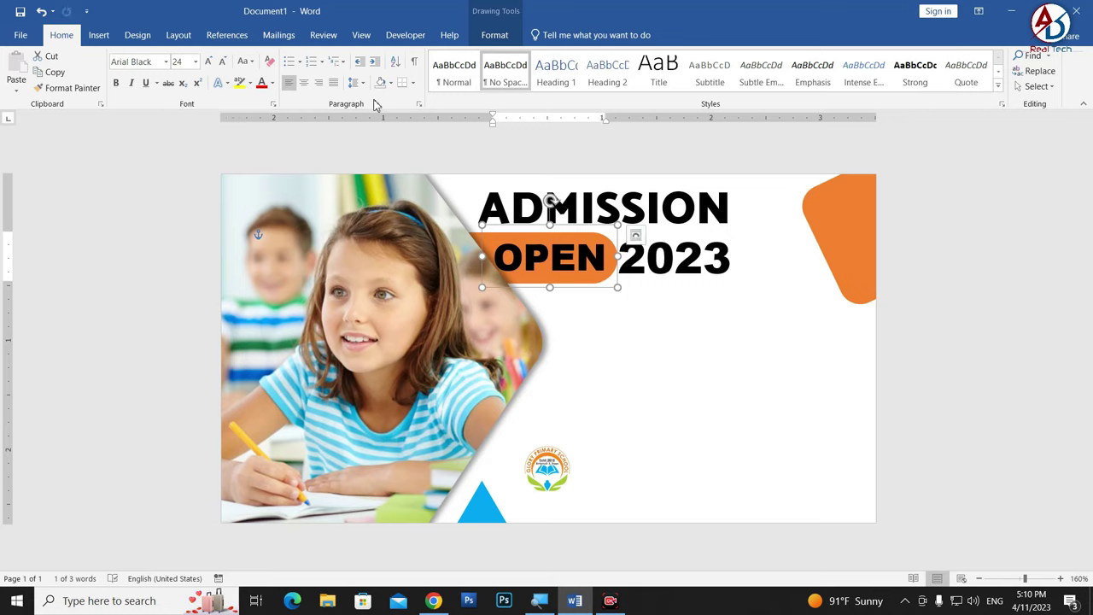
# Make the OPEN text white, then start recolouring the 2023 heading.
pyautogui.click(271, 83)
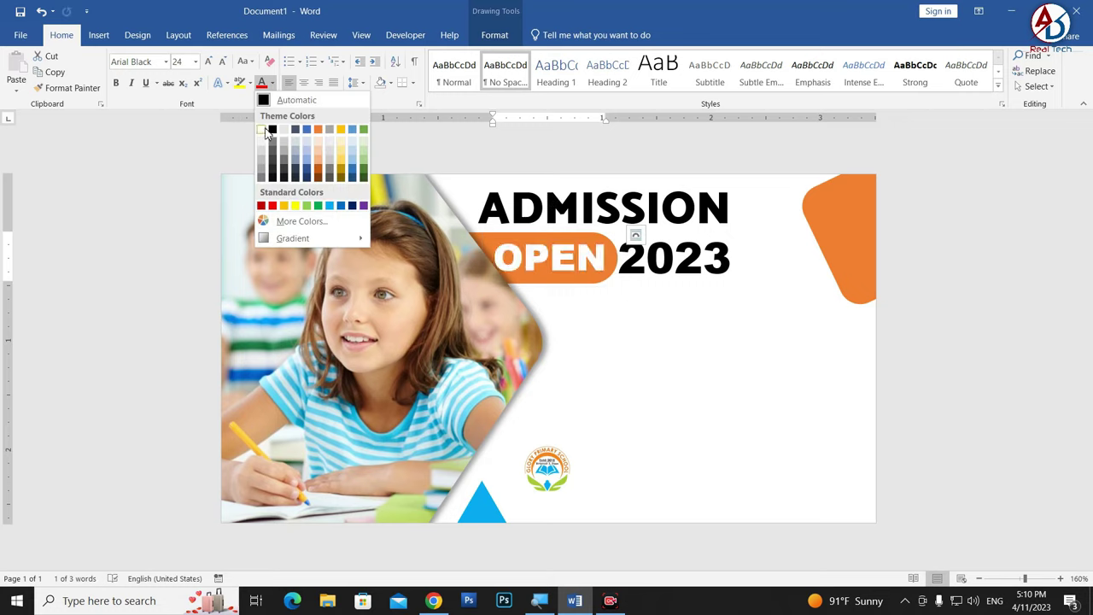
pyautogui.click(267, 133)
pyautogui.doubleClick(708, 263)
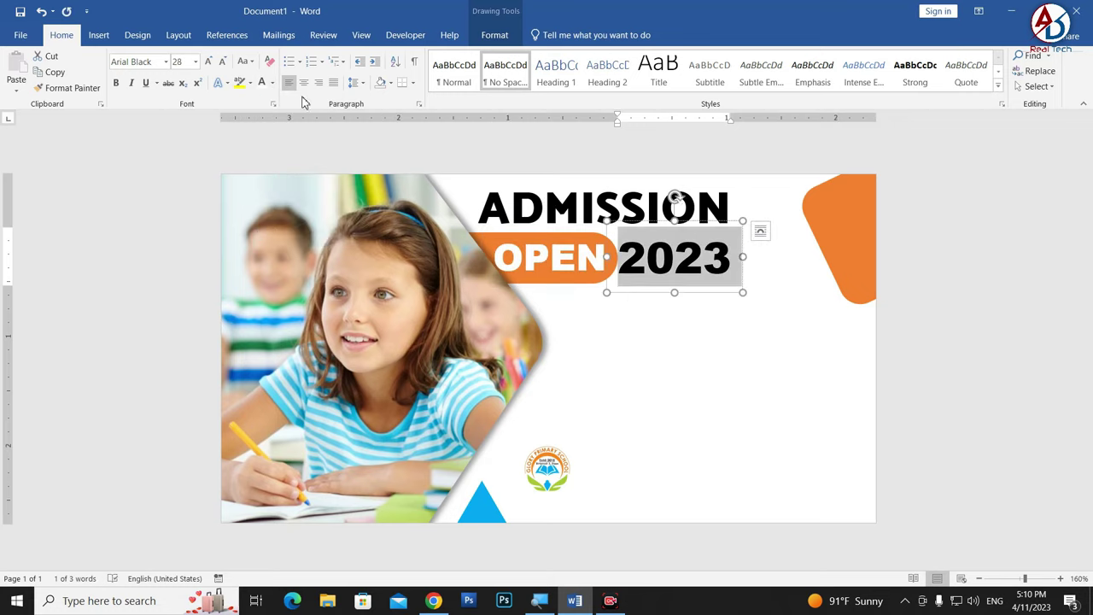
pyautogui.click(272, 83)
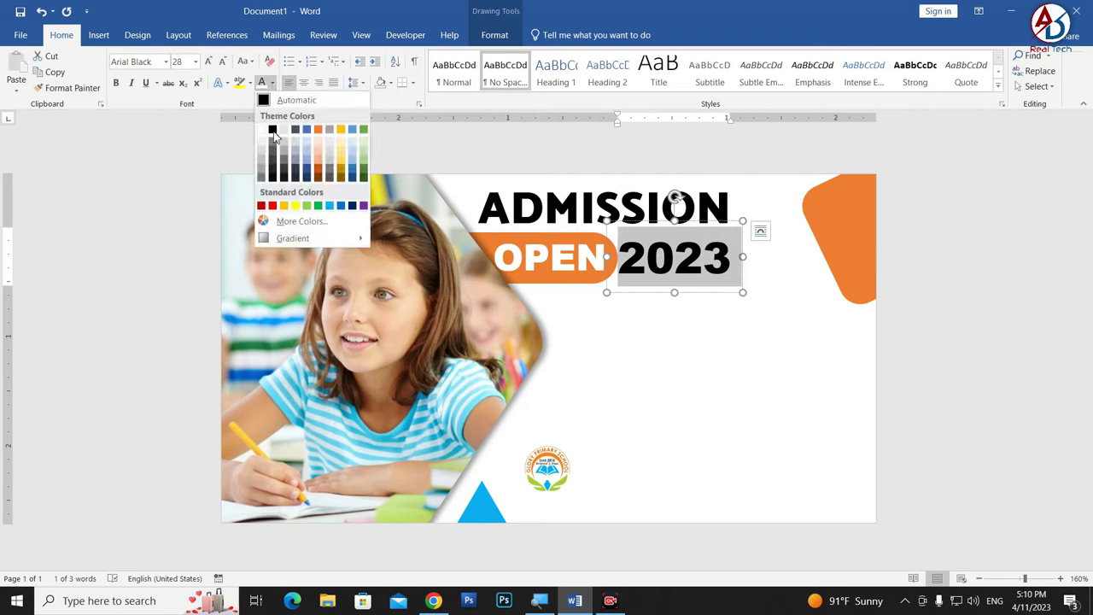
# Colour the 2023 heading light blue and the ADMISSION headline green.
pyautogui.click(319, 205)
pyautogui.doubleClick(590, 207)
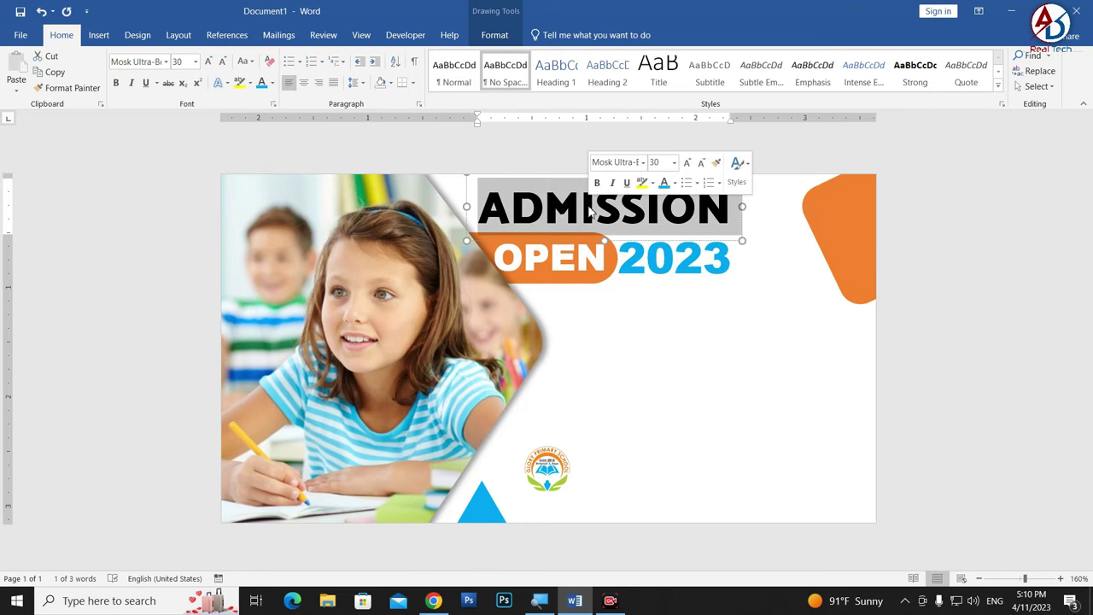
pyautogui.click(272, 82)
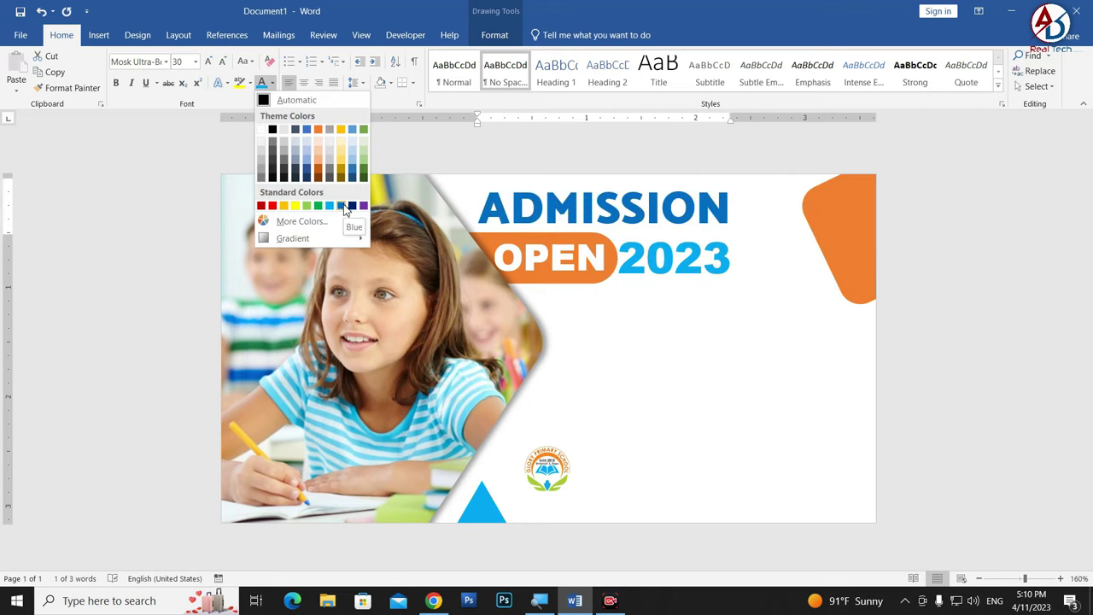
pyautogui.click(318, 205)
pyautogui.click(641, 334)
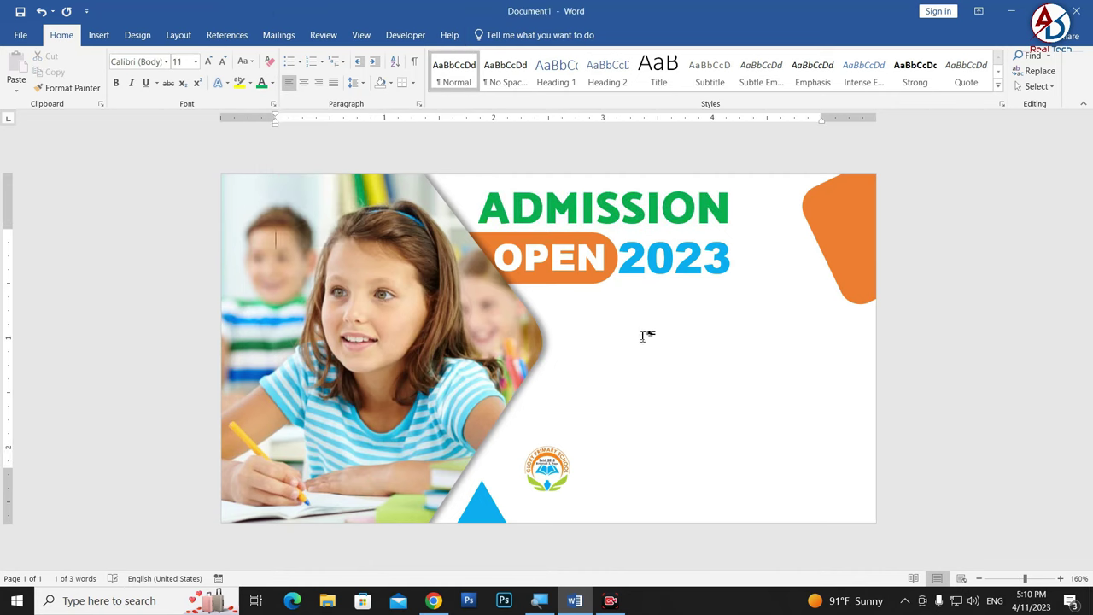
pyautogui.scroll(-6, 647, 380)
pyautogui.scroll(4, 691, 320)
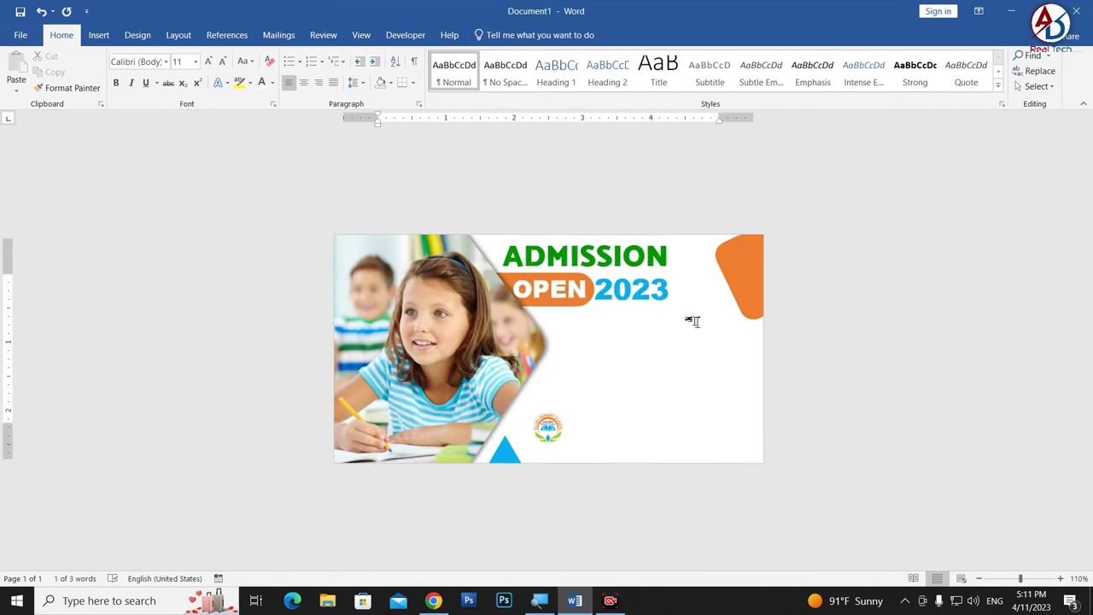
pyautogui.scroll(-1, 829, 330)
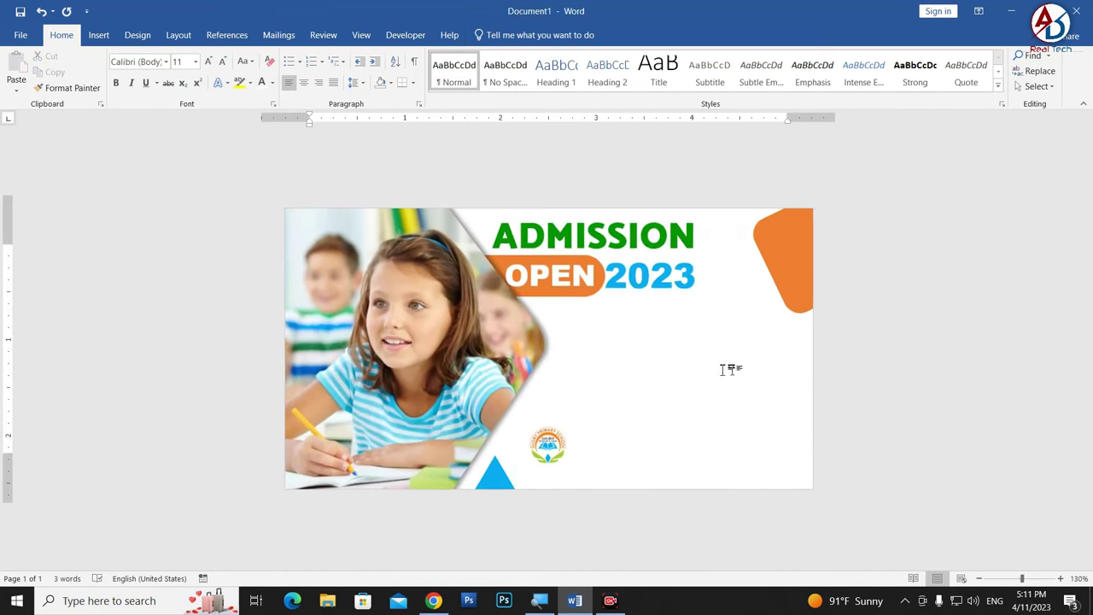
pyautogui.scroll(2, 721, 378)
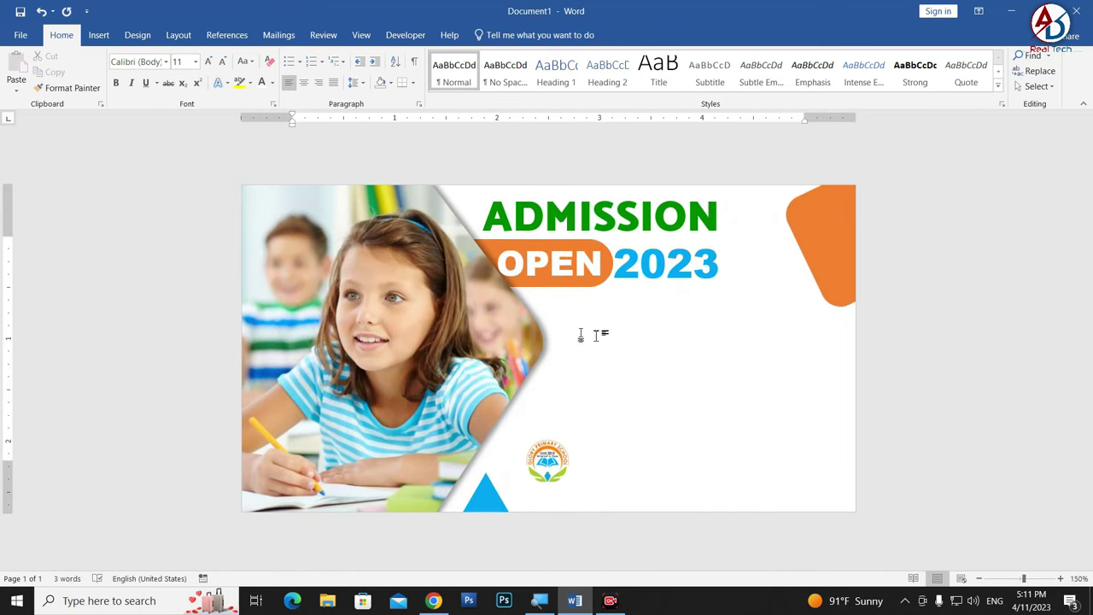
# Duplicate the 2023 box as 'Playgroup to IX' at 18 pt under OPEN 2023.
pyautogui.click(655, 271)
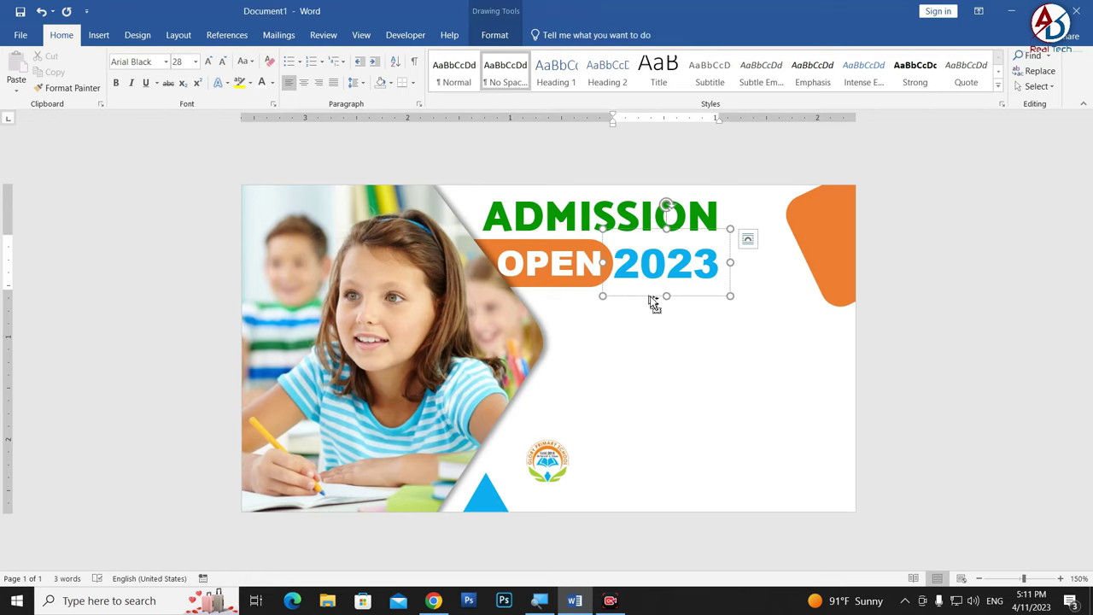
pyautogui.keyDown('ctrl'); pyautogui.moveTo(650, 299); pyautogui.dragTo(649, 422); pyautogui.keyUp('ctrl')
pyautogui.click(656, 395)
pyautogui.doubleClick(706, 391)
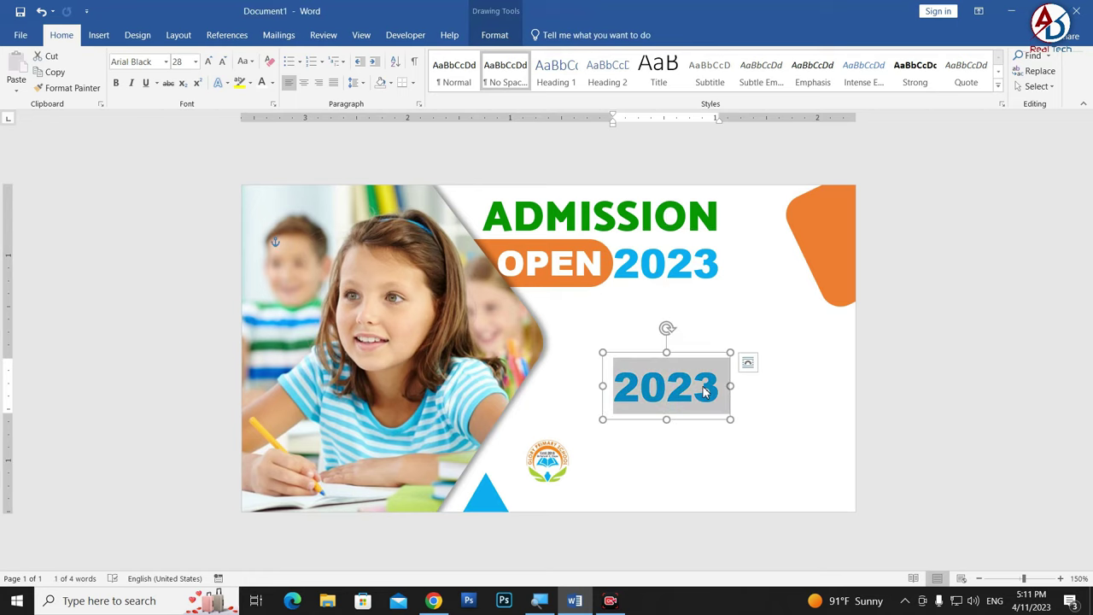
pyautogui.hotkey('ctrl', 'v')
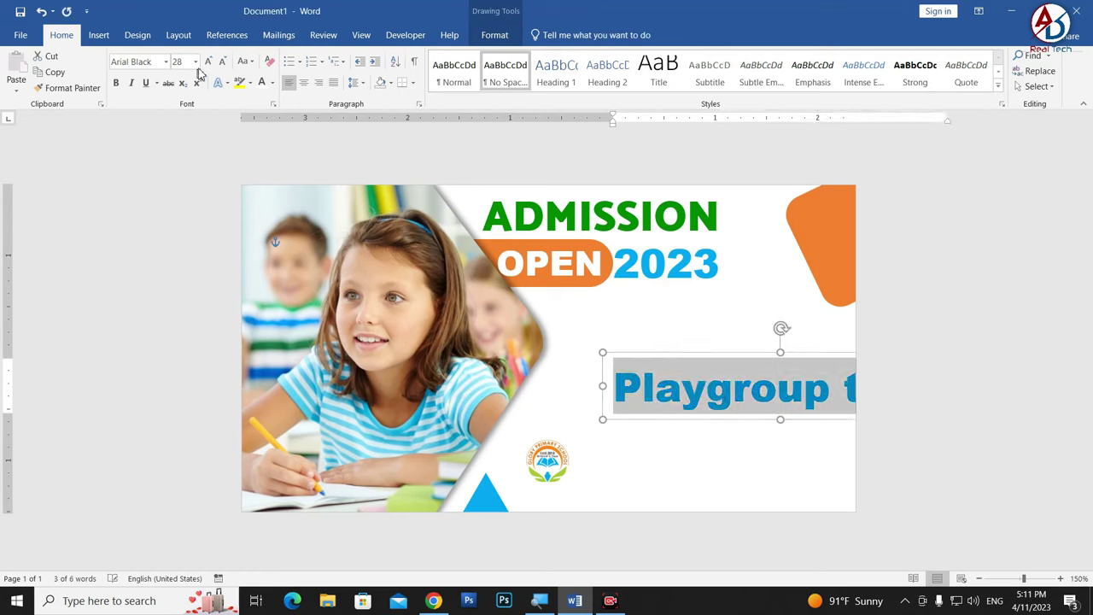
pyautogui.click(223, 63)
pyautogui.click(223, 63)
pyautogui.click(223, 63)
pyautogui.click(223, 63)
pyautogui.click(223, 63)
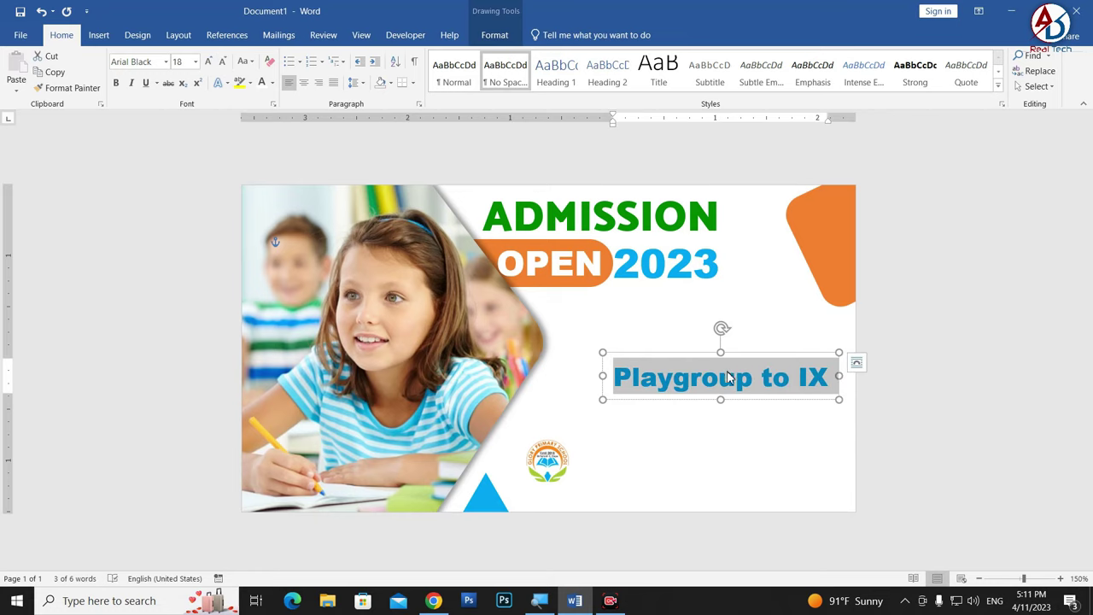
pyautogui.moveTo(736, 355); pyautogui.dragTo(696, 315)
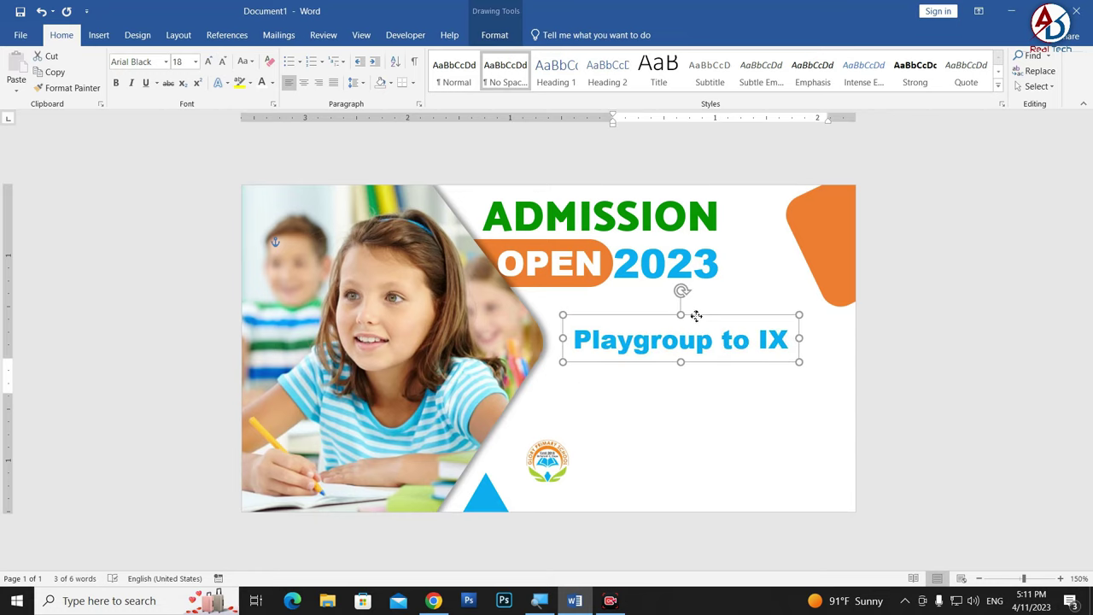
# Colour Playgroup to IX orange and place a copy just below it.
pyautogui.moveTo(574, 340); pyautogui.dragTo(796, 340)
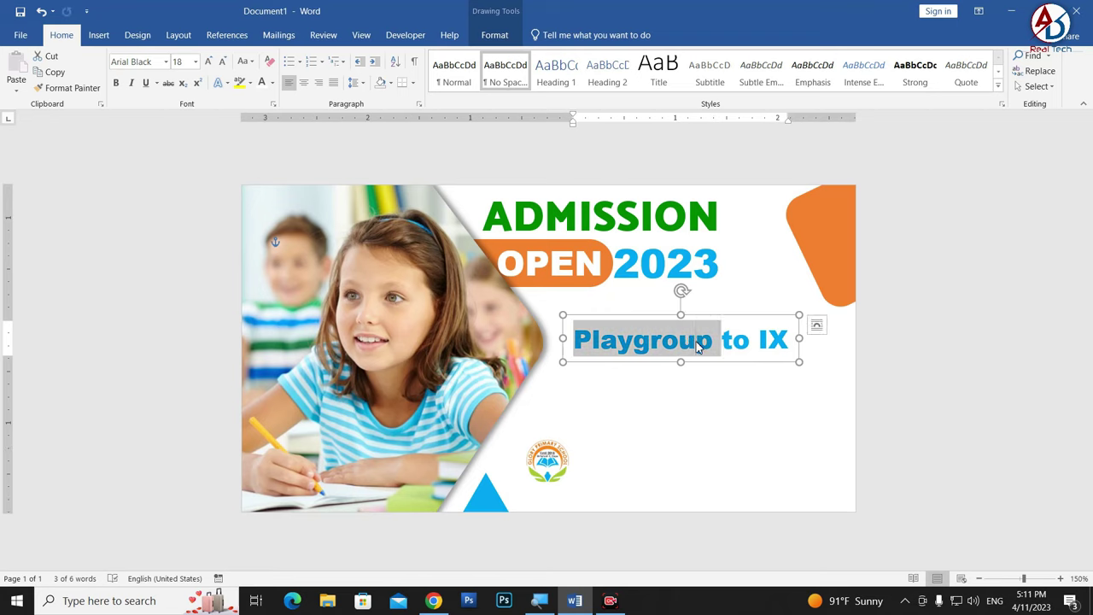
pyautogui.click(272, 83)
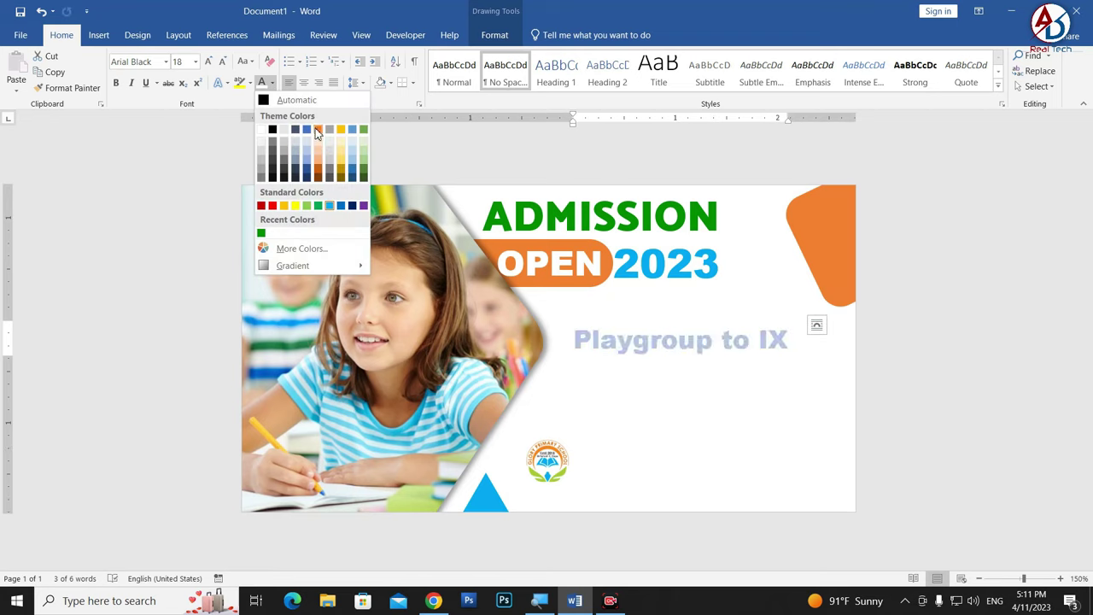
pyautogui.click(318, 129)
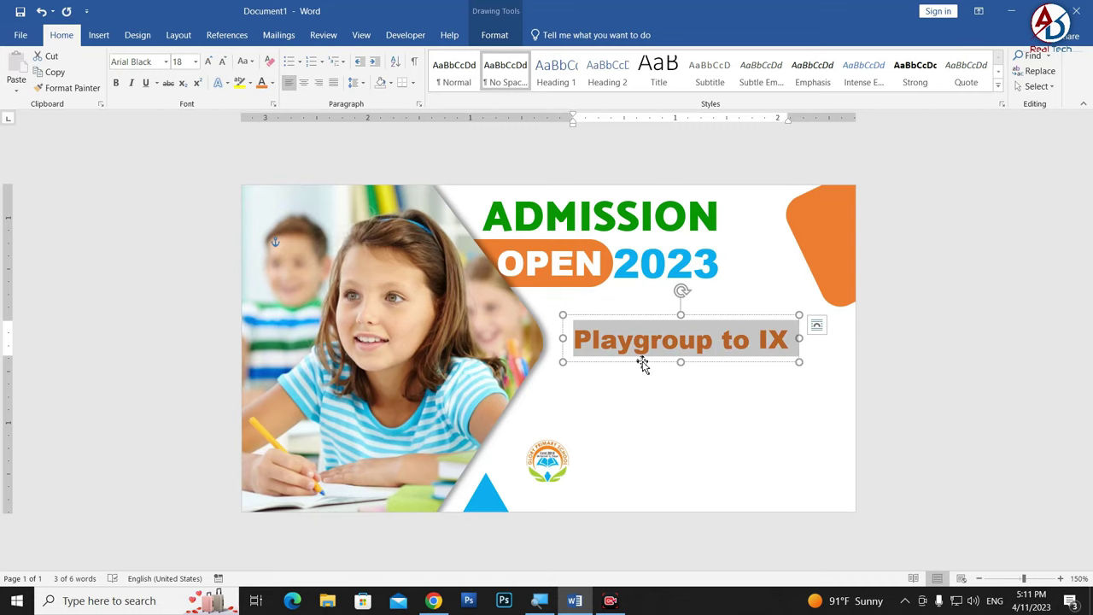
pyautogui.click(656, 363)
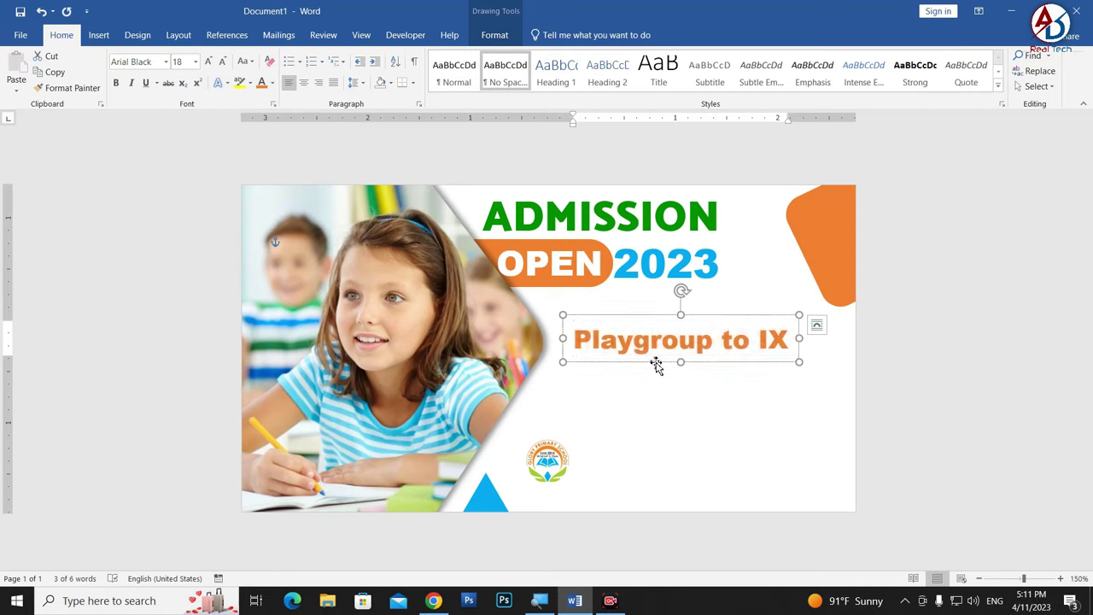
pyautogui.moveTo(654, 375); pyautogui.dragTo(659, 402)
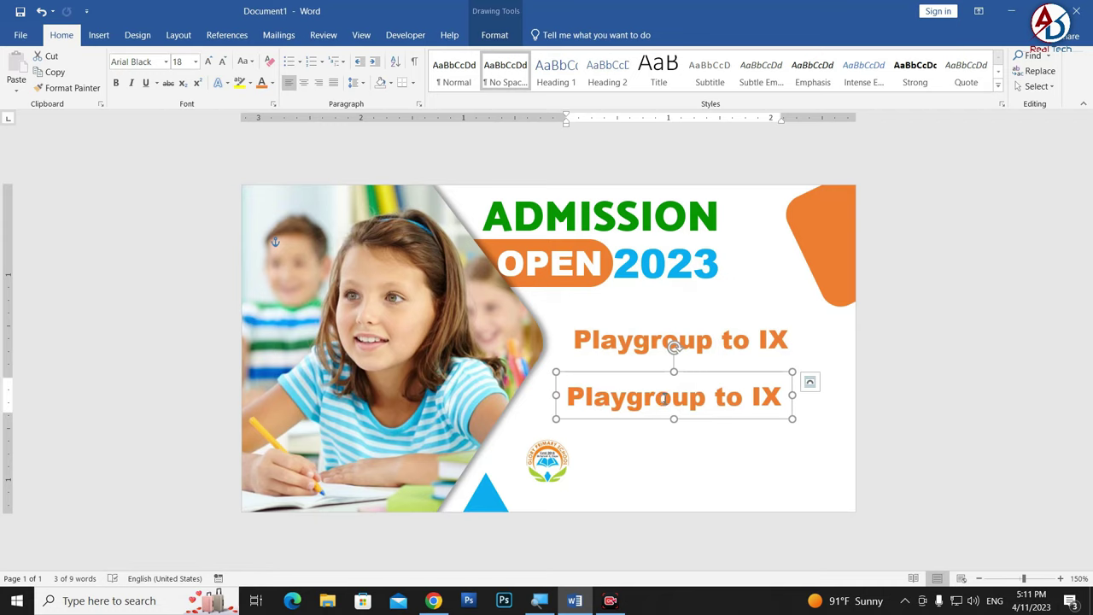
# Change the copy to 'Admission From Available' in Century Gothic 10 pt under Playgroup to IX.
pyautogui.tripleClick(711, 406)
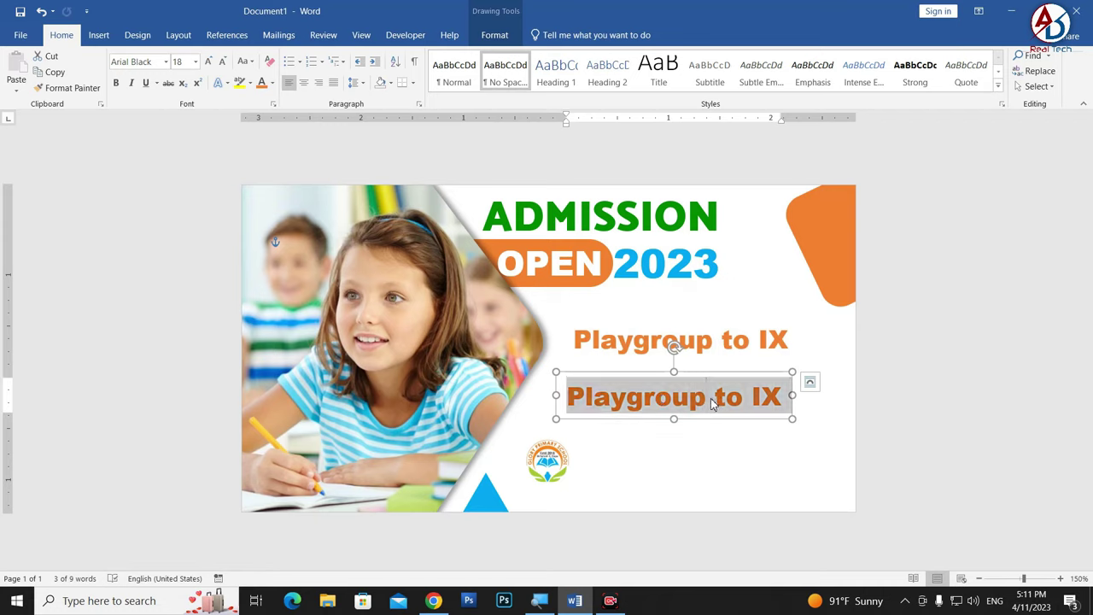
pyautogui.hotkey('ctrl', 'v')
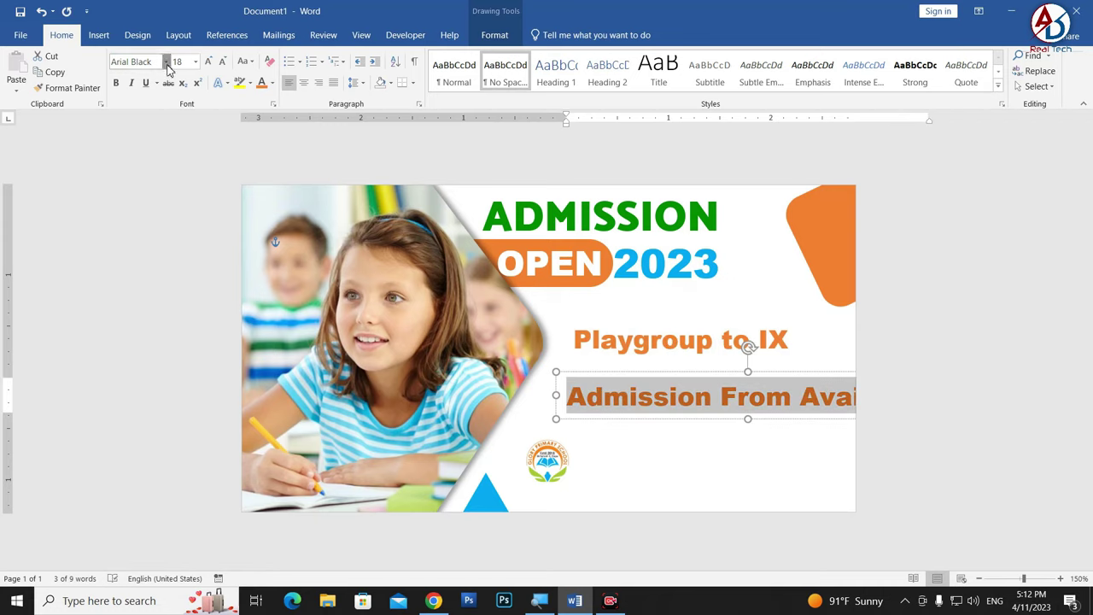
pyautogui.click(167, 62)
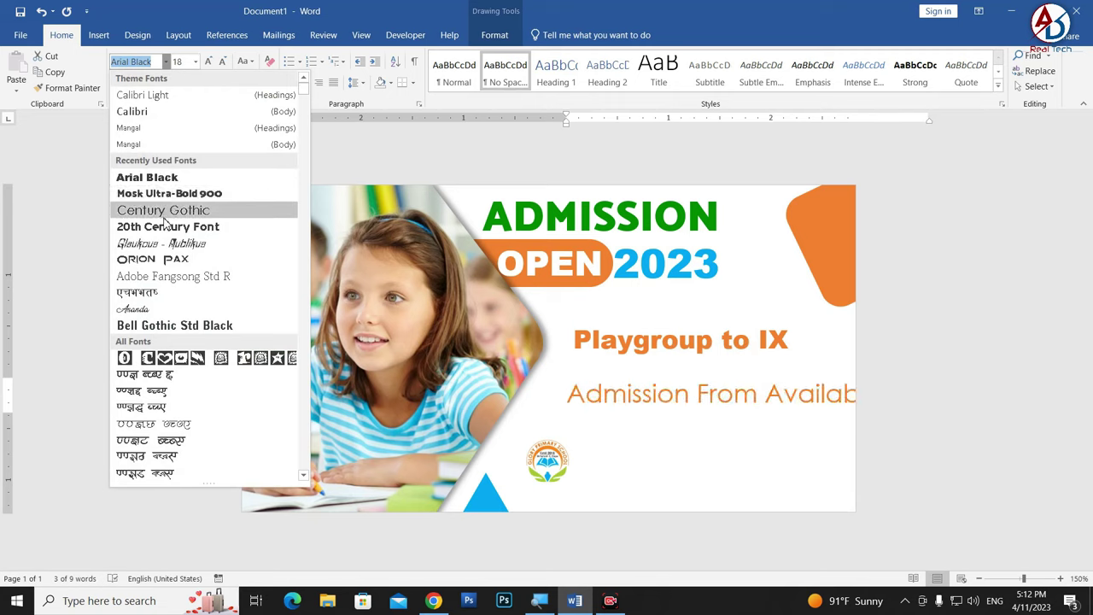
pyautogui.click(167, 212)
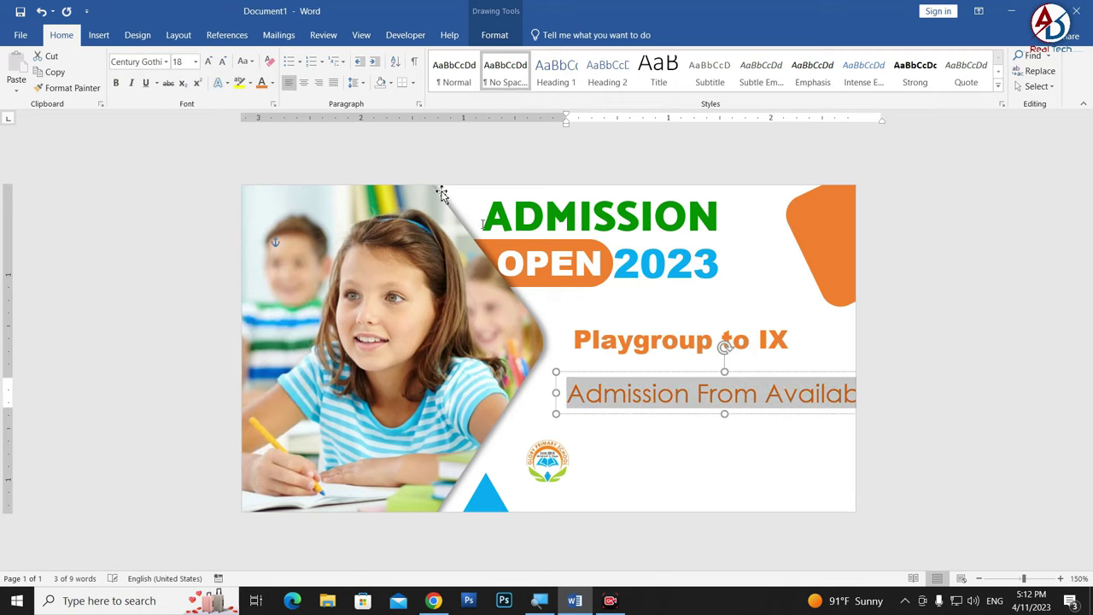
pyautogui.click(228, 67)
pyautogui.click(228, 67)
pyautogui.click(228, 66)
pyautogui.click(228, 66)
pyautogui.click(228, 67)
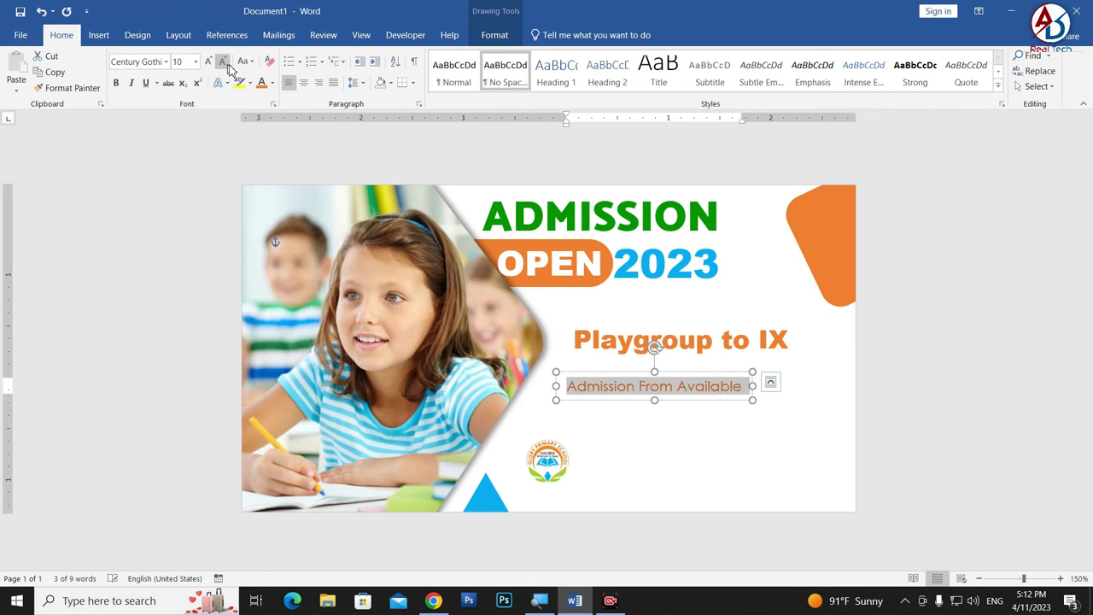
pyautogui.moveTo(716, 375); pyautogui.dragTo(729, 365)
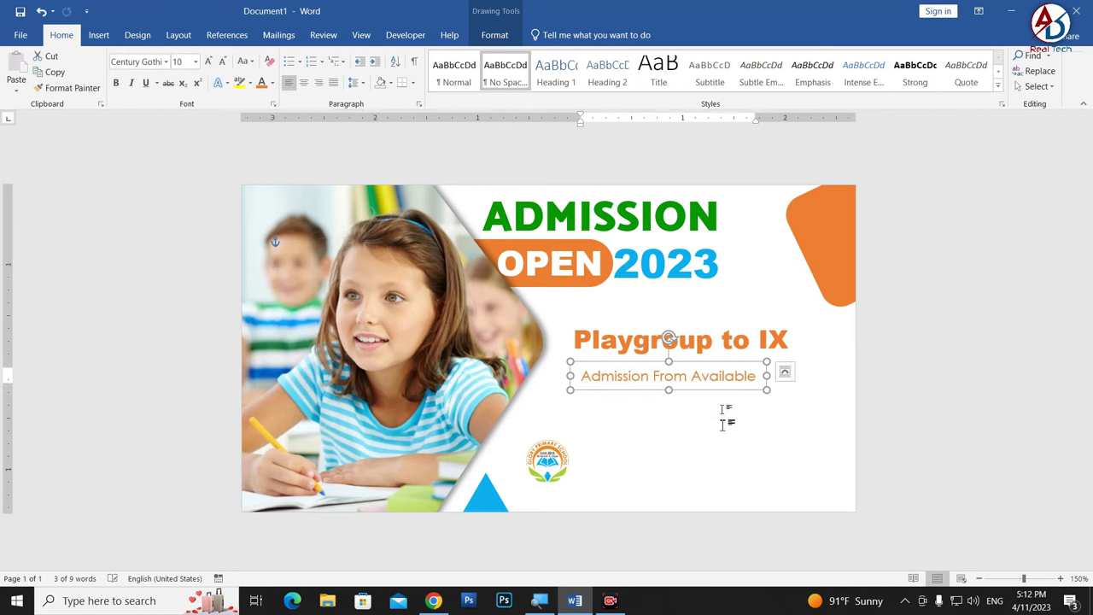
pyautogui.click(477, 313)
pyautogui.click(98, 35)
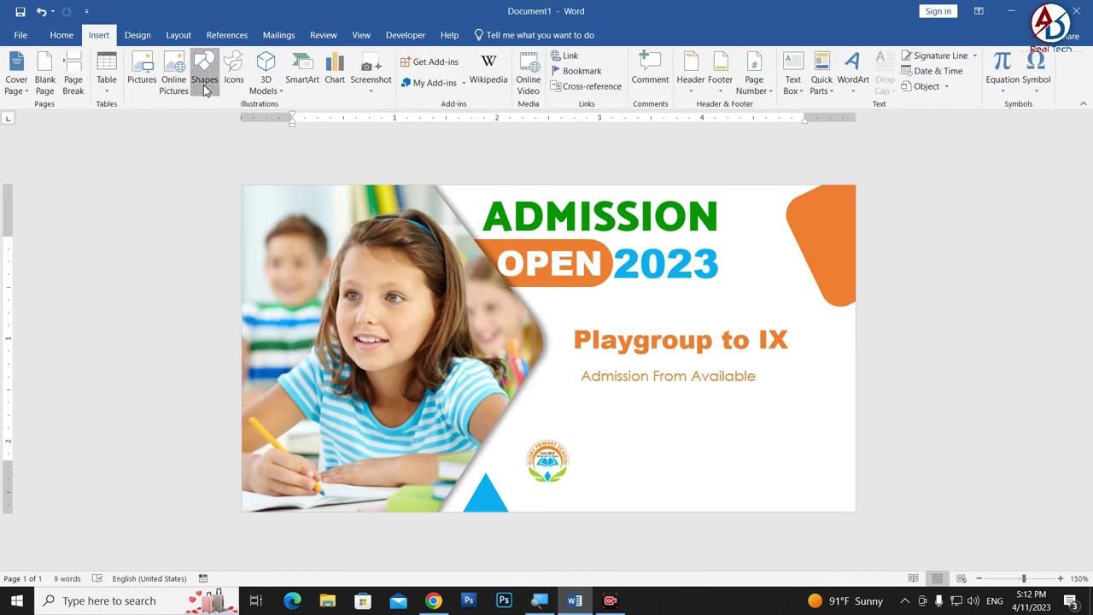
# Draw a rectangle across the Admission From Available line.
pyautogui.click(204, 73)
pyautogui.click(249, 124)
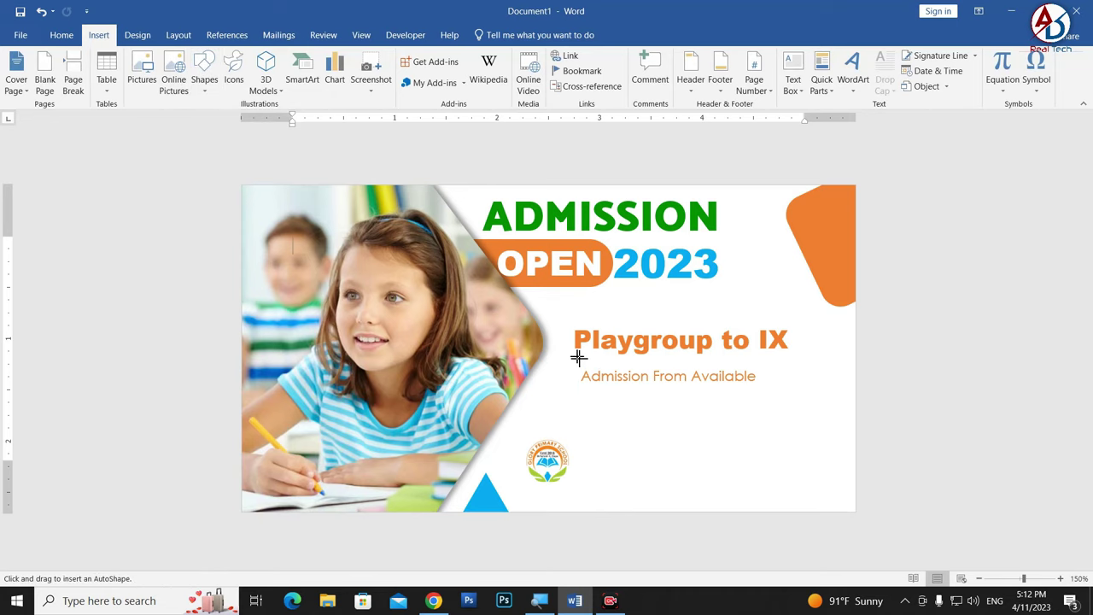
pyautogui.moveTo(579, 357); pyautogui.dragTo(820, 382)
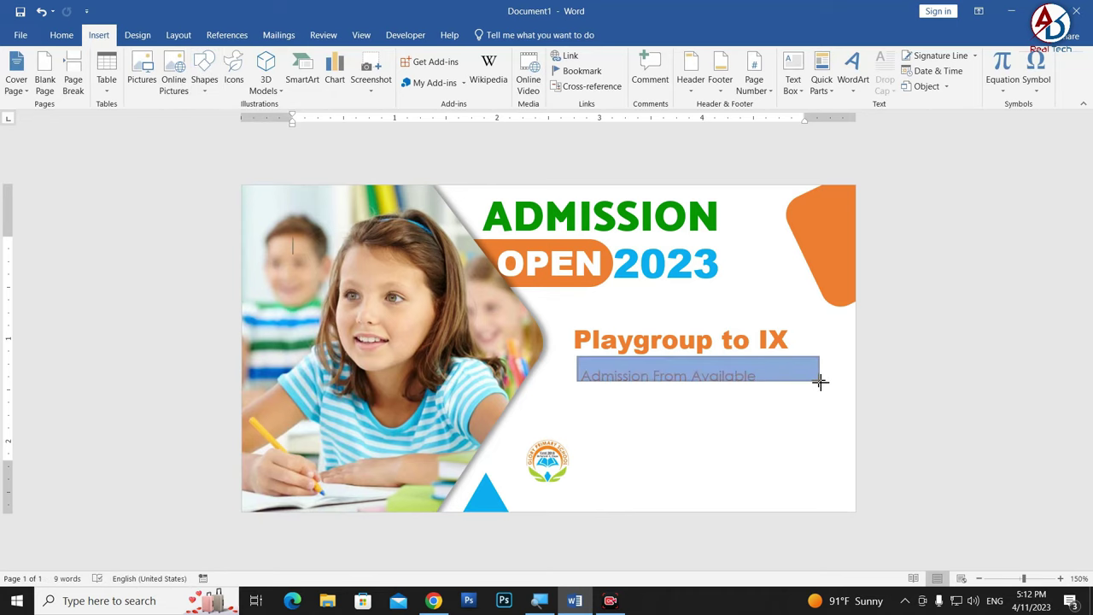
pyautogui.press('Down')
pyautogui.press('Down')
pyautogui.press('Down')
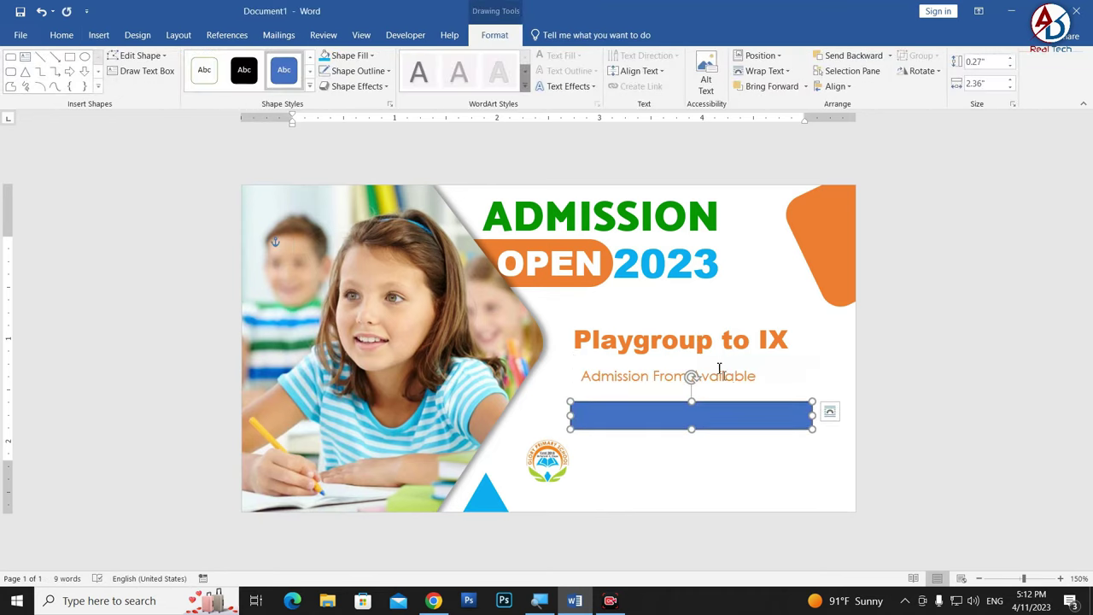
# Enlarge the Playgroup to IX text to 20 pt.
pyautogui.tripleClick(720, 342)
pyautogui.click(61, 35)
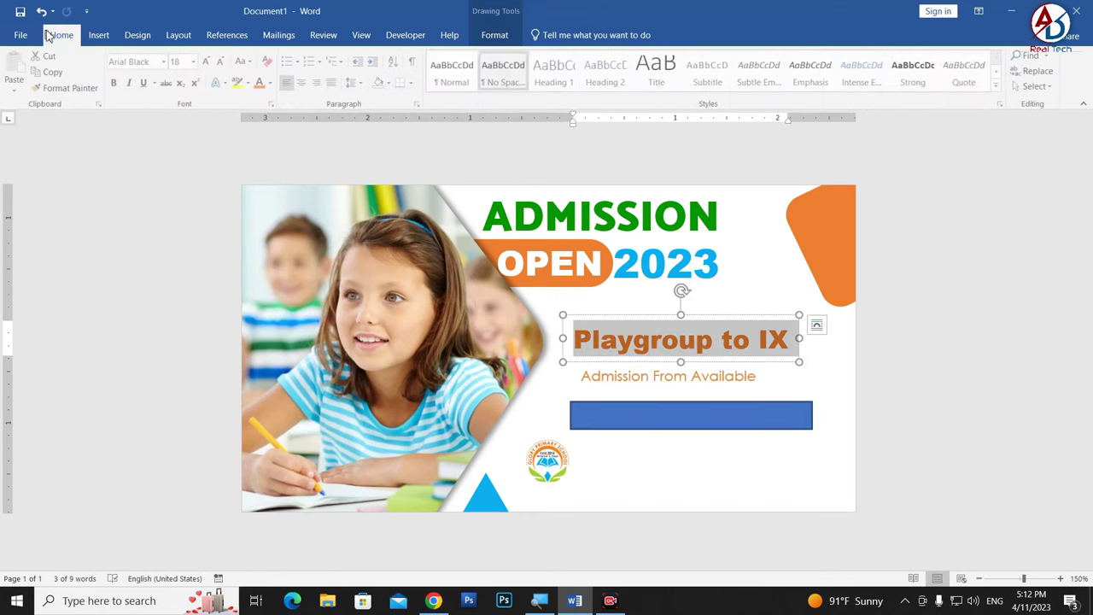
pyautogui.click(209, 62)
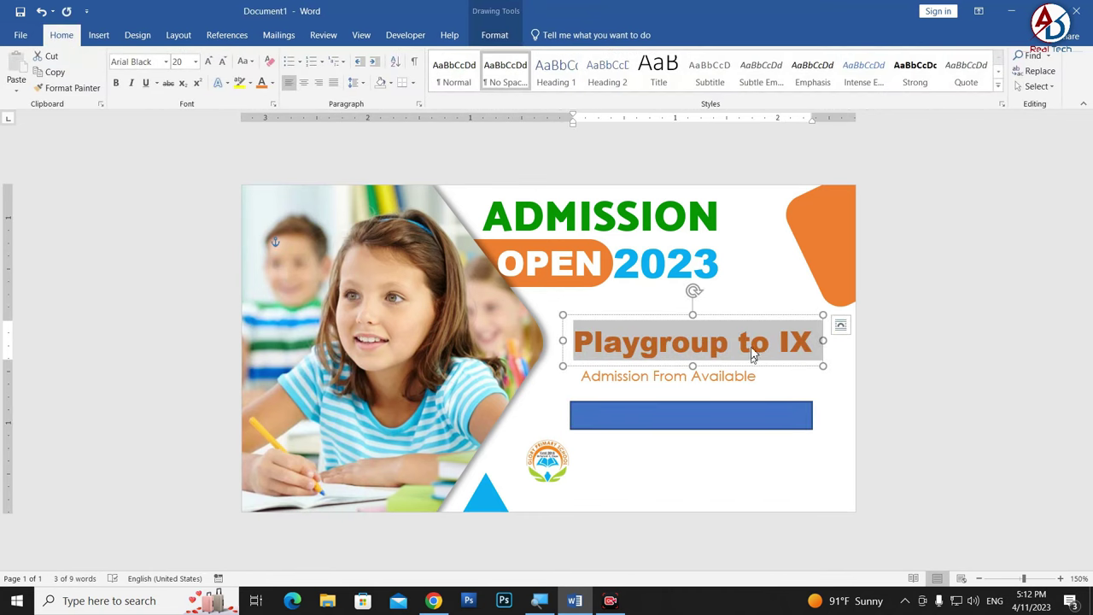
pyautogui.click(736, 320)
# Fill the bar with custom yellow RGB 255, 225, 5 and remove its outline.
pyautogui.click(708, 423)
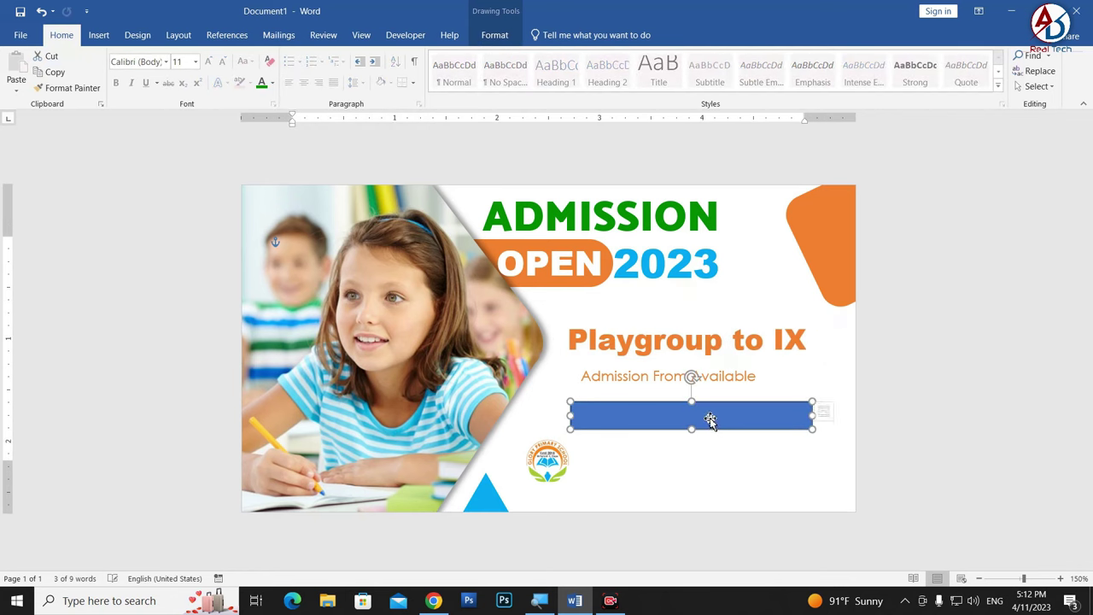
pyautogui.click(494, 35)
pyautogui.click(349, 55)
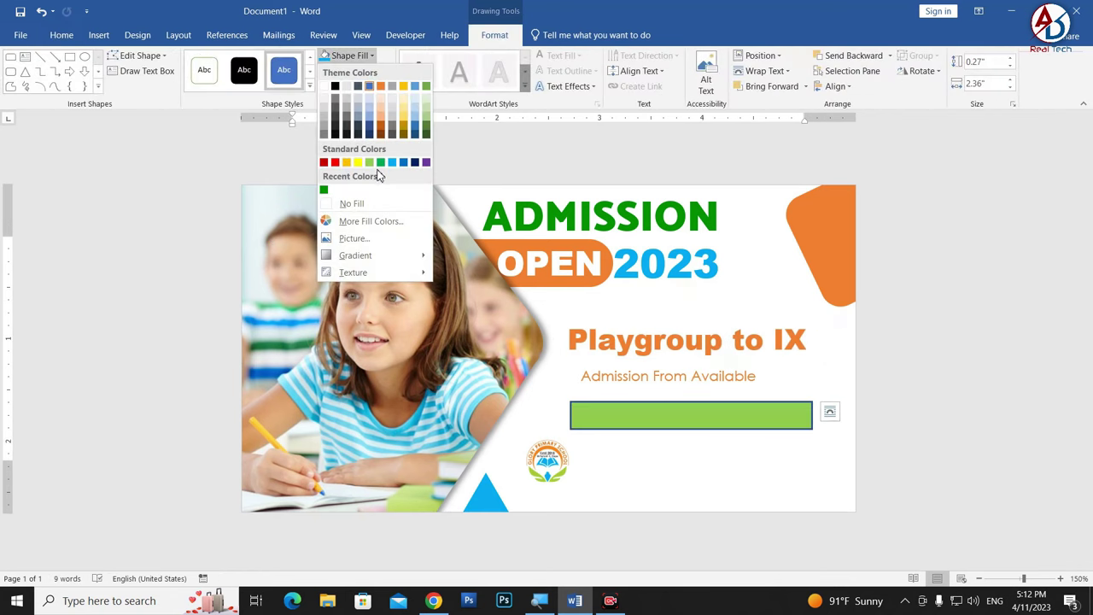
pyautogui.click(357, 162)
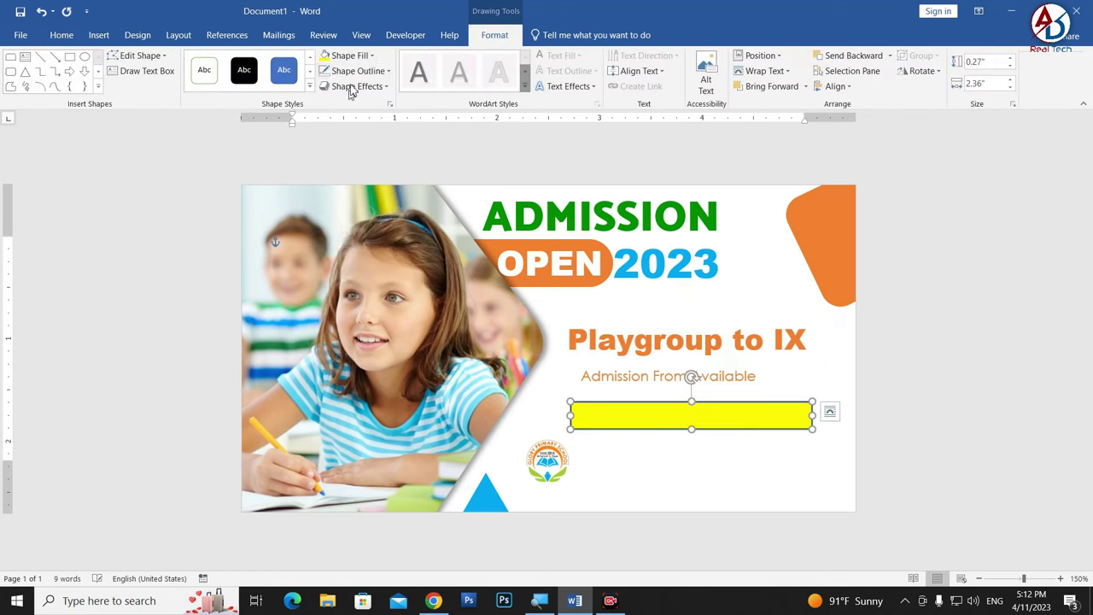
pyautogui.click(350, 56)
pyautogui.click(371, 221)
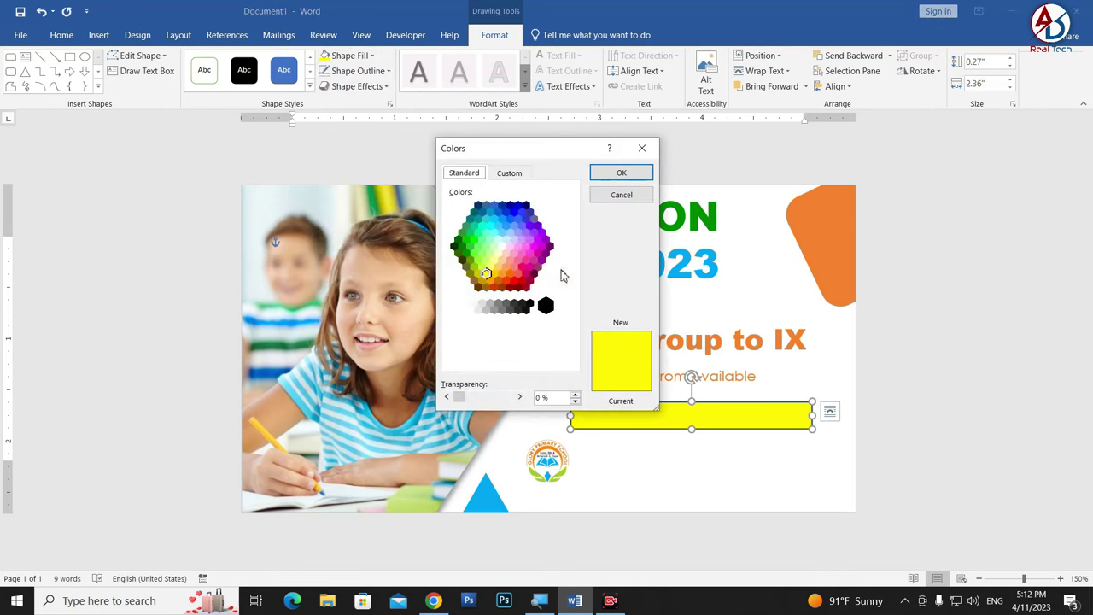
pyautogui.click(510, 174)
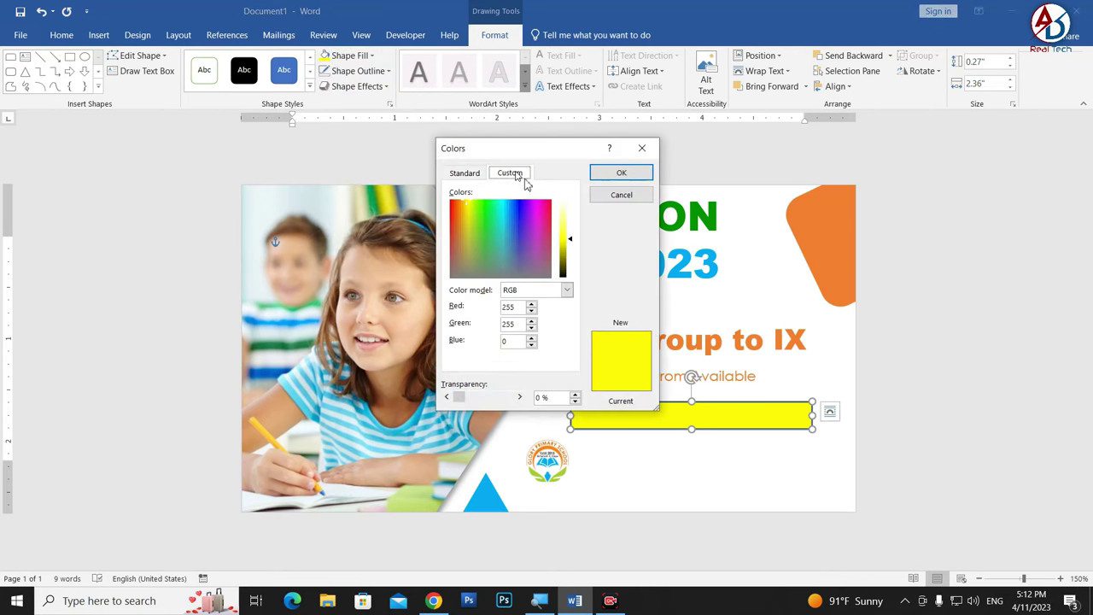
pyautogui.click(621, 173)
pyautogui.click(358, 70)
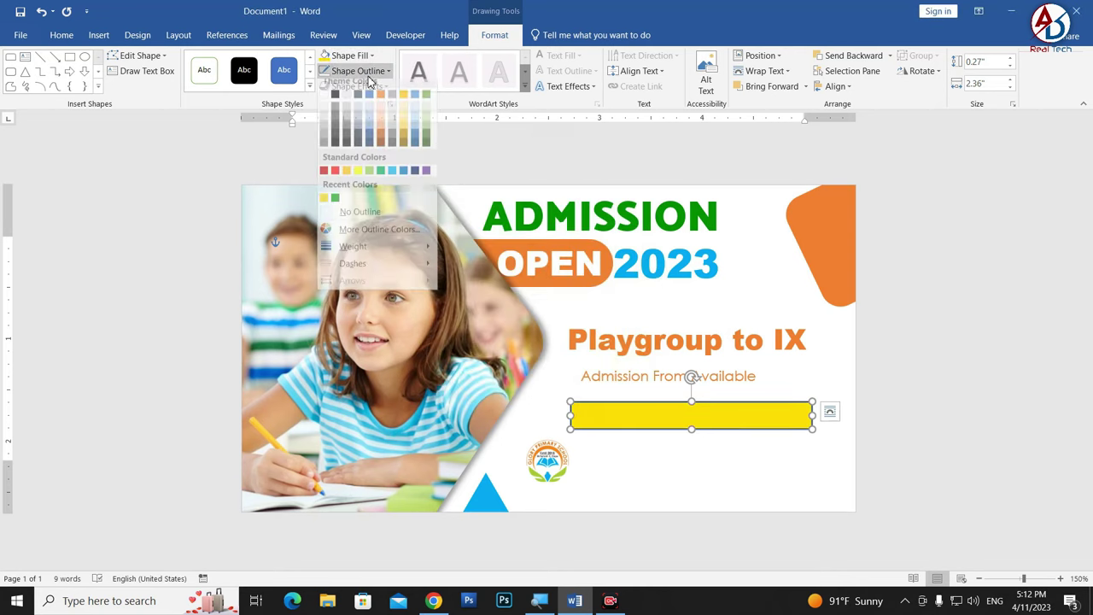
pyautogui.click(358, 216)
# Make the admission text black and centre it on the yellow bar, sent behind.
pyautogui.tripleClick(647, 376)
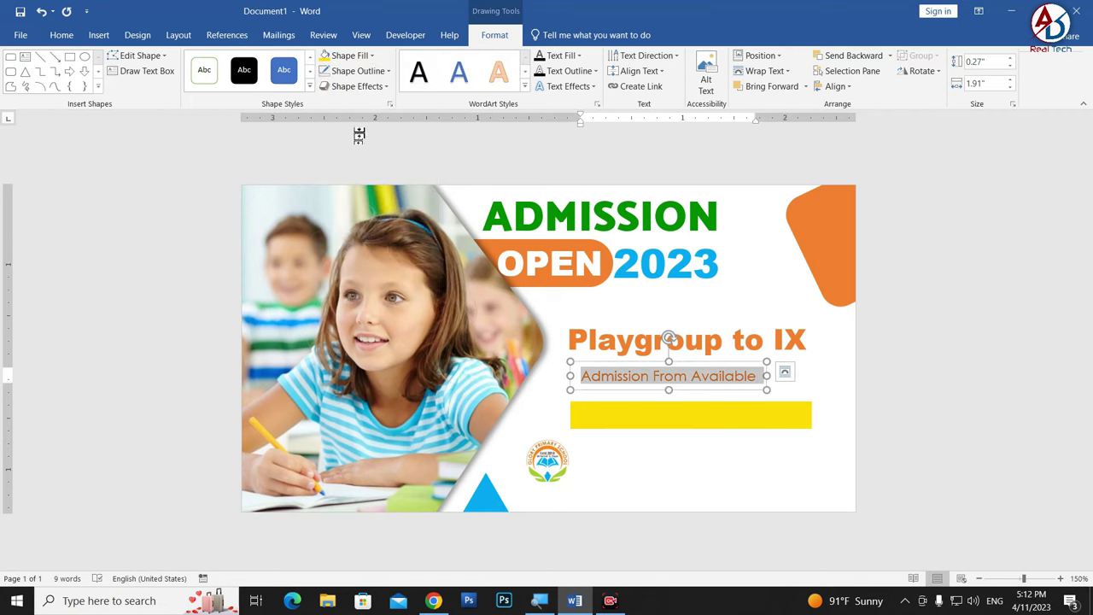
pyautogui.click(542, 71)
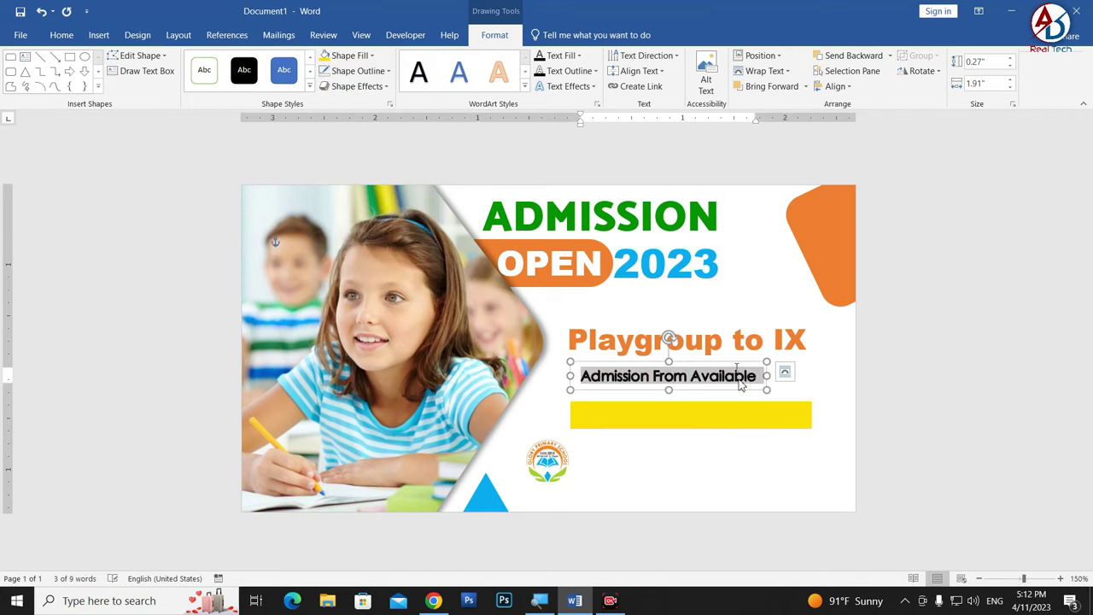
pyautogui.click(714, 424)
pyautogui.moveTo(714, 425)
pyautogui.mouseDown()
pyautogui.moveTo(698, 388)
pyautogui.moveTo(698, 376)
pyautogui.moveTo(708, 380)
pyautogui.mouseUp()
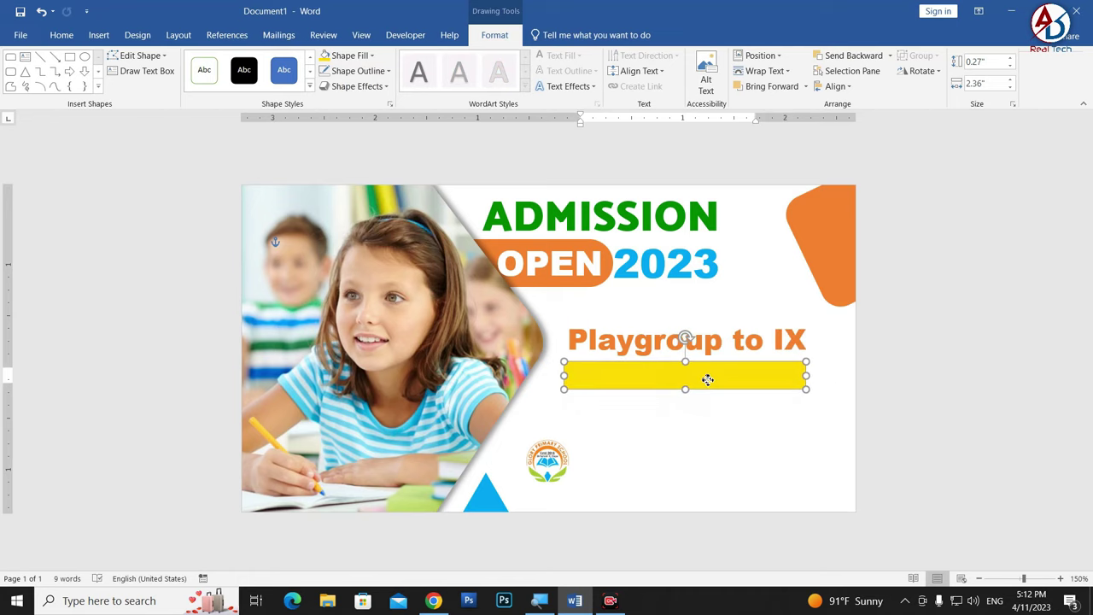
pyautogui.click(859, 56)
pyautogui.click(704, 372)
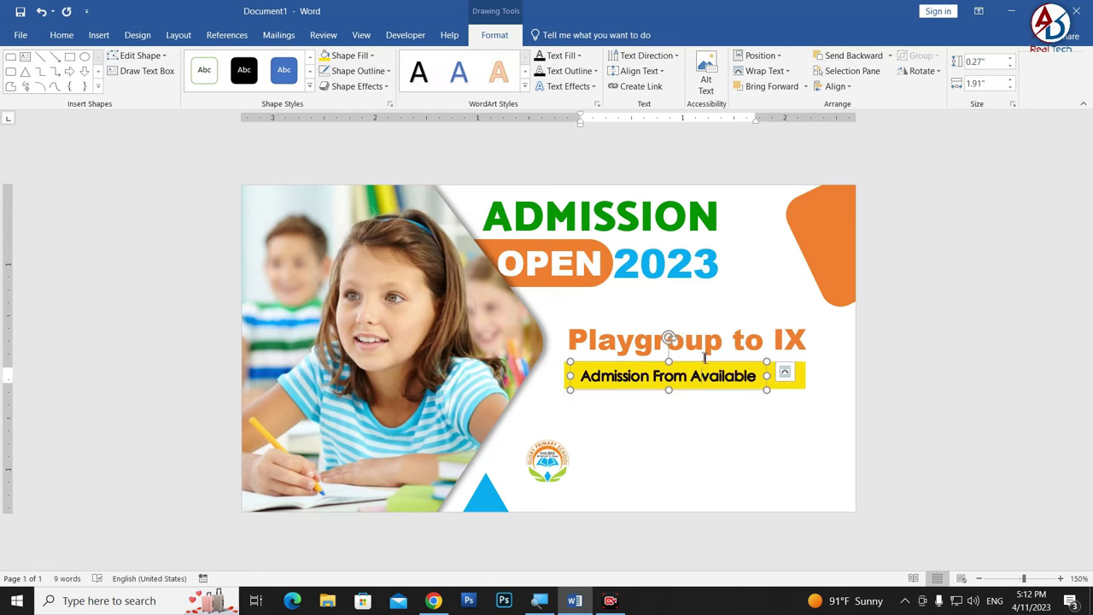
pyautogui.moveTo(714, 363); pyautogui.dragTo(731, 362)
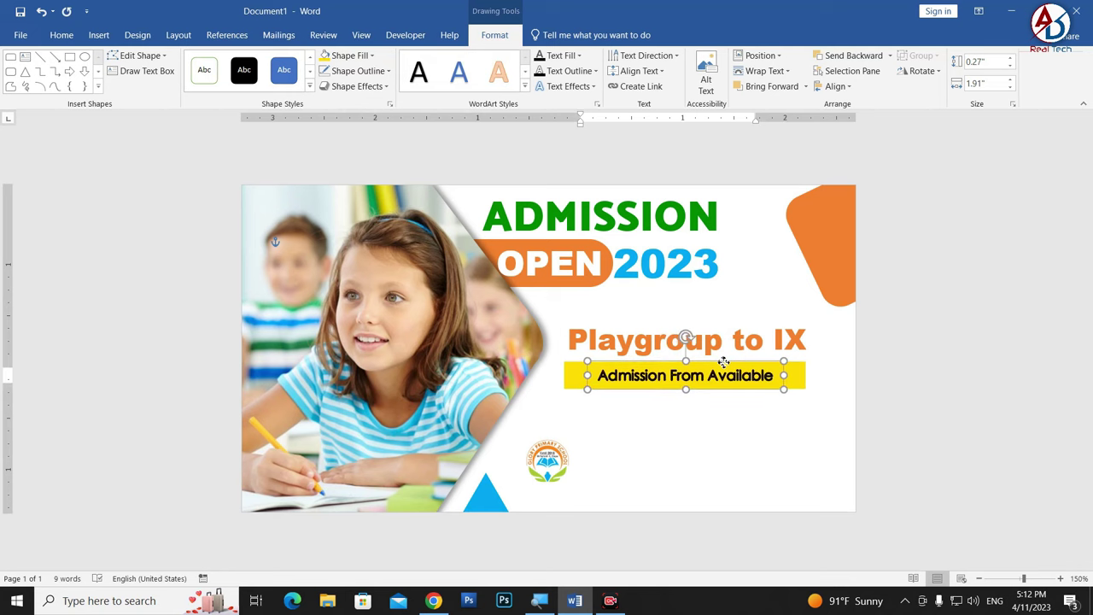
pyautogui.click(720, 449)
# Enlarge the school logo slightly so it sits just above the light-blue triangle.
pyautogui.scroll(-7, 710, 449)
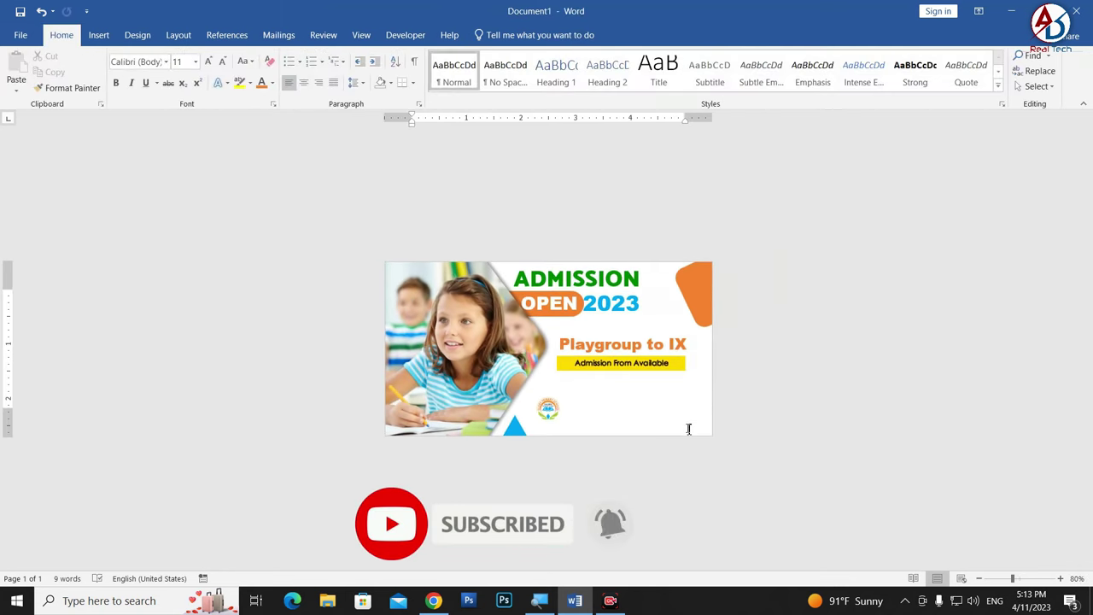
pyautogui.scroll(3, 363, 267)
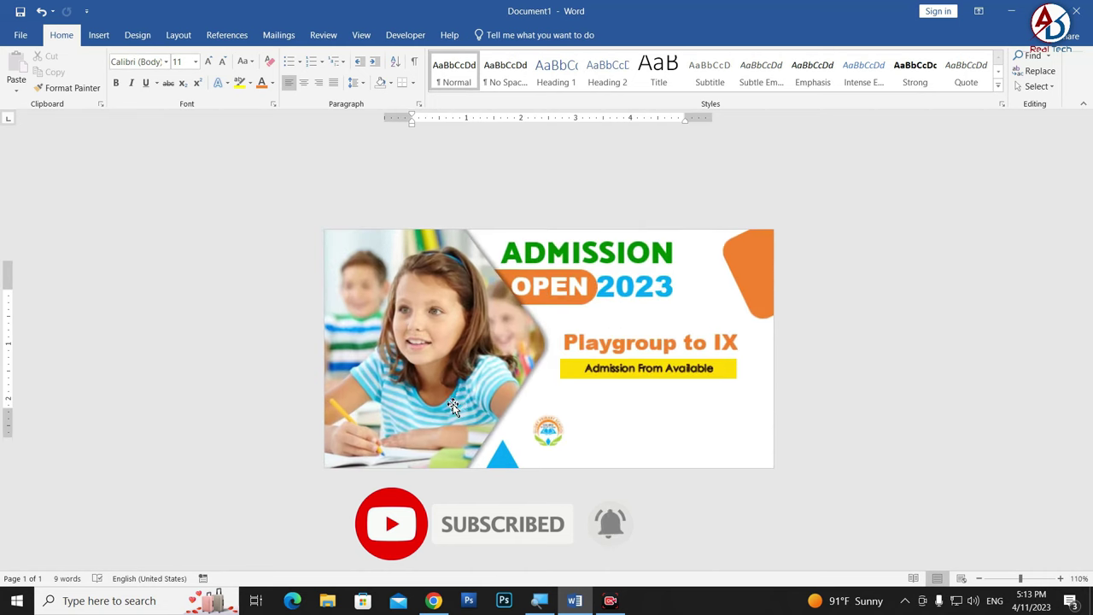
pyautogui.click(547, 432)
pyautogui.moveTo(563, 412); pyautogui.dragTo(560, 409)
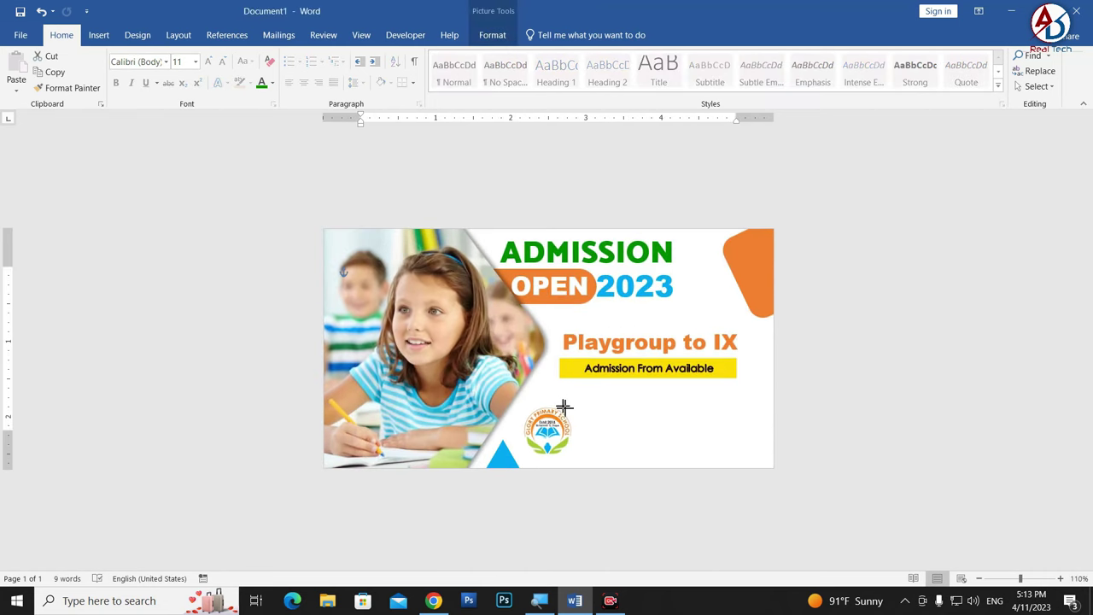
pyautogui.scroll(4, 627, 479)
pyautogui.scroll(1, 674, 473)
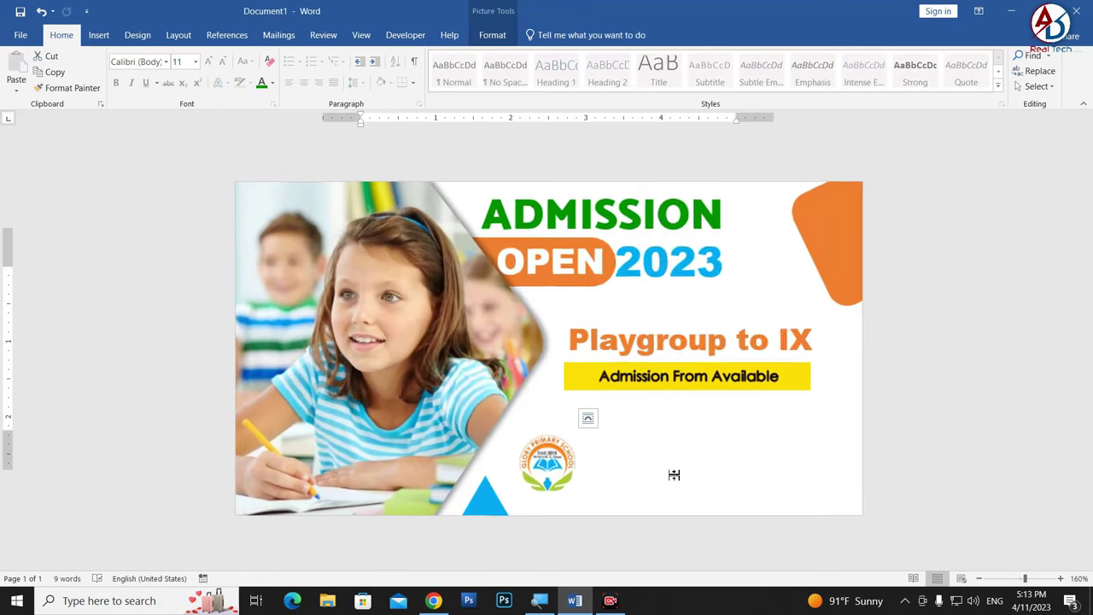
pyautogui.scroll(3, 680, 469)
pyautogui.click(759, 493)
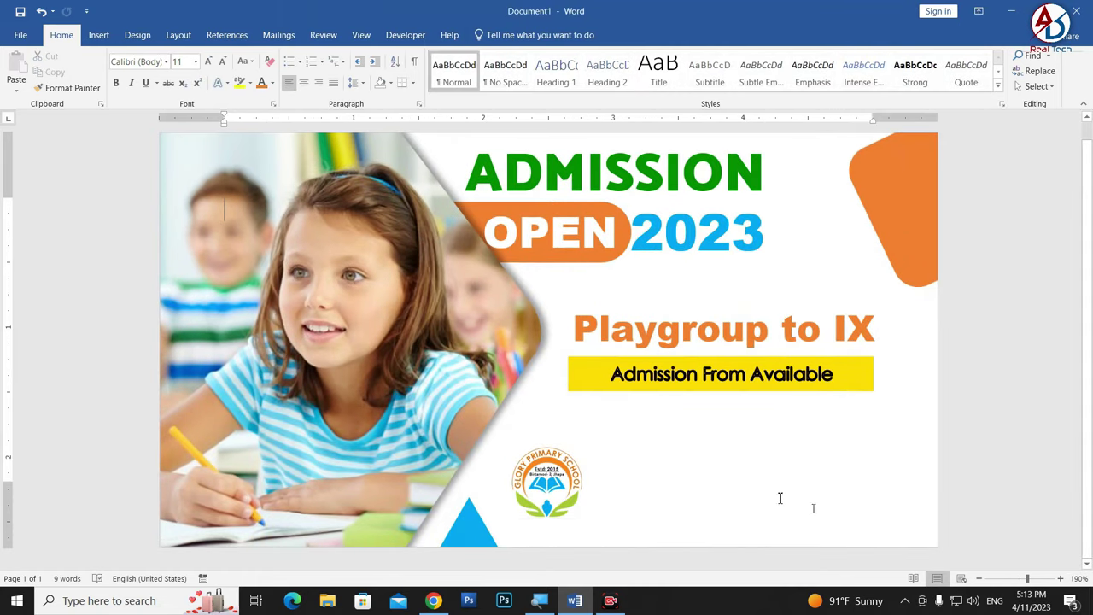
pyautogui.click(98, 35)
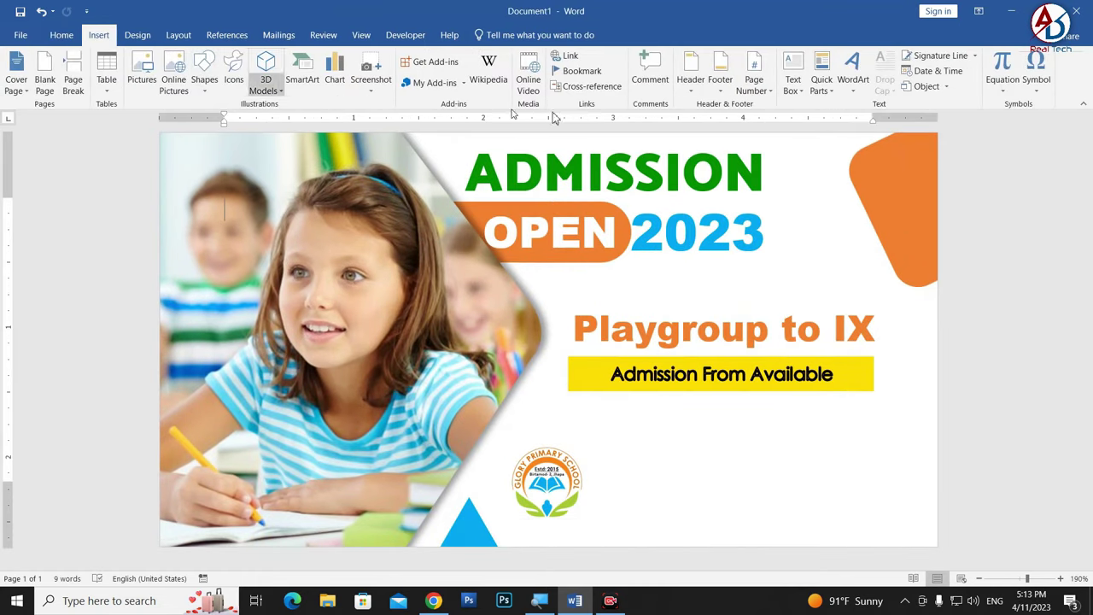
# Insert a first-style WordArt box with No Spacing beside the logo and type 'GLORY PRIMARY SCHOOL'.
pyautogui.click(853, 78)
pyautogui.click(856, 117)
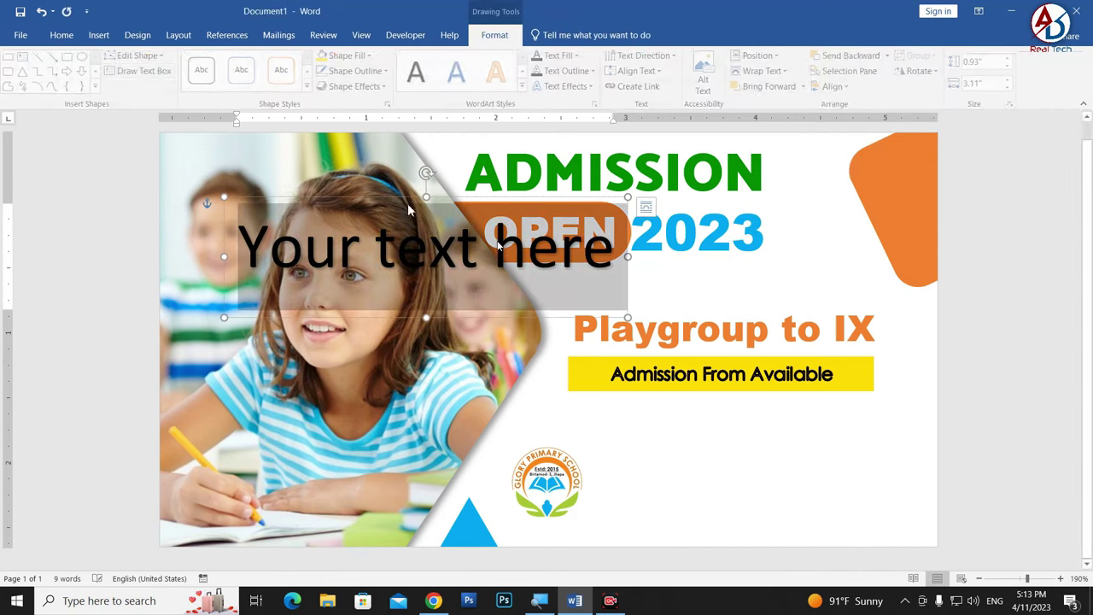
pyautogui.click(61, 35)
pyautogui.click(505, 72)
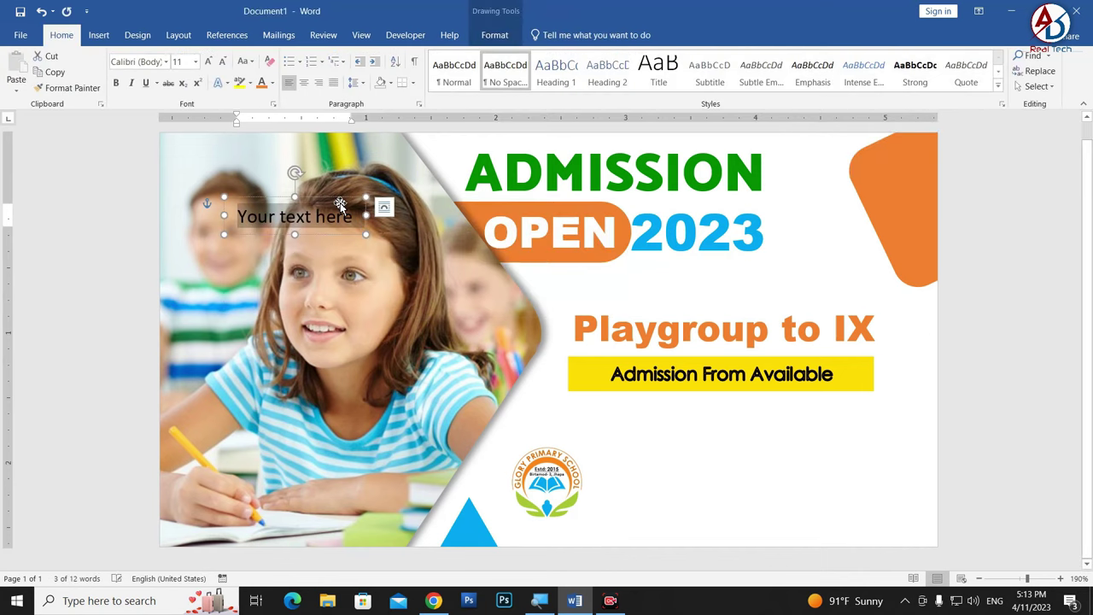
pyautogui.moveTo(387, 247); pyautogui.dragTo(744, 503)
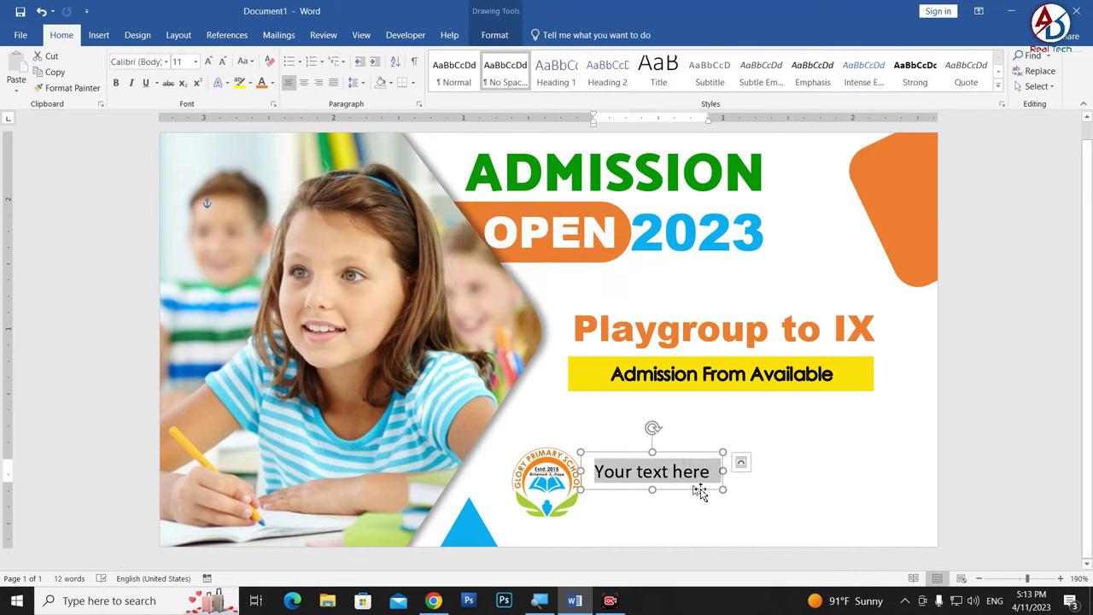
pyautogui.write('GLORY PRIMARY SCHOOL')
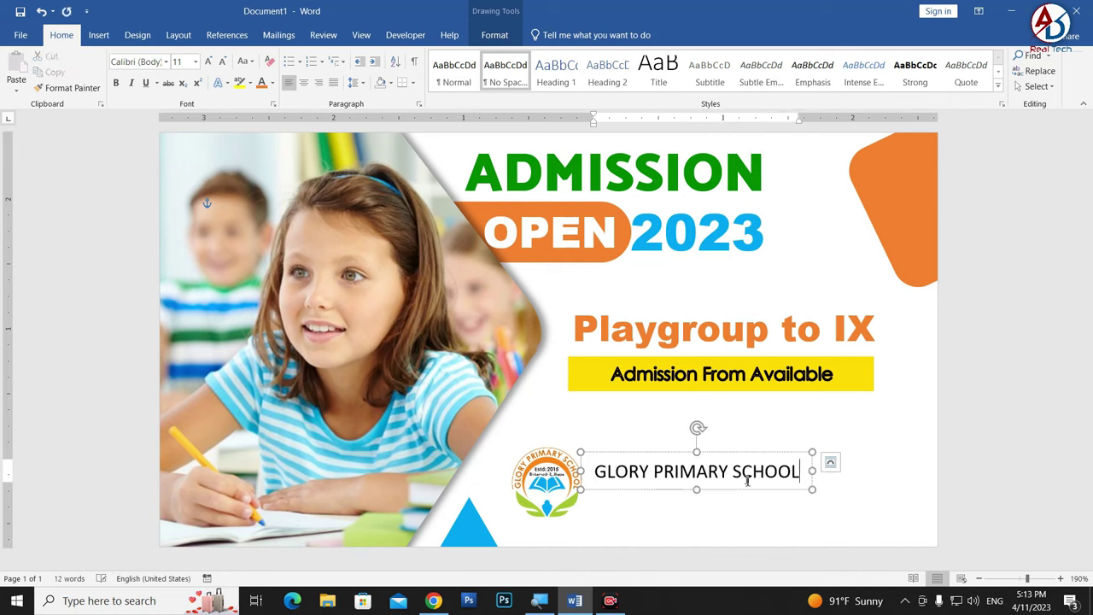
# Set the school name in Bahnschrift Condensed at 20 pt and nudge it slightly upward.
pyautogui.hotkey('ctrl', 'a')
pyautogui.click(165, 61)
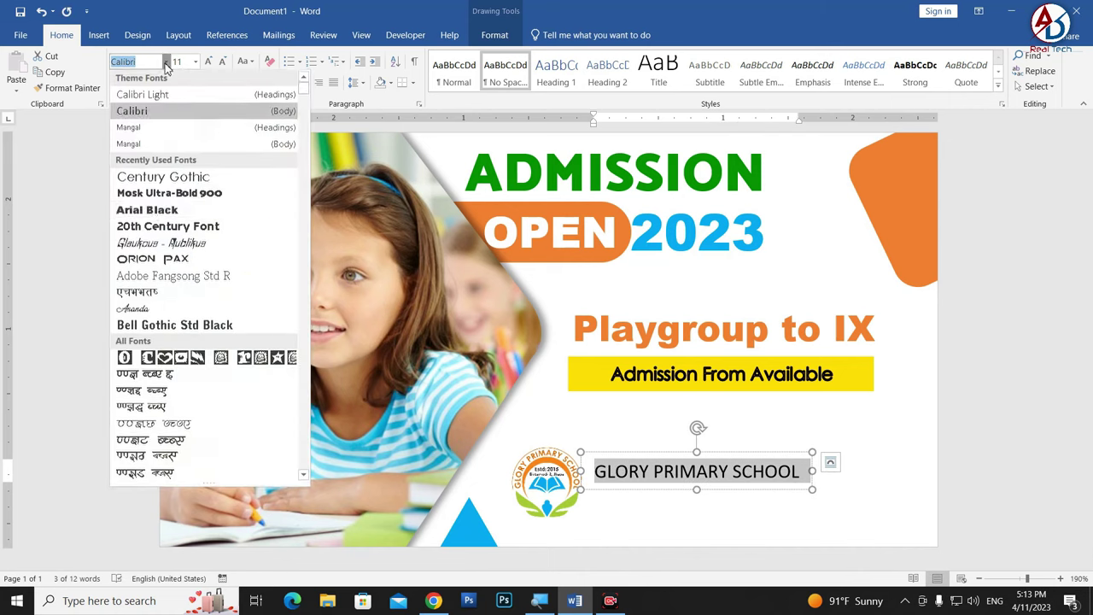
pyautogui.click(152, 210)
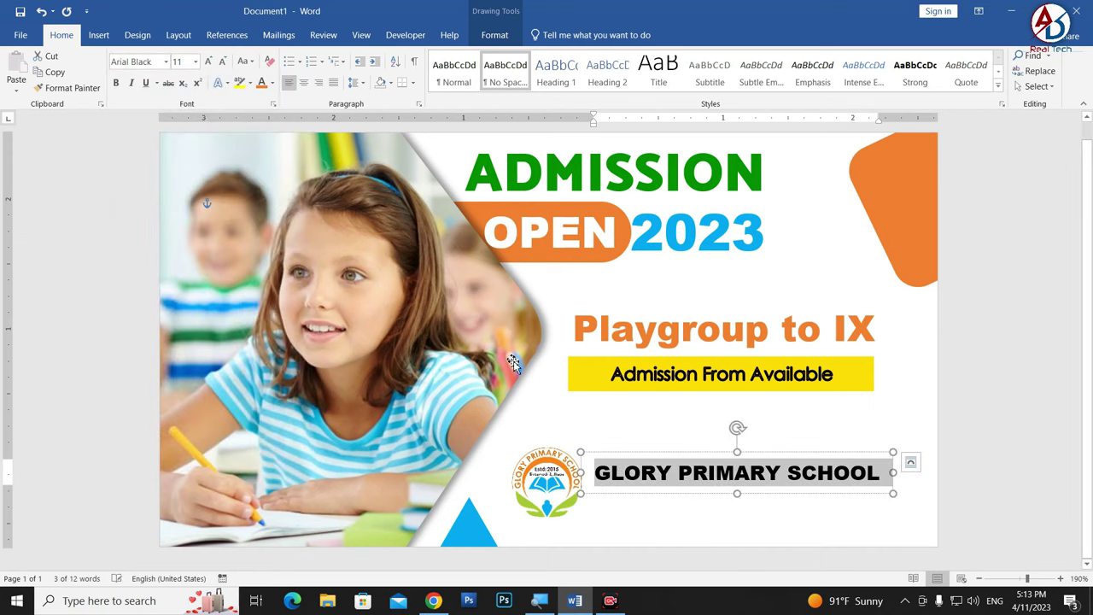
pyautogui.click(166, 61)
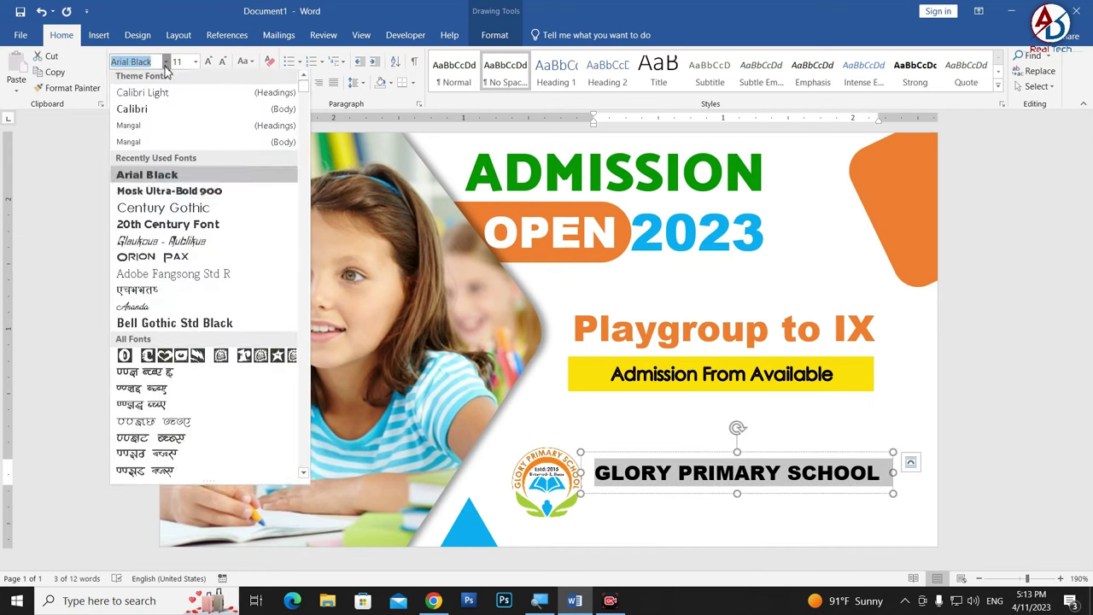
pyautogui.scroll(-5, 190, 249)
pyautogui.scroll(-5, 190, 248)
pyautogui.scroll(-5, 185, 300)
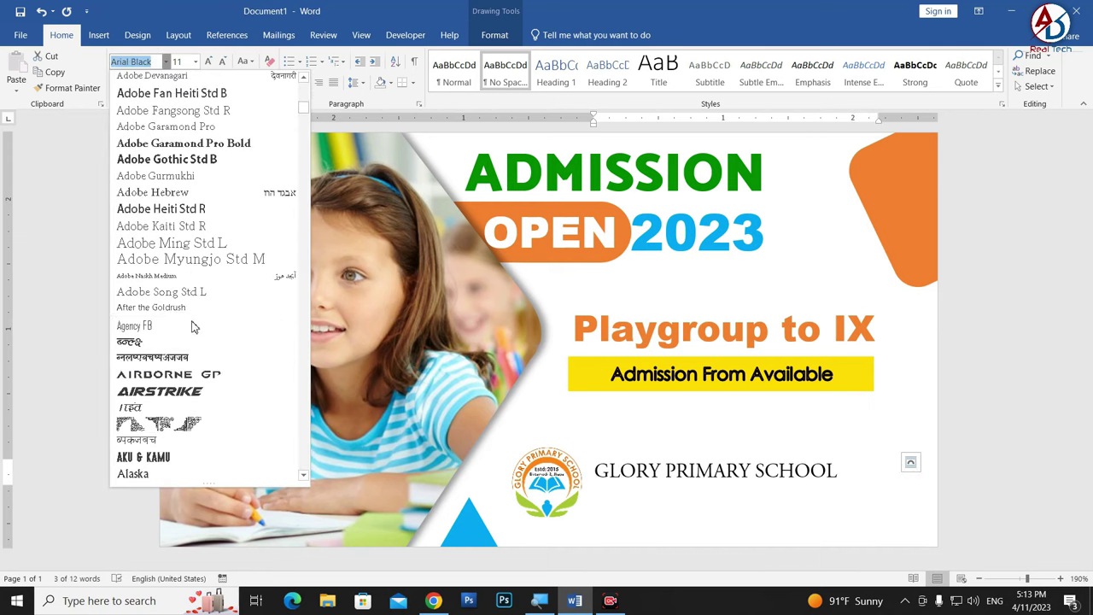
pyautogui.scroll(-5, 193, 327)
pyautogui.scroll(-3, 188, 312)
pyautogui.scroll(-5, 183, 372)
pyautogui.scroll(-5, 184, 359)
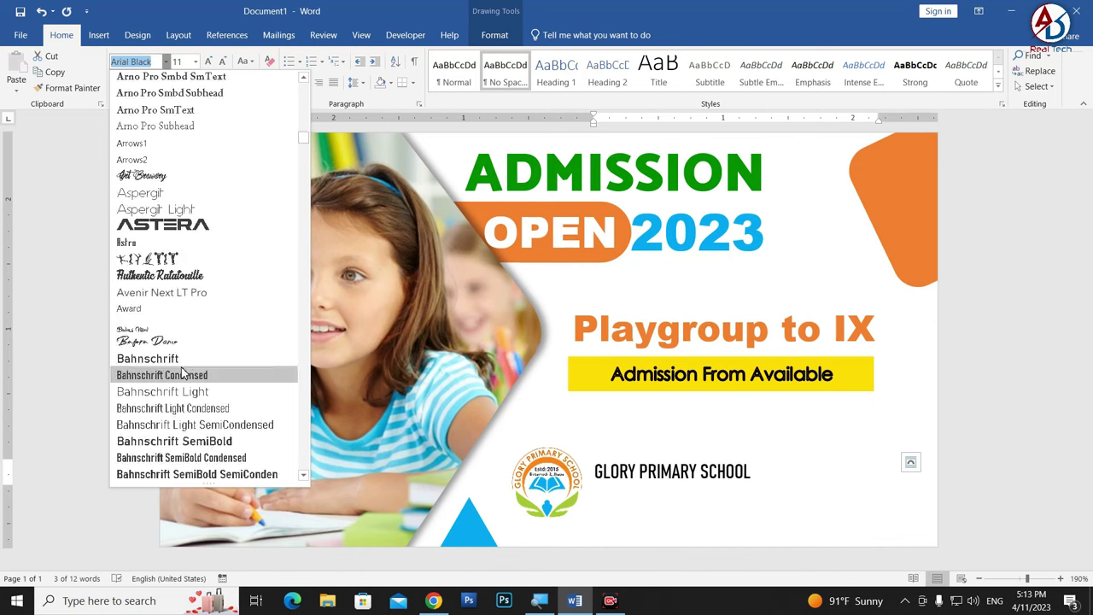
pyautogui.scroll(-3, 184, 342)
pyautogui.scroll(2, 183, 258)
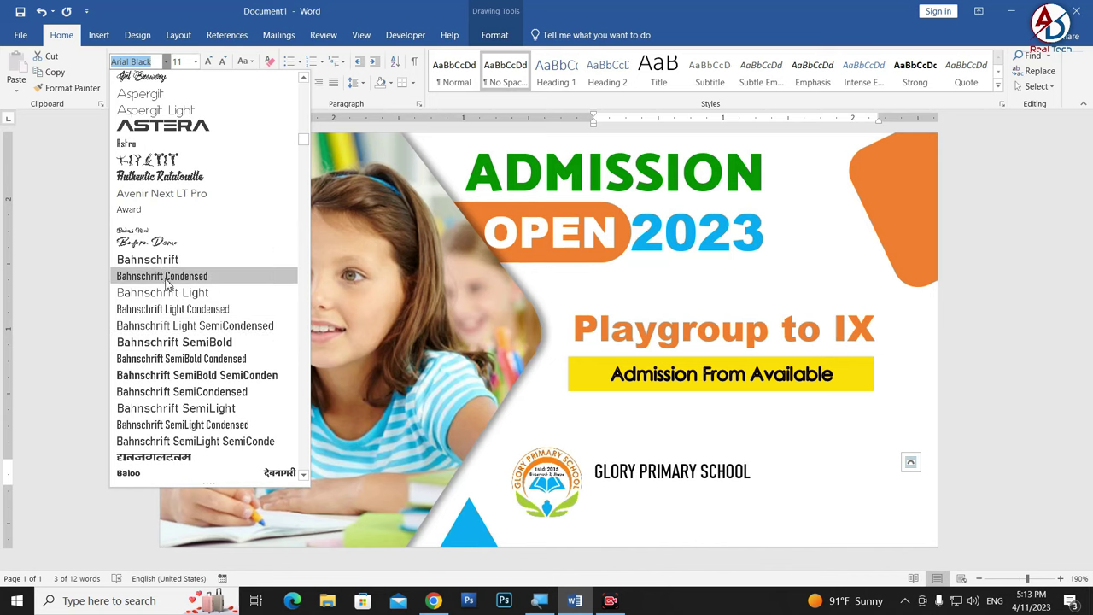
pyautogui.click(163, 276)
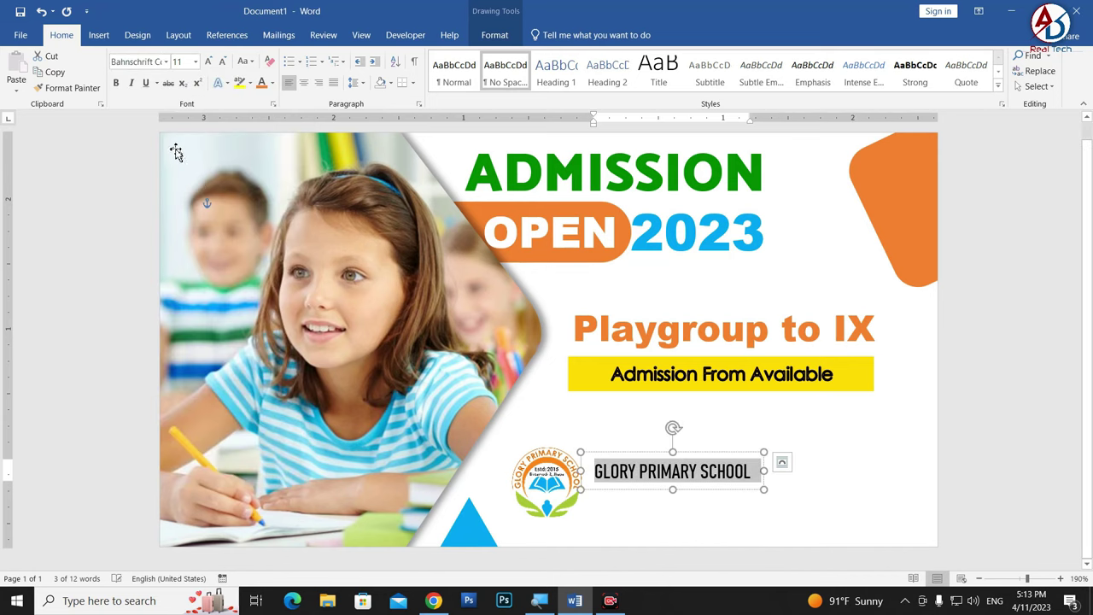
pyautogui.click(208, 63)
pyautogui.click(207, 63)
pyautogui.click(207, 63)
pyautogui.click(208, 63)
pyautogui.click(207, 63)
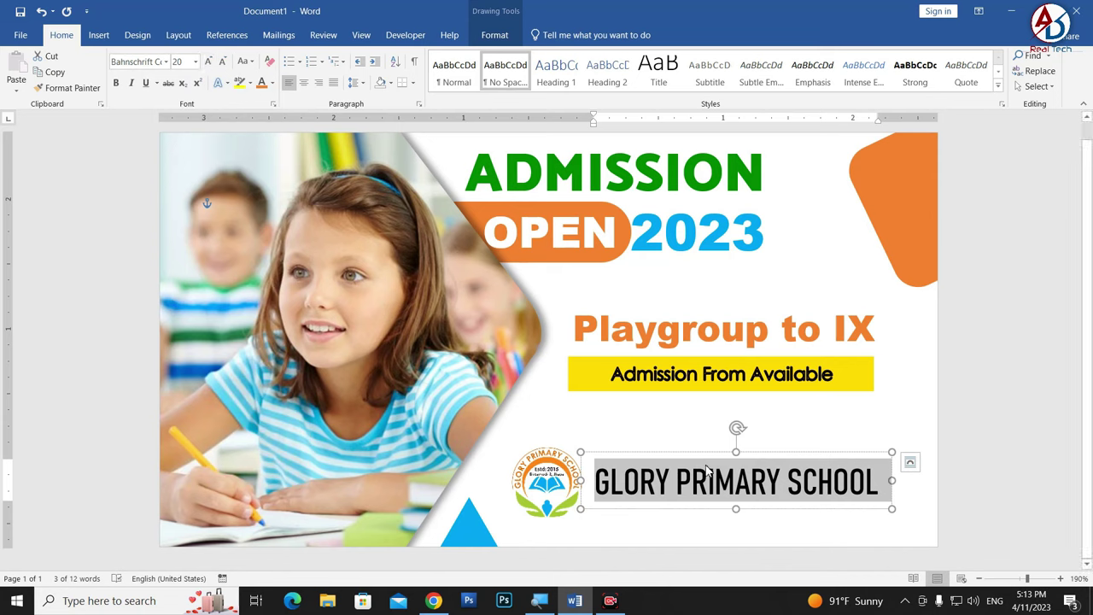
pyautogui.moveTo(698, 456); pyautogui.dragTo(698, 440)
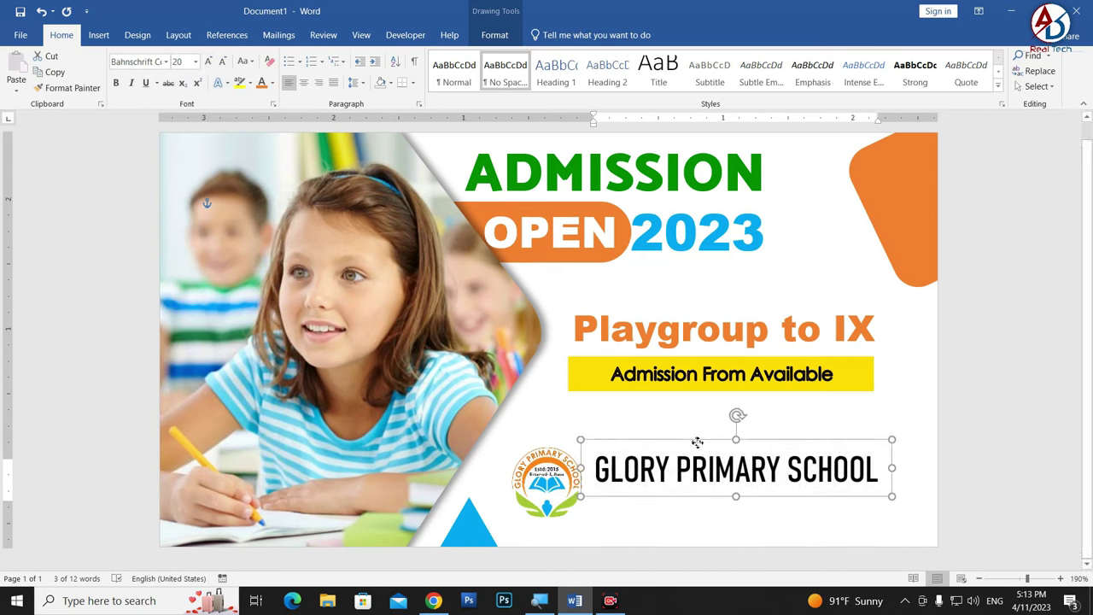
# Colour the GLORY PRIMARY SCHOOL text orange and fine-tune its position.
pyautogui.click(495, 35)
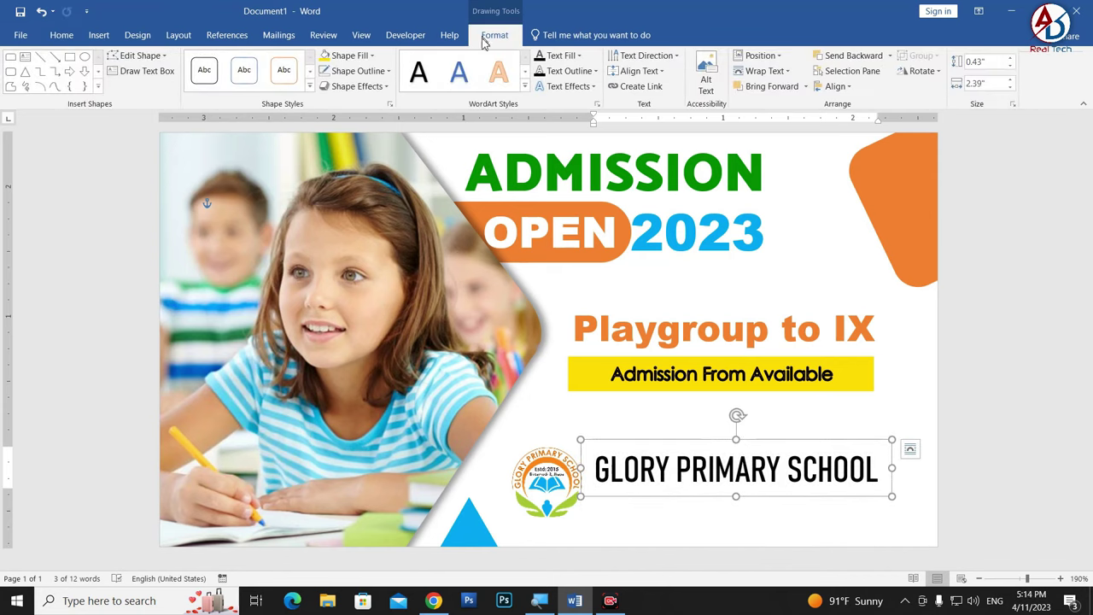
pyautogui.click(578, 56)
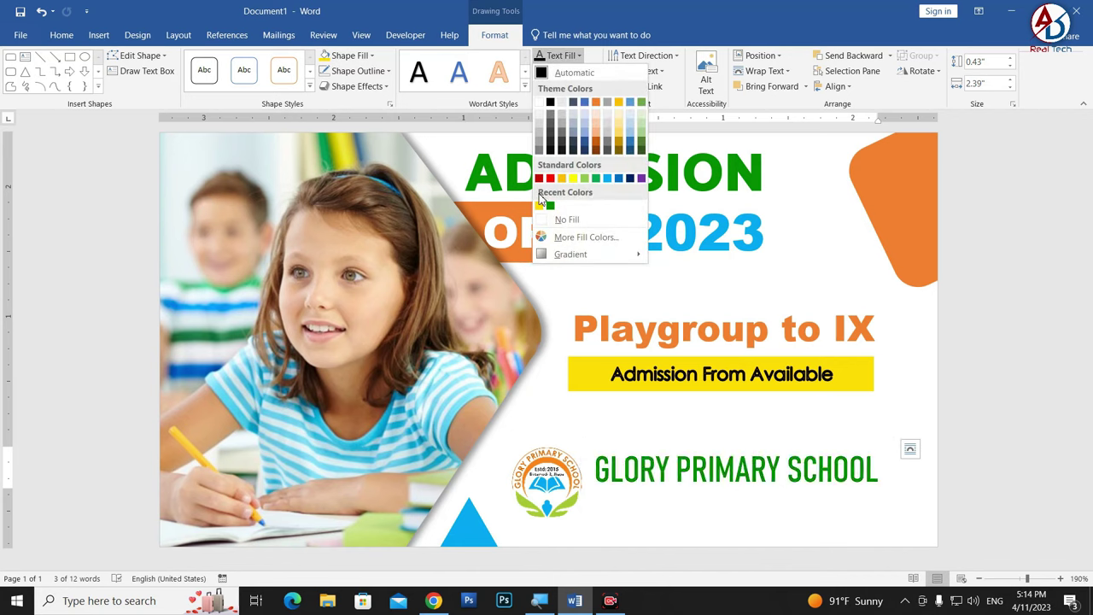
pyautogui.click(596, 102)
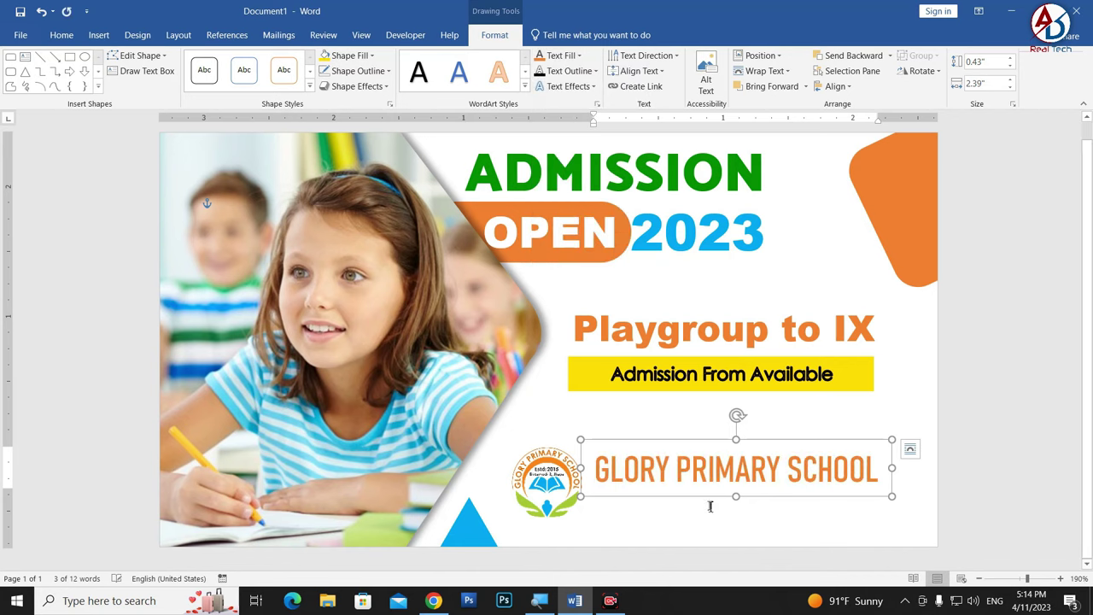
pyautogui.moveTo(758, 441); pyautogui.dragTo(766, 482)
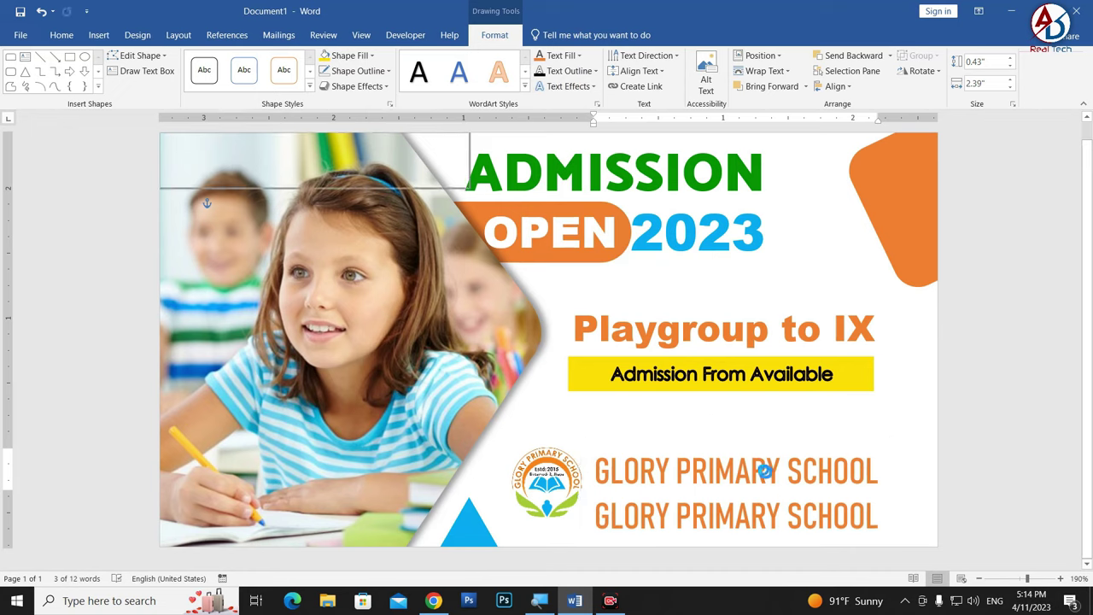
# Turn the duplicated box into the black address line ending 'Estd: 2015', one size larger, under the name.
pyautogui.tripleClick(742, 516)
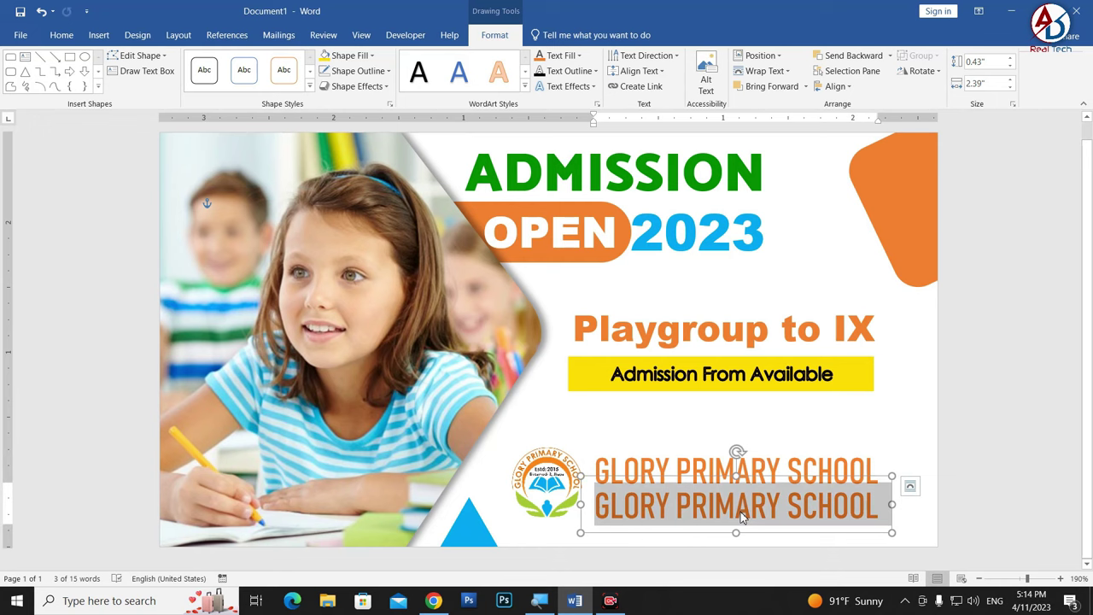
pyautogui.write('Birtamode-2, Jhapa, Nepal')
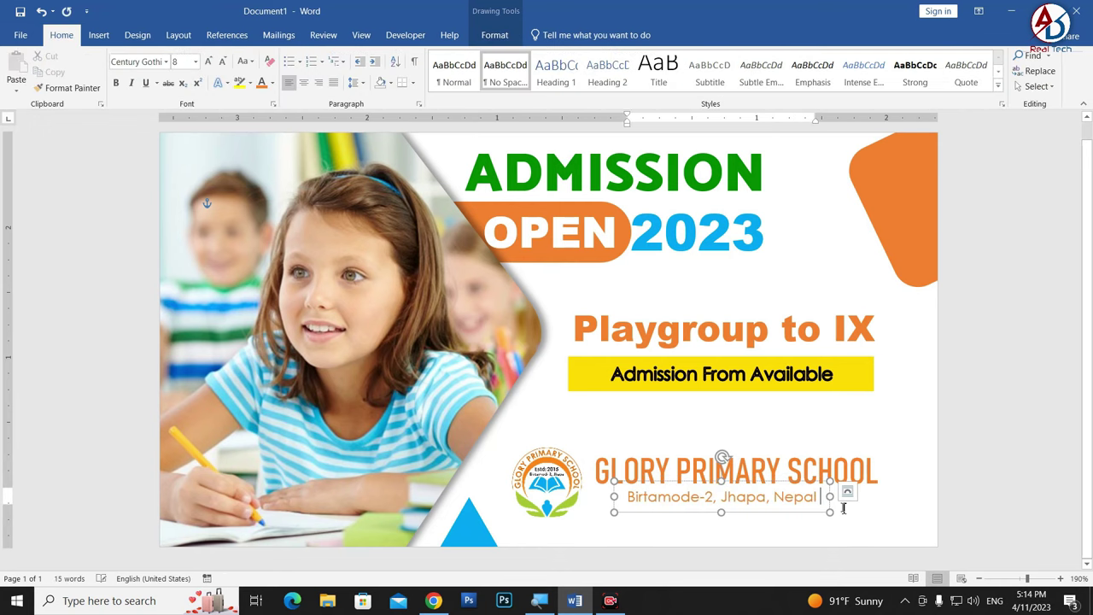
pyautogui.write('Estd')
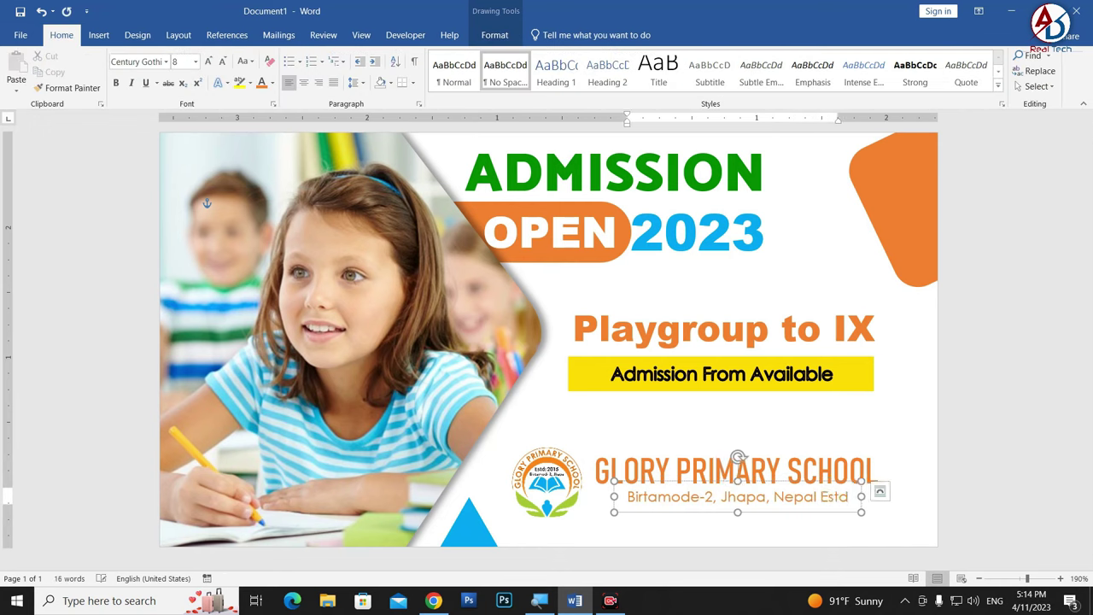
pyautogui.write(': ')
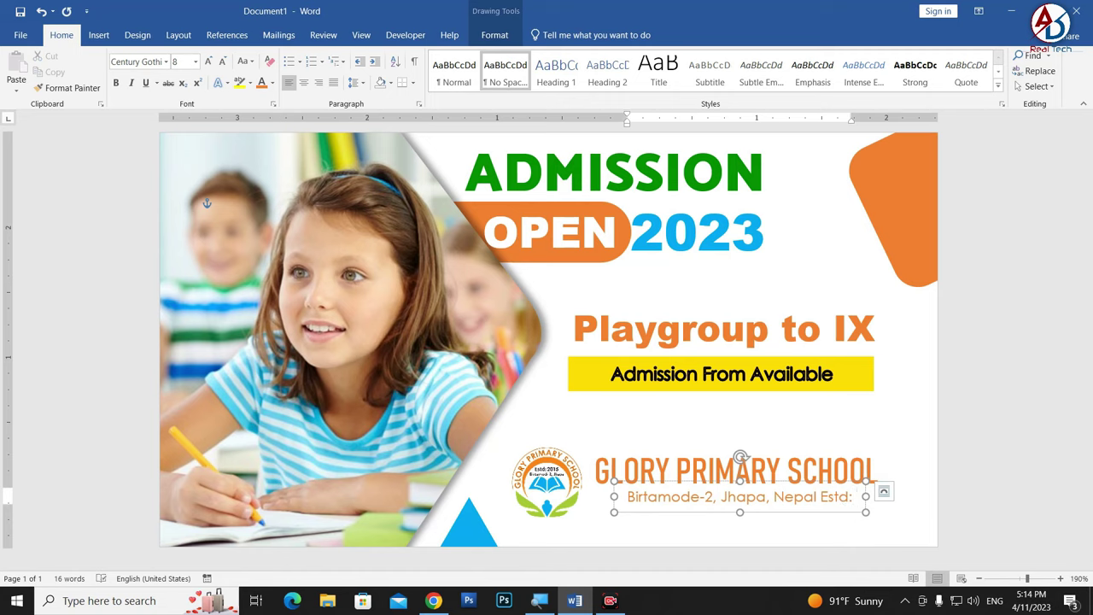
pyautogui.write('2015')
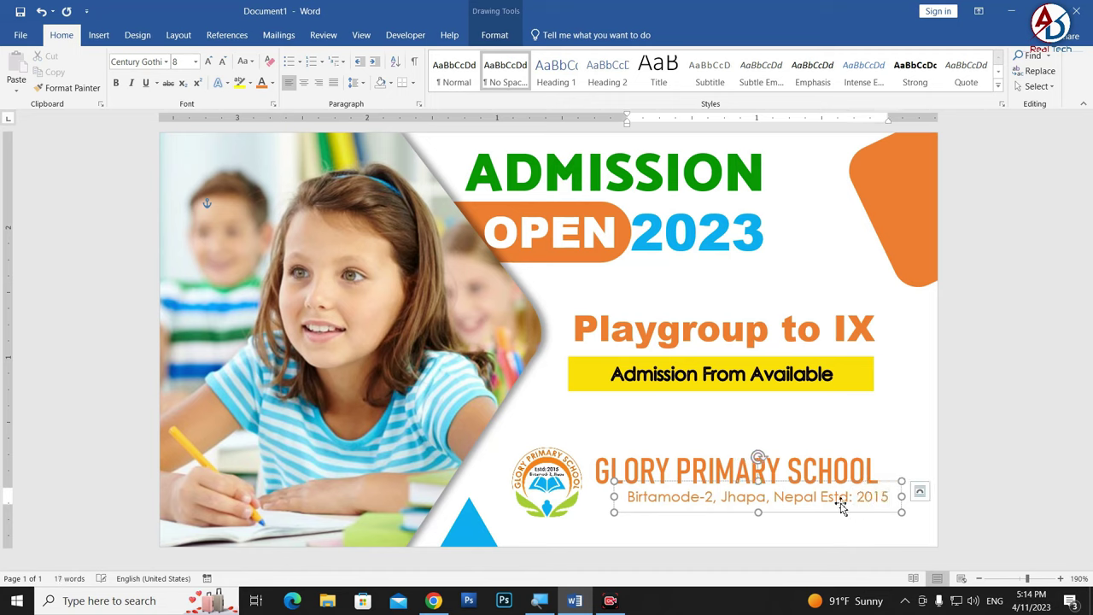
pyautogui.tripleClick(750, 497)
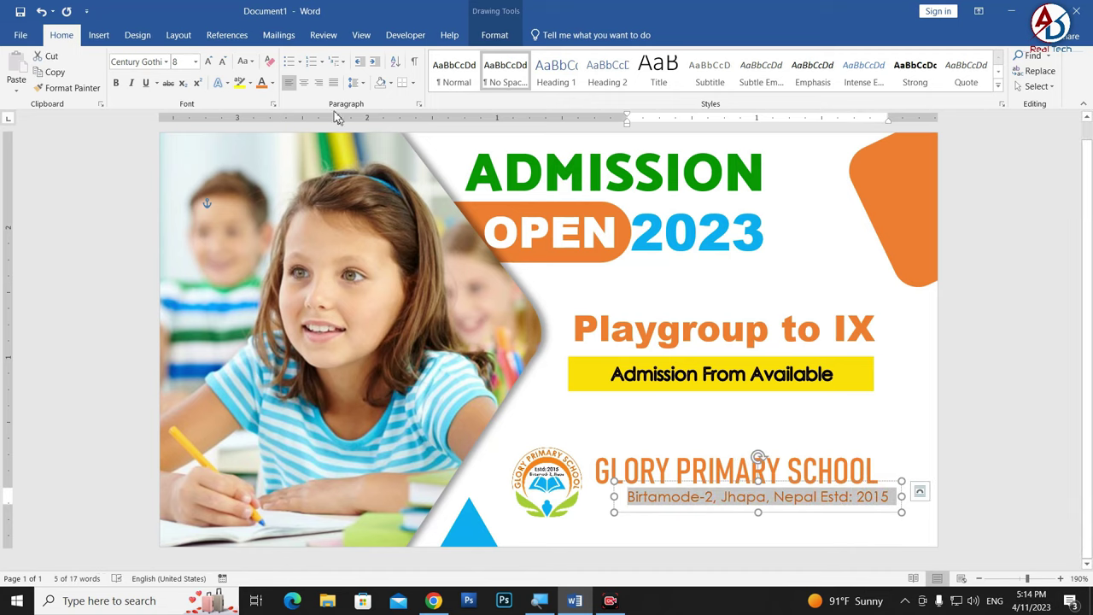
pyautogui.click(272, 83)
pyautogui.click(273, 125)
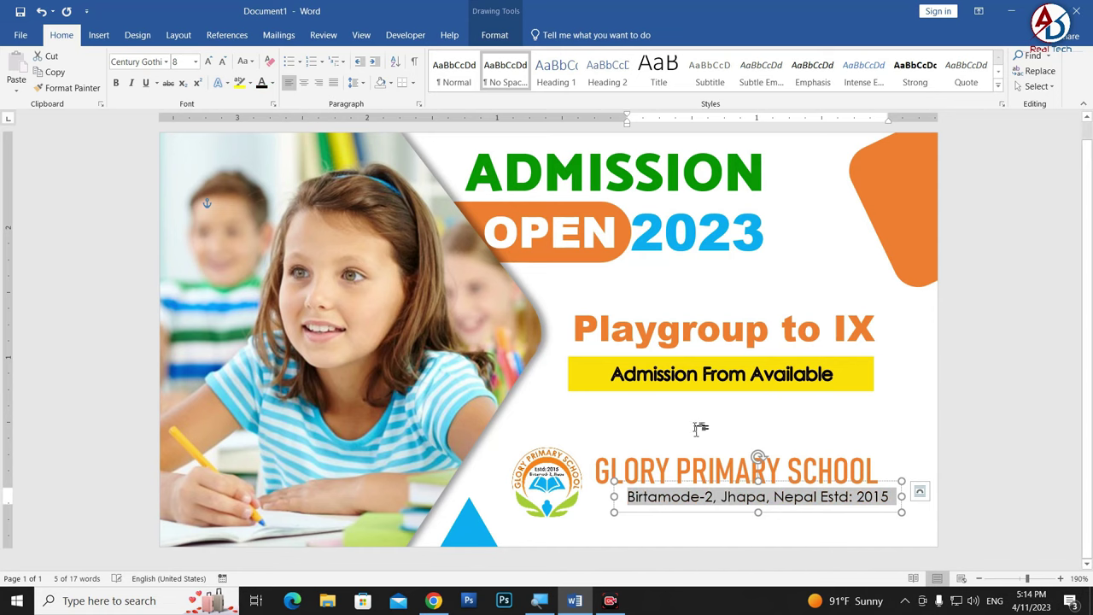
pyautogui.moveTo(682, 518); pyautogui.dragTo(658, 513)
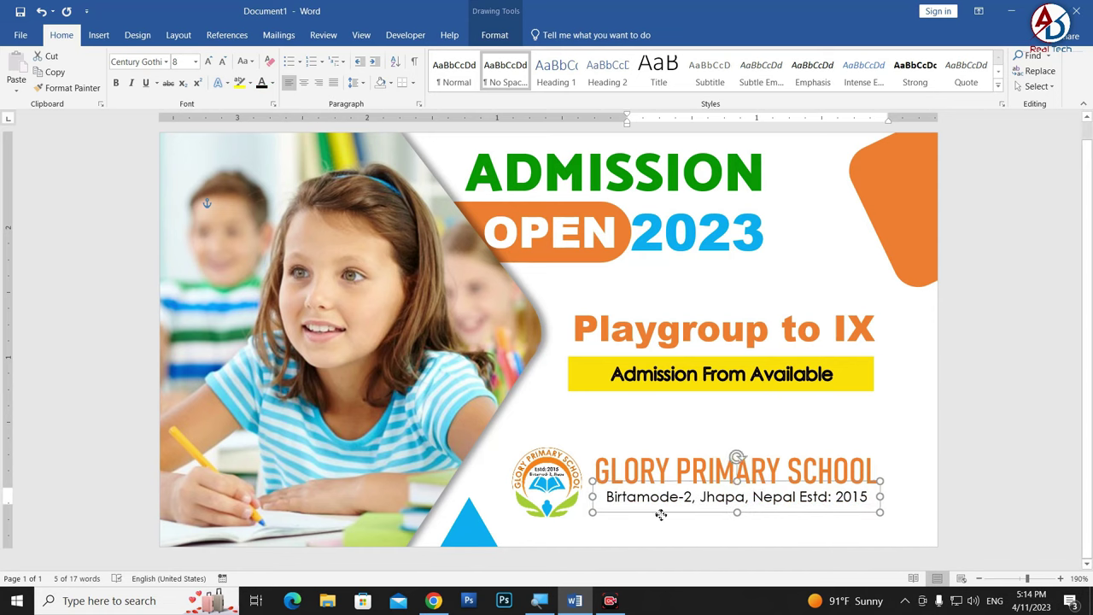
pyautogui.click(208, 63)
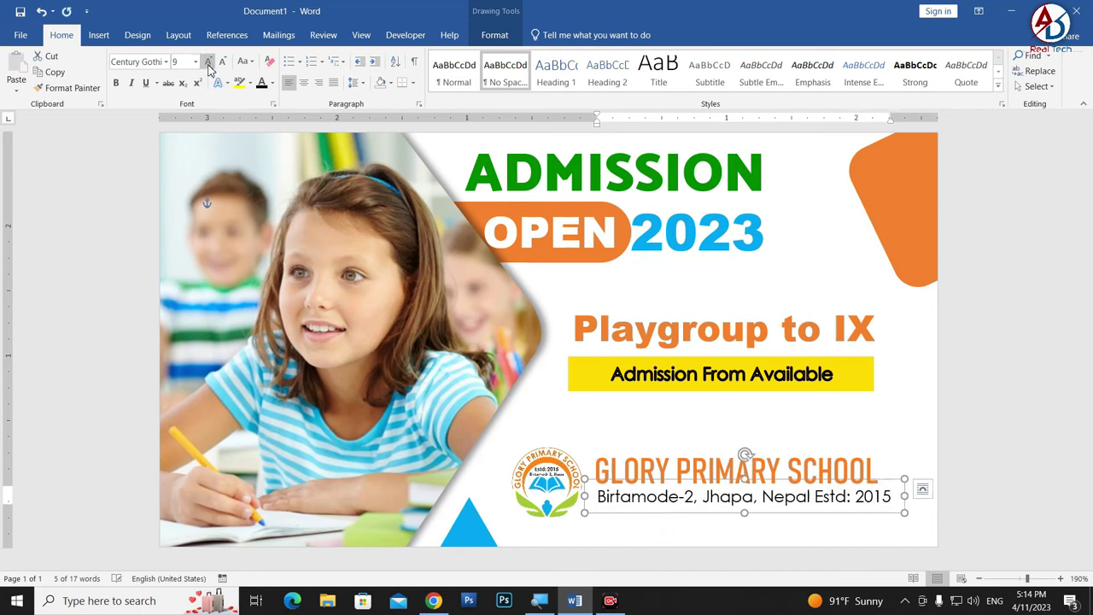
# Resize the school name to 22 pt and nudge the address box slightly down.
pyautogui.tripleClick(784, 468)
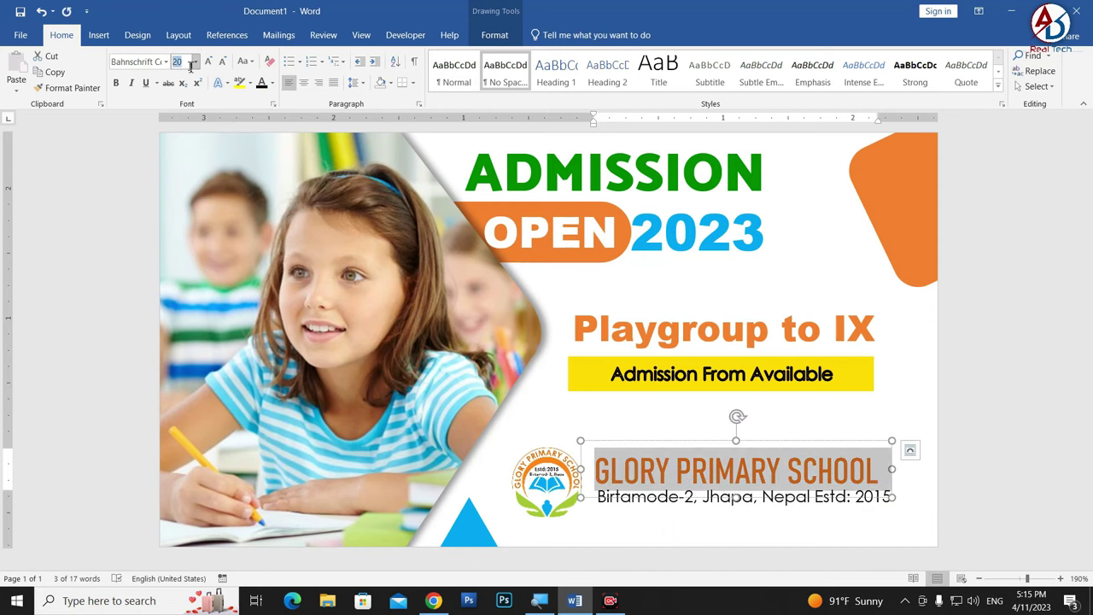
pyautogui.press('Return')
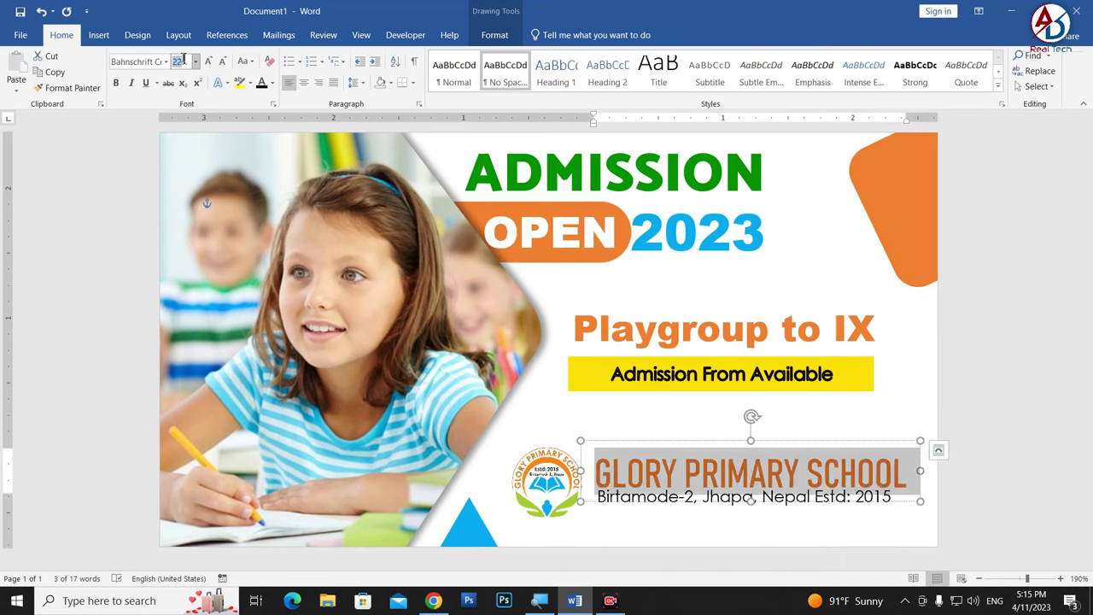
pyautogui.write('1')
pyautogui.press('Return')
pyautogui.click(735, 510)
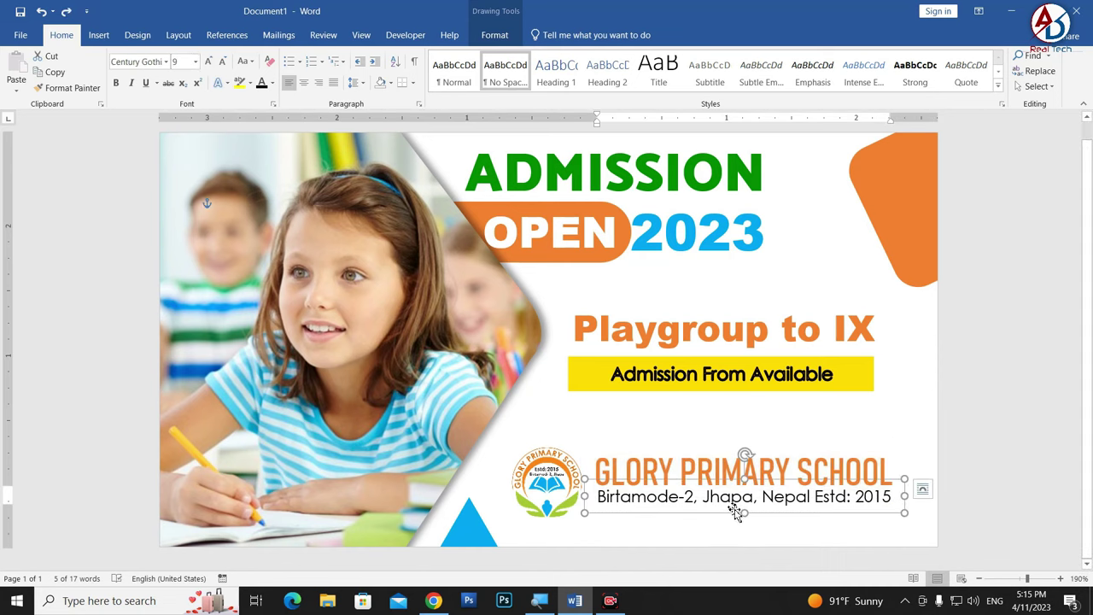
pyautogui.moveTo(733, 518); pyautogui.dragTo(731, 515)
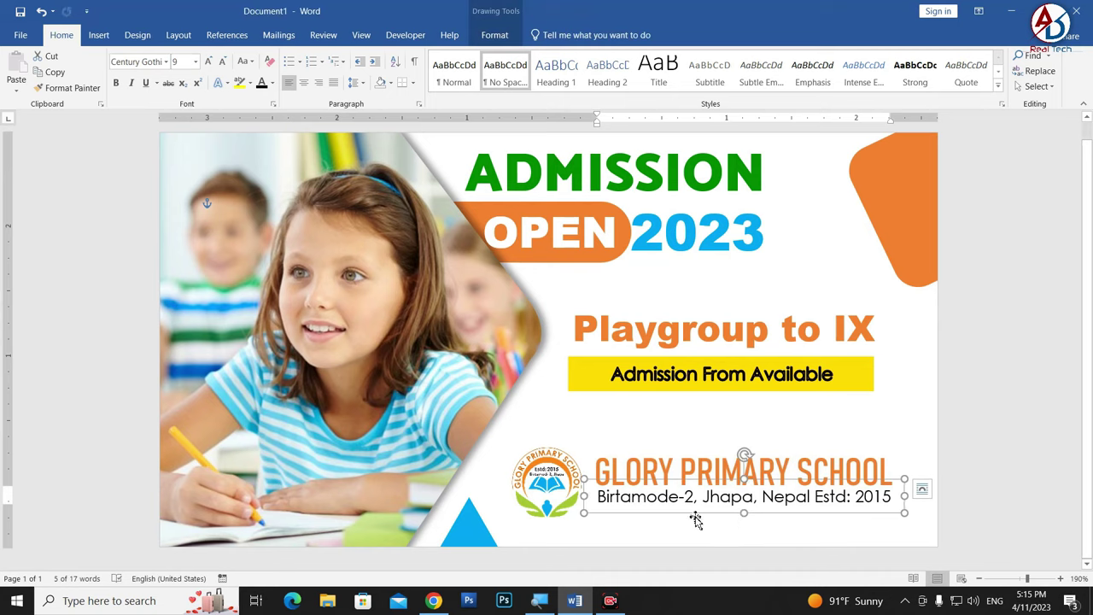
pyautogui.hotkey('ctrl', 'Down')
pyautogui.hotkey('ctrl', 'Down')
# Shrink the school logo slightly and shift it a little up and right next to the name.
pyautogui.click(707, 550)
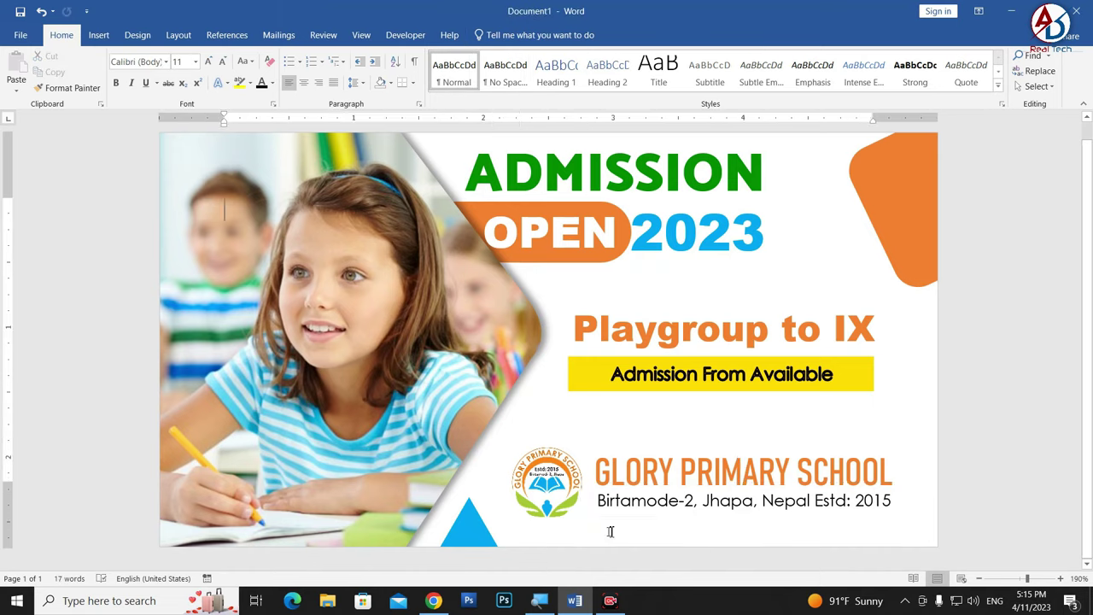
pyautogui.scroll(-5, 607, 527)
pyautogui.scroll(-2, 617, 522)
pyautogui.scroll(8, 615, 520)
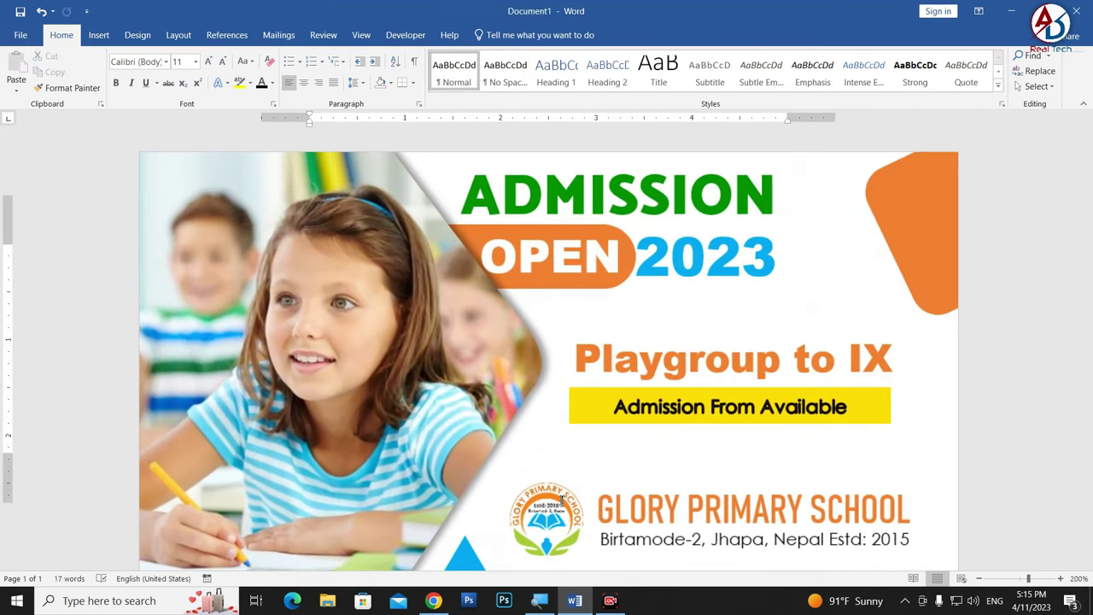
pyautogui.click(569, 499)
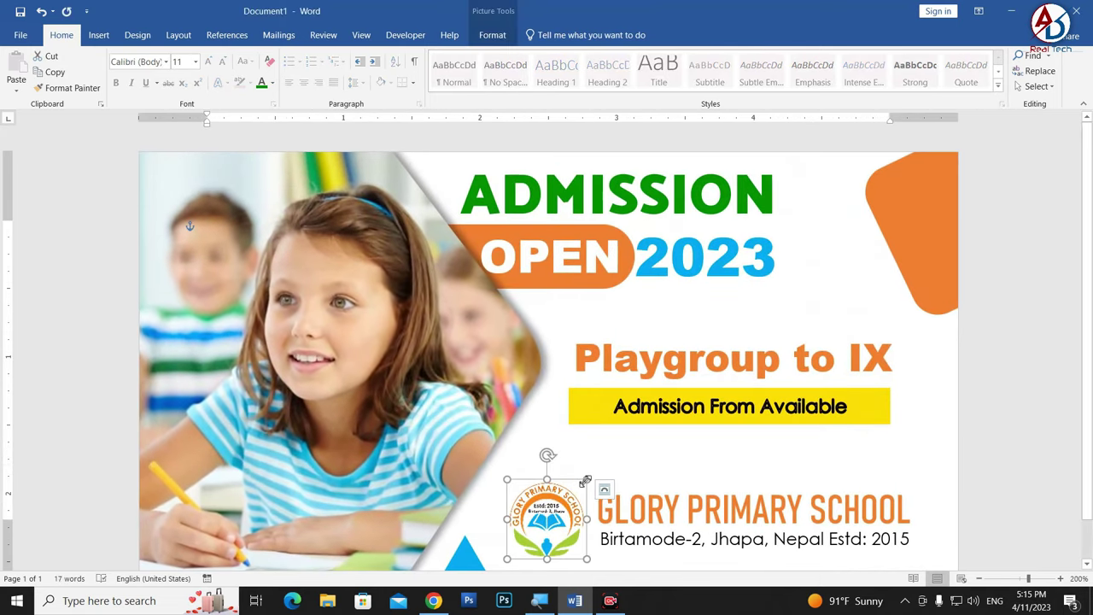
pyautogui.moveTo(586, 481); pyautogui.dragTo(577, 490)
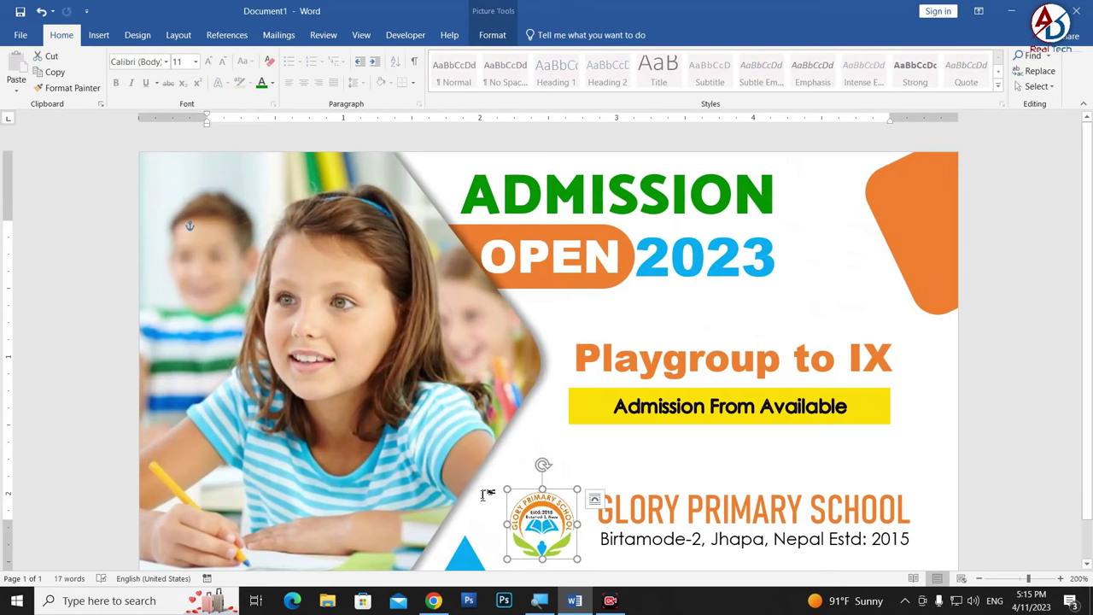
pyautogui.moveTo(485, 494); pyautogui.dragTo(492, 504)
pyautogui.click(642, 560)
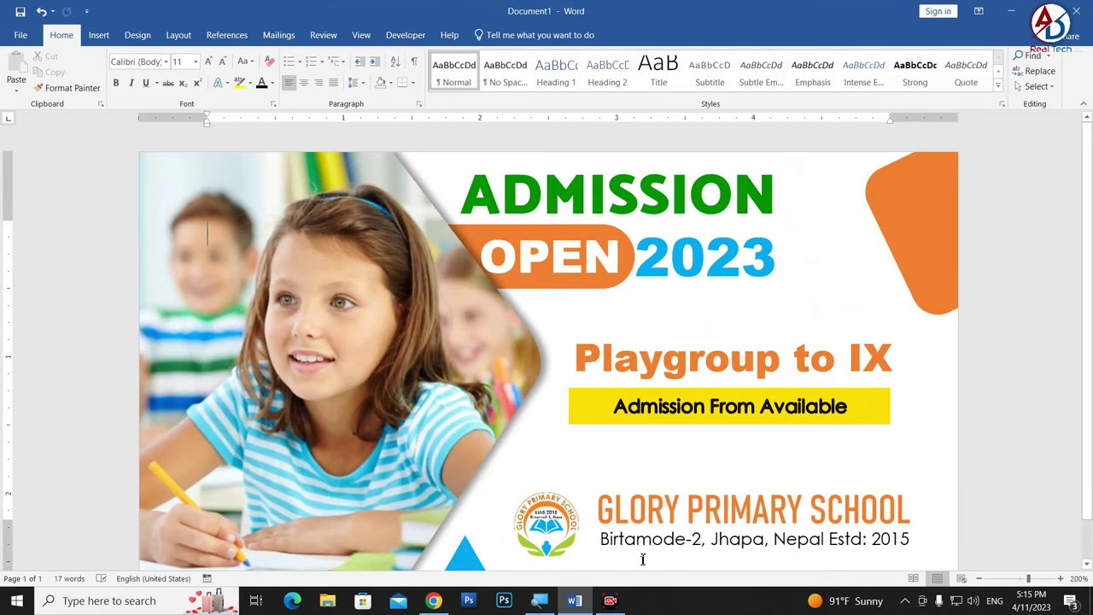
pyautogui.scroll(-4, 641, 551)
pyautogui.scroll(-3, 636, 547)
pyautogui.scroll(3, 606, 495)
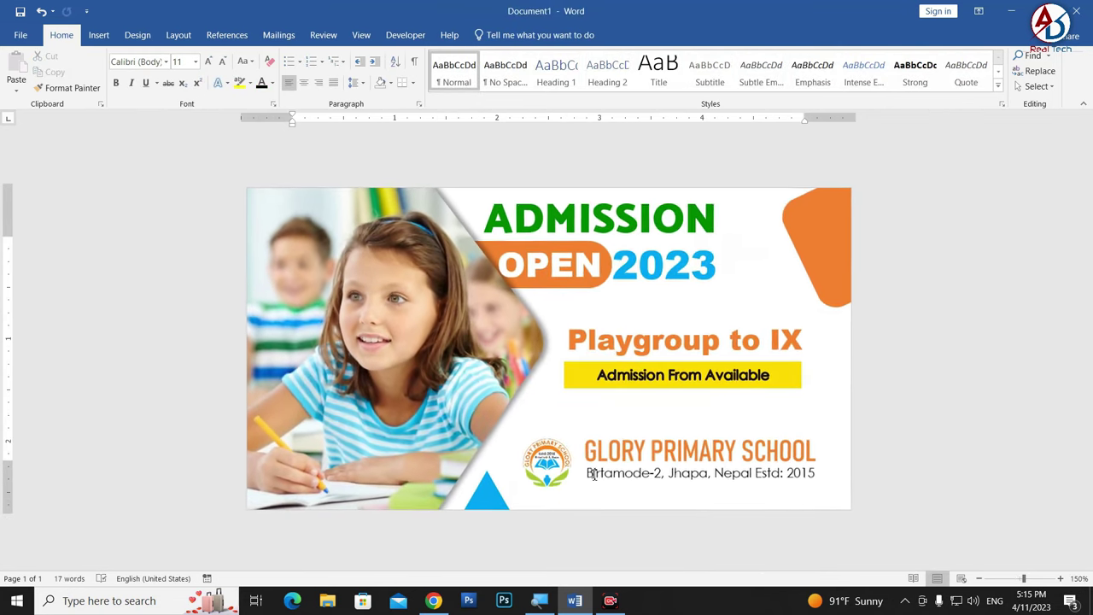
pyautogui.scroll(-5, 565, 465)
pyautogui.scroll(3, 700, 422)
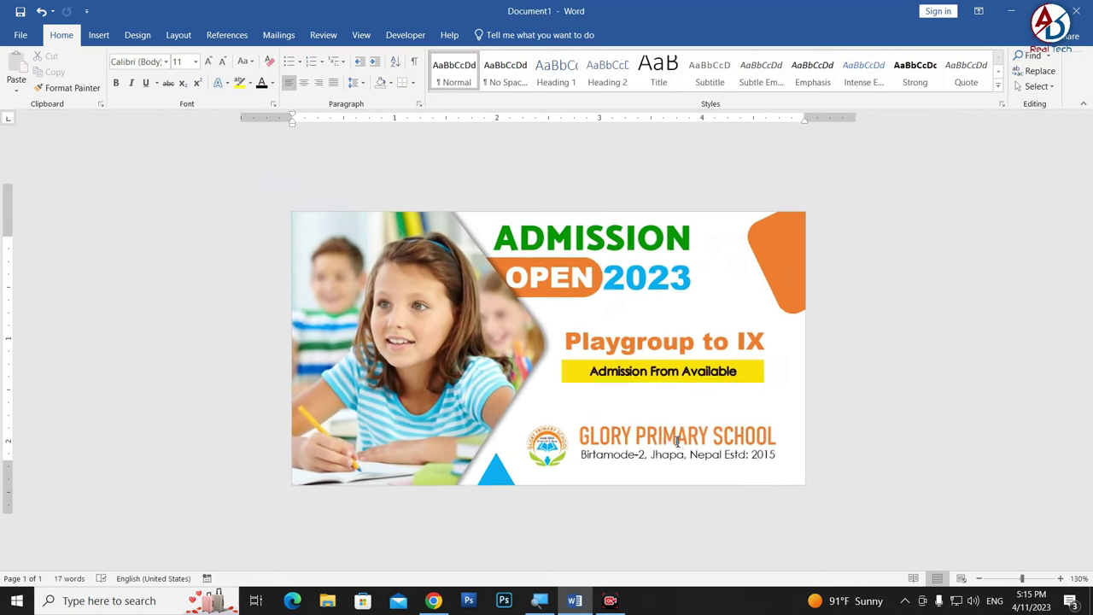
# Make 'Admission From Available' black Century Gothic, size 12, no outline, and move it below the yellow bar.
pyautogui.click(666, 373)
pyautogui.tripleClick(665, 373)
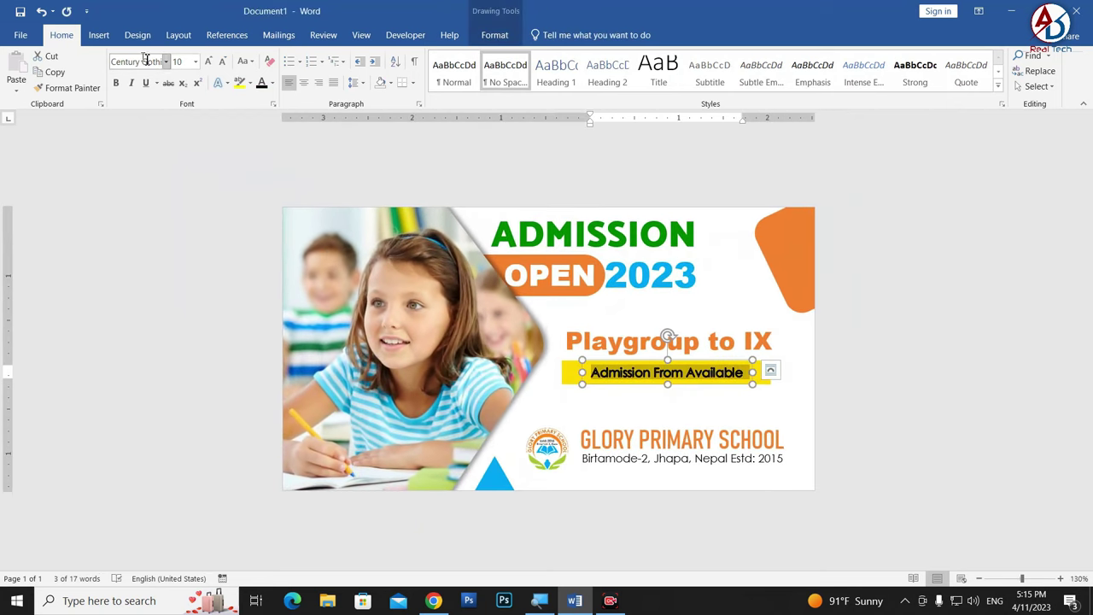
pyautogui.click(167, 63)
pyautogui.click(147, 111)
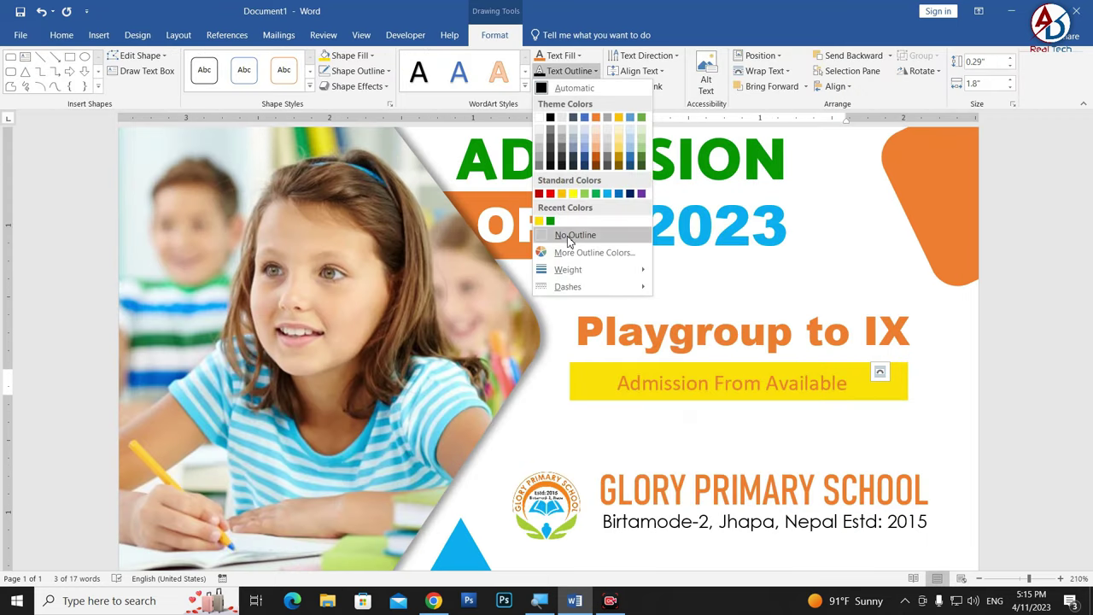
pyautogui.click(569, 236)
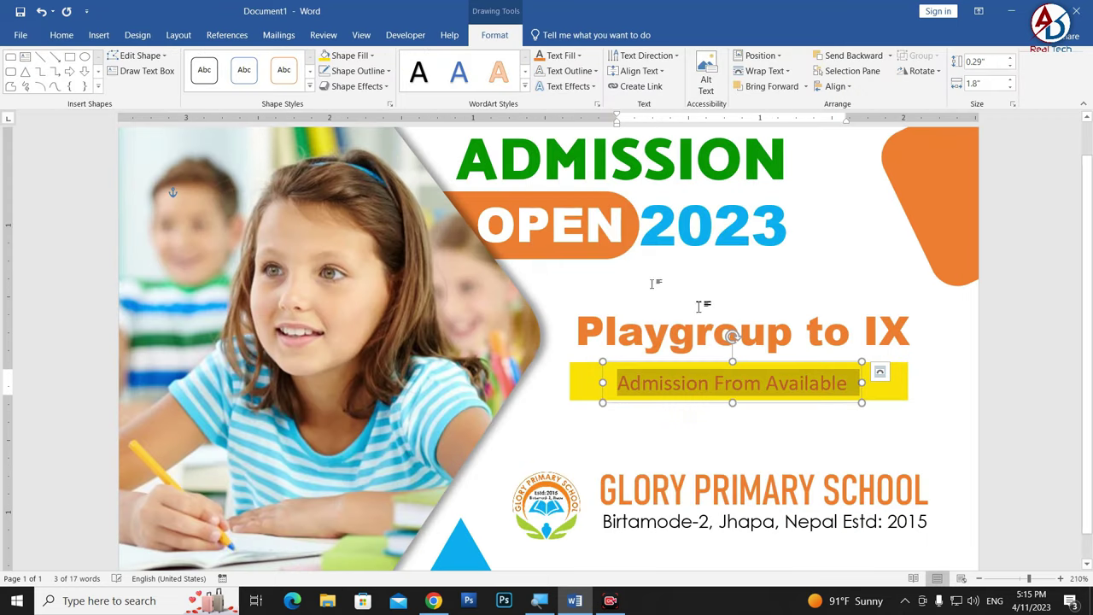
pyautogui.click(62, 36)
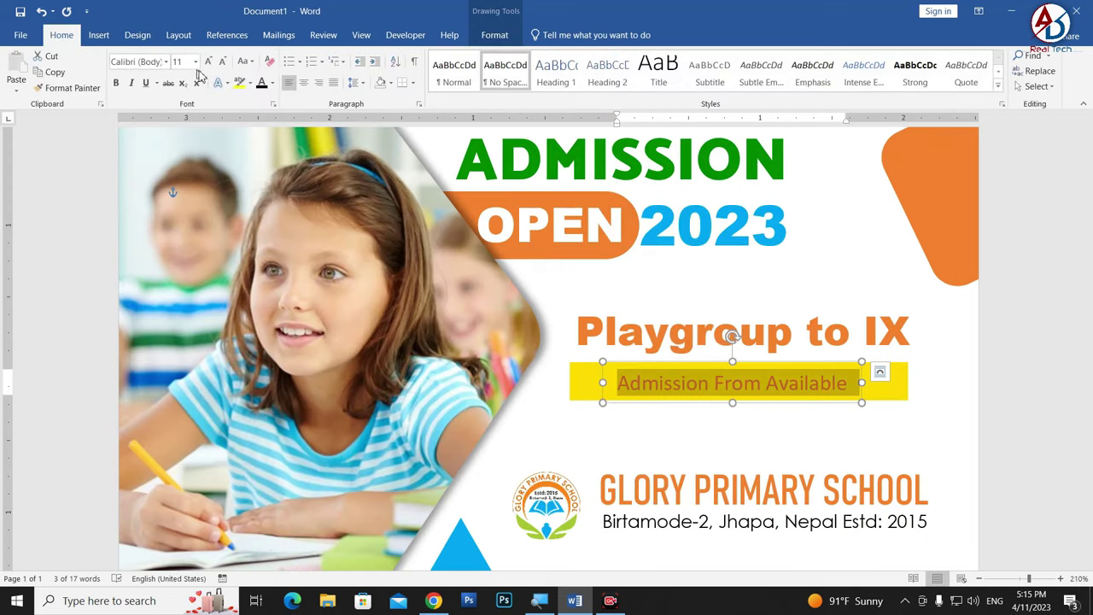
pyautogui.click(263, 85)
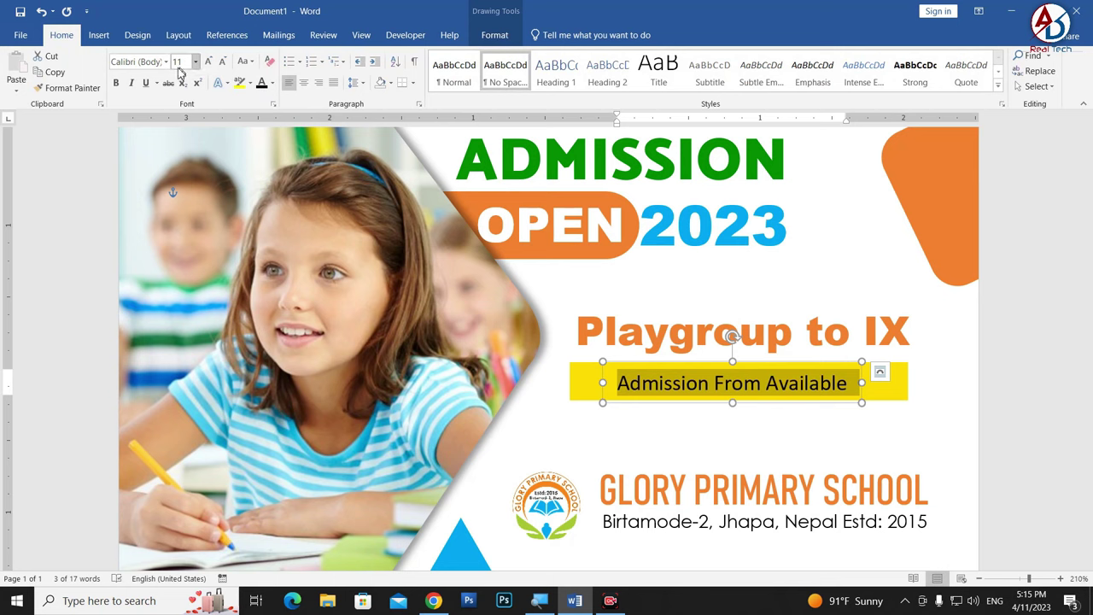
pyautogui.click(167, 62)
pyautogui.click(156, 178)
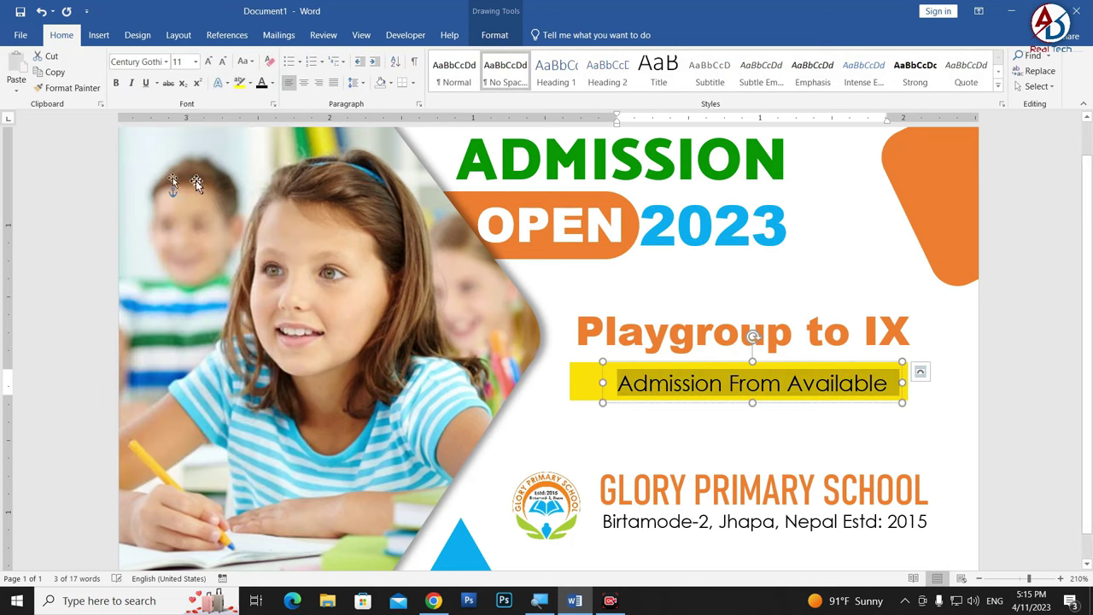
pyautogui.click(209, 63)
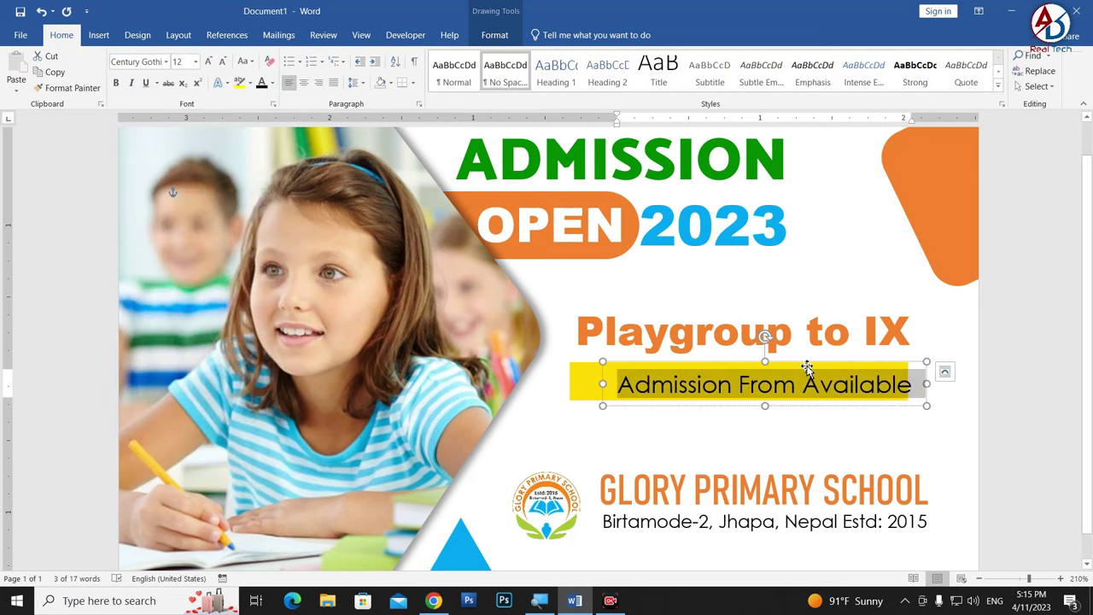
pyautogui.moveTo(806, 367)
pyautogui.mouseDown()
pyautogui.moveTo(789, 409)
pyautogui.moveTo(798, 378)
pyautogui.mouseUp()
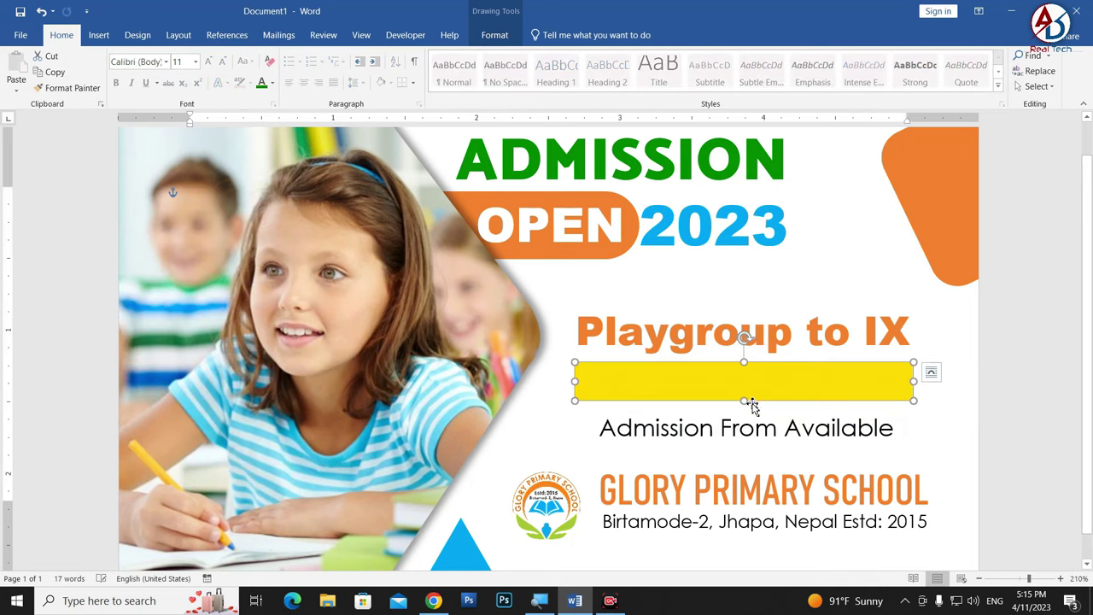
# Drag the yellow bar down behind the 'Admission From Available' text, then start inserting an icon.
pyautogui.moveTo(752, 406); pyautogui.dragTo(752, 454)
pyautogui.keyDown('ctrl'); pyautogui.scroll(-8, 658, 429); pyautogui.keyUp('ctrl')
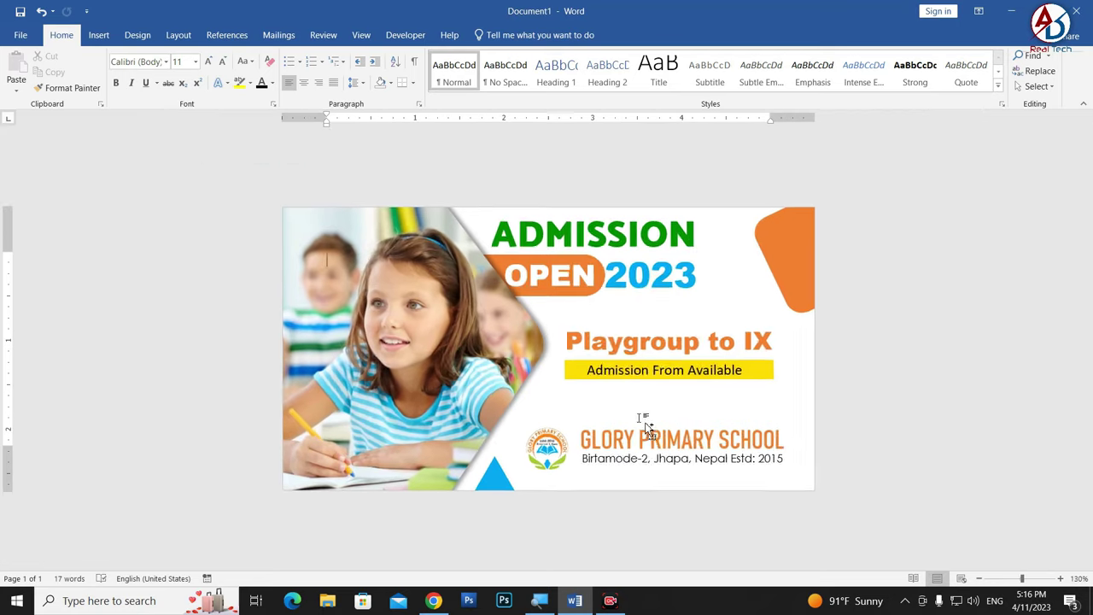
pyautogui.keyDown('ctrl'); pyautogui.scroll(4, 646, 427); pyautogui.keyUp('ctrl')
pyautogui.keyDown('ctrl'); pyautogui.scroll(1, 658, 444); pyautogui.keyUp('ctrl')
pyautogui.keyDown('ctrl'); pyautogui.scroll(1, 675, 470); pyautogui.keyUp('ctrl')
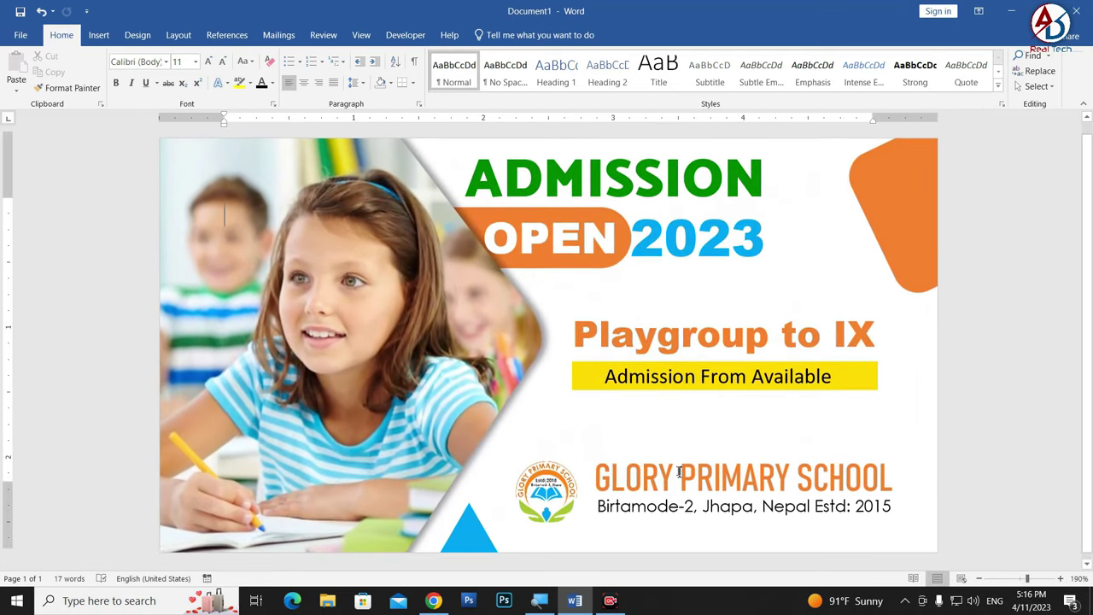
pyautogui.click(99, 35)
pyautogui.click(235, 77)
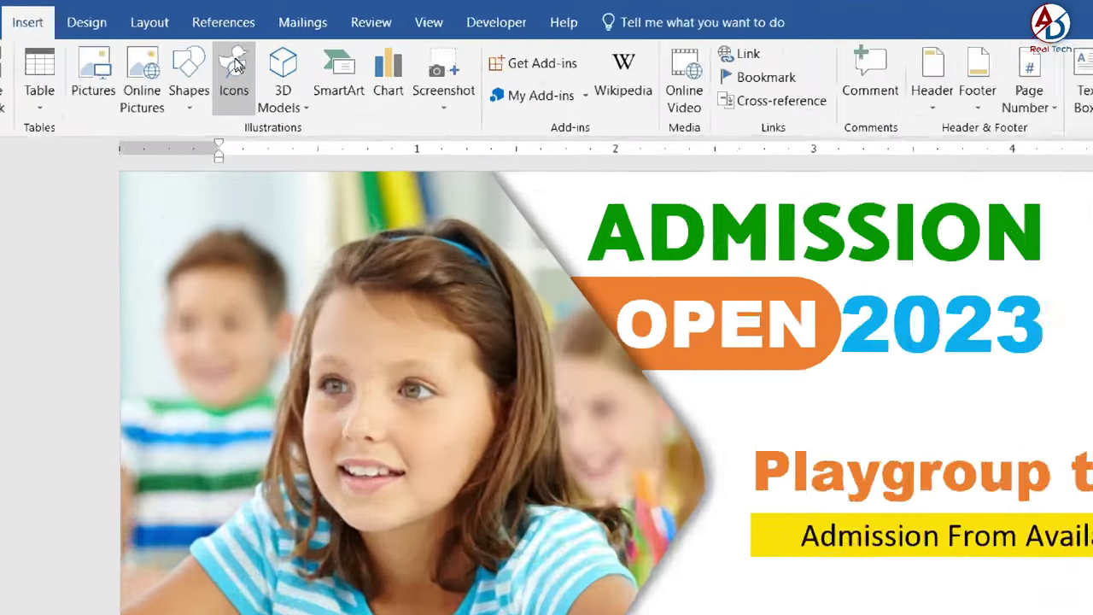
# Insert a phone icon set in front of text with a blue fill.
pyautogui.click(234, 68)
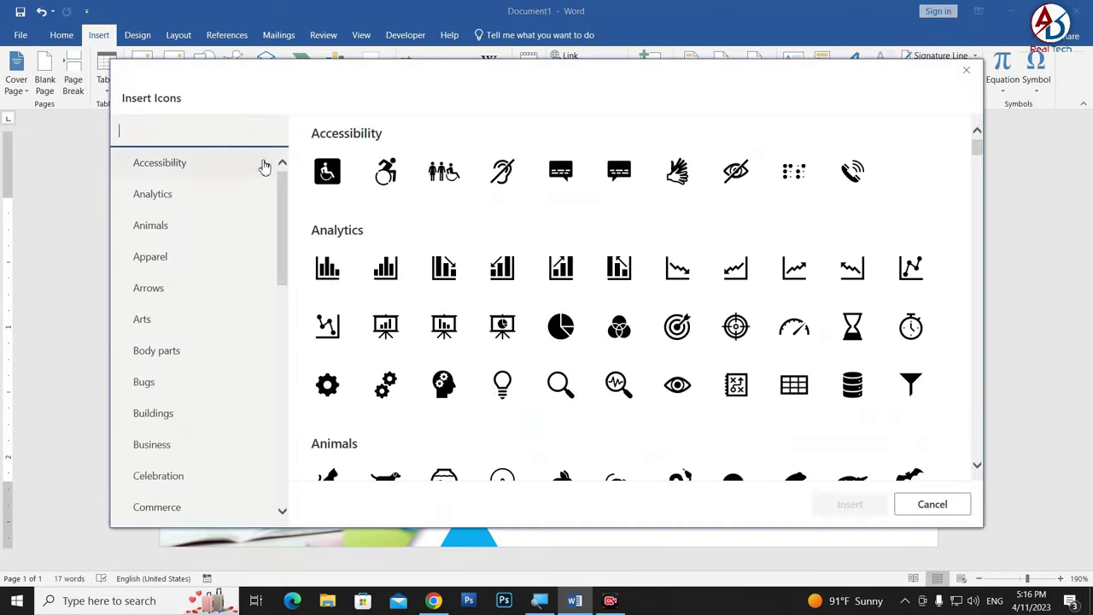
pyautogui.click(841, 183)
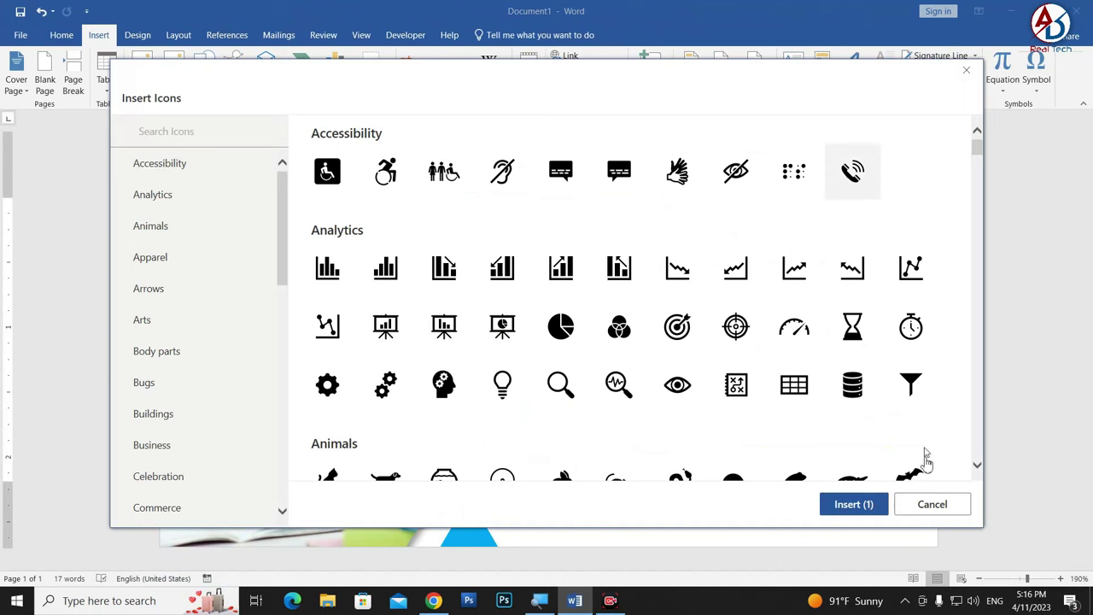
pyautogui.click(854, 504)
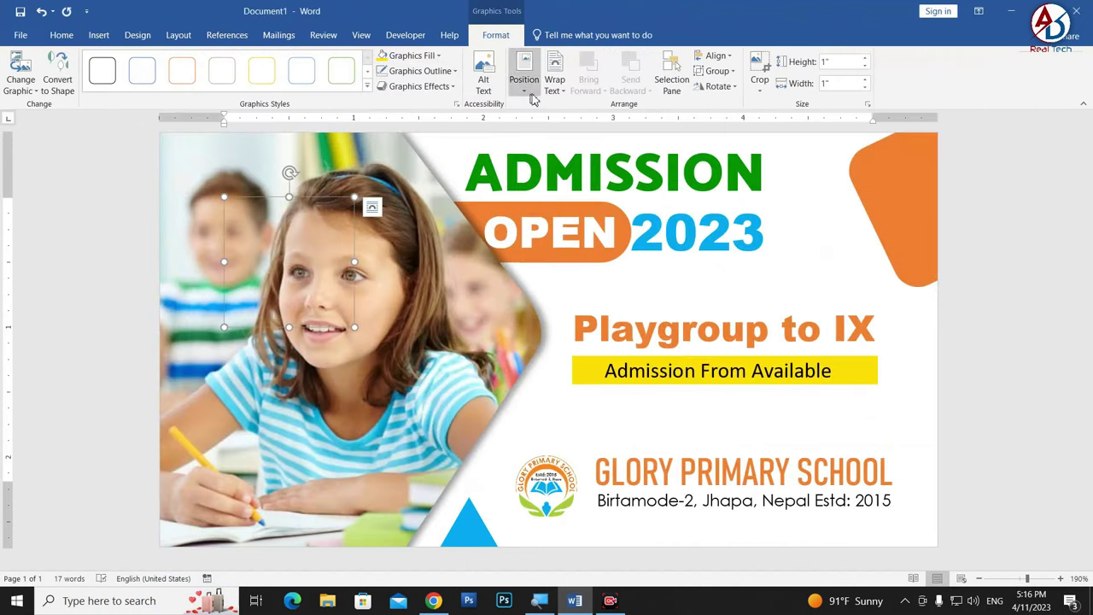
pyautogui.click(555, 81)
pyautogui.click(574, 200)
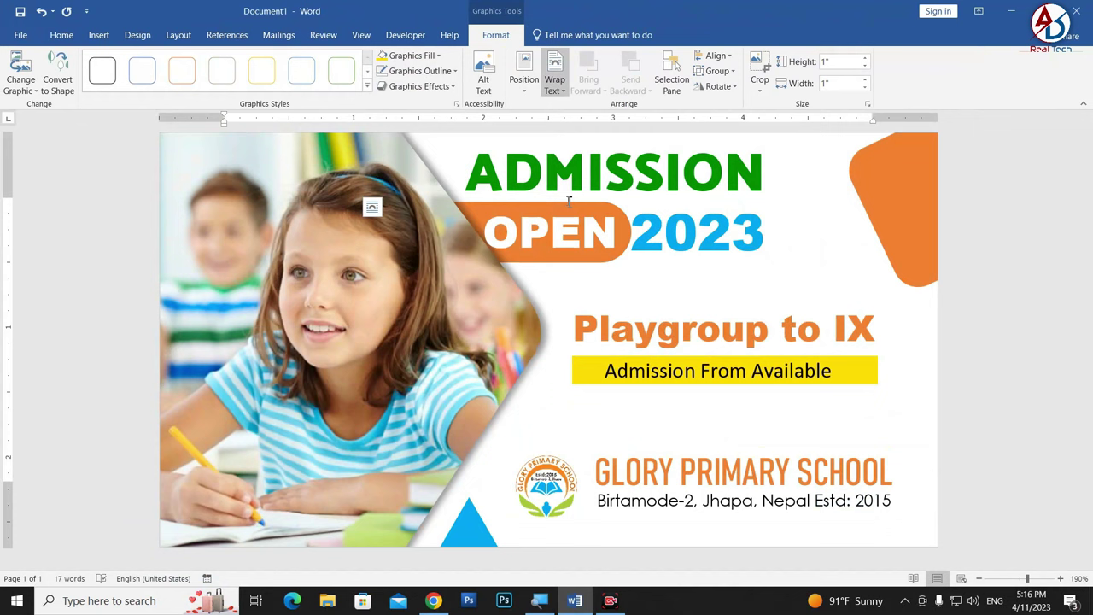
pyautogui.click(429, 58)
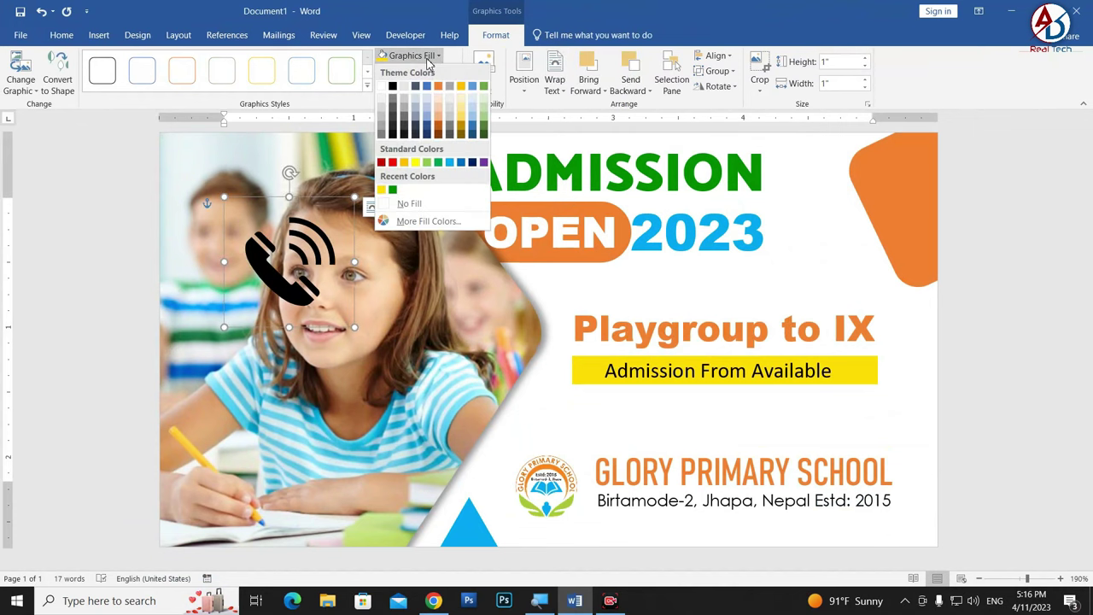
pyautogui.click(461, 162)
# Shrink the blue phone icon to about 0.27 inches and place it below the address line.
pyautogui.moveTo(335, 262)
pyautogui.mouseDown()
pyautogui.moveTo(611, 400)
pyautogui.moveTo(661, 404)
pyautogui.mouseUp()
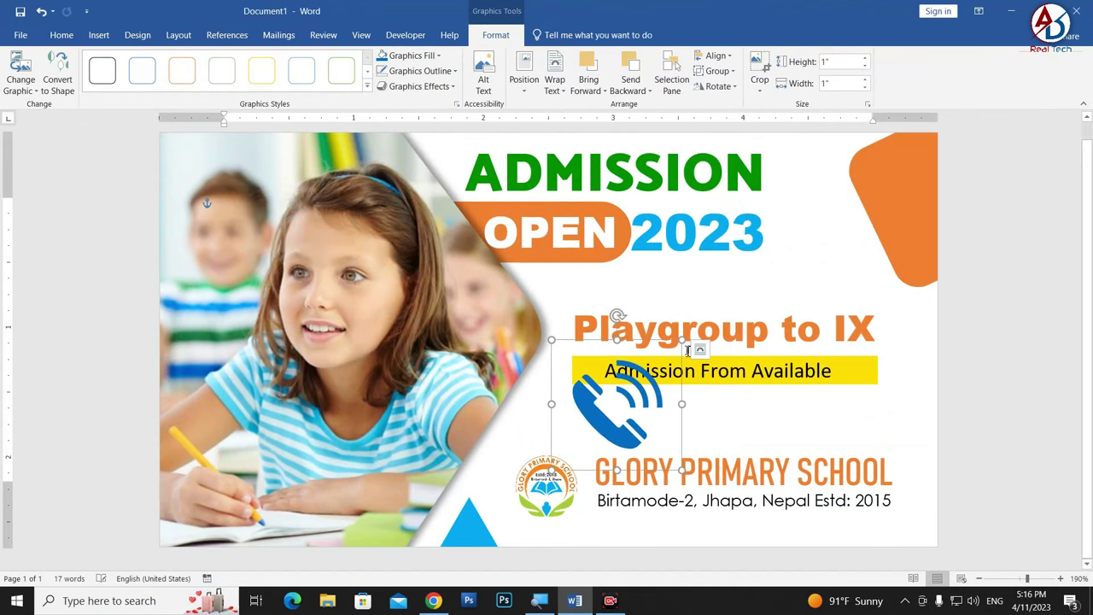
pyautogui.click(412, 57)
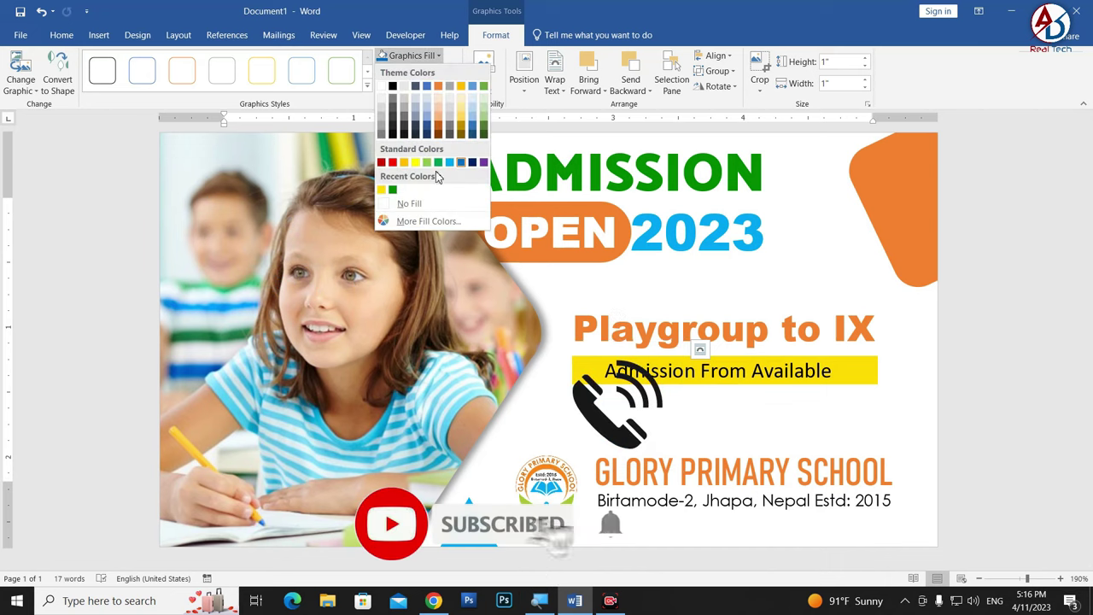
pyautogui.click(684, 338)
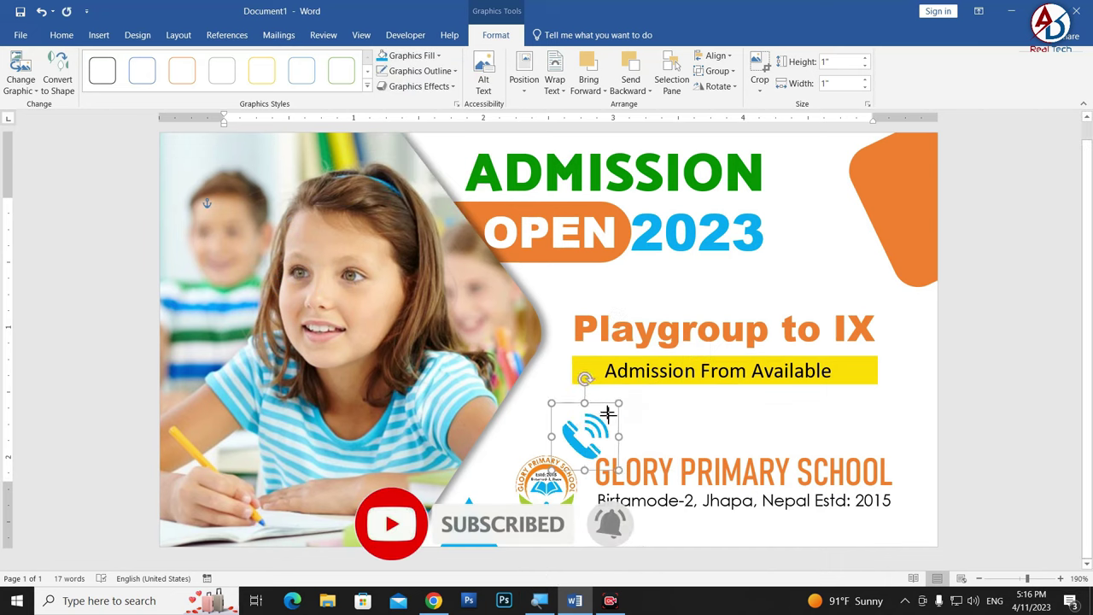
pyautogui.moveTo(684, 338)
pyautogui.mouseDown()
pyautogui.moveTo(588, 436)
pyautogui.moveTo(663, 532)
pyautogui.mouseUp()
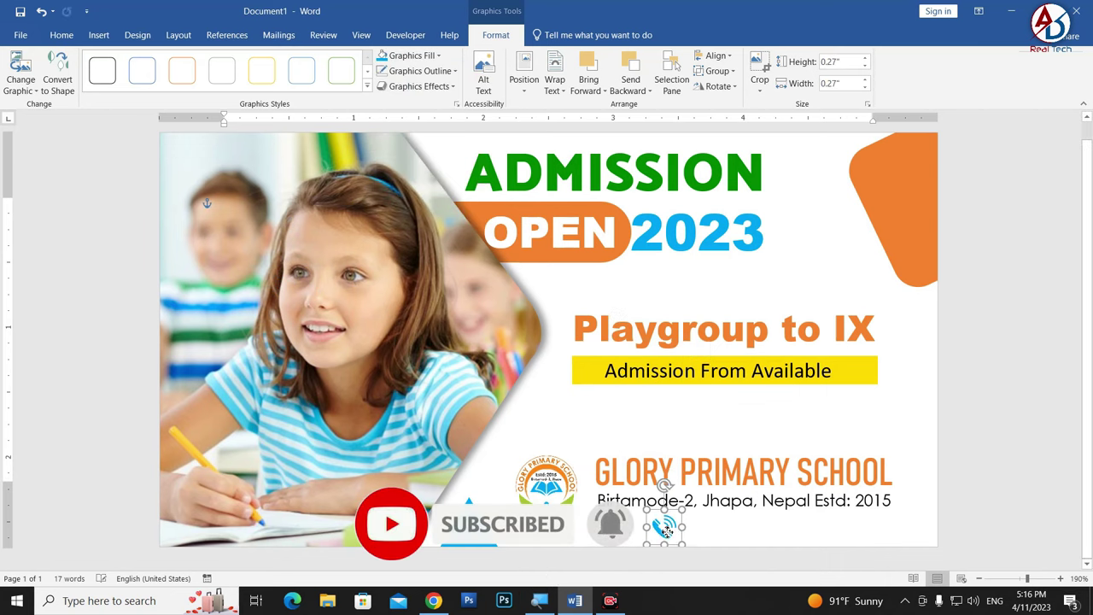
pyautogui.click(692, 523)
pyautogui.click(722, 527)
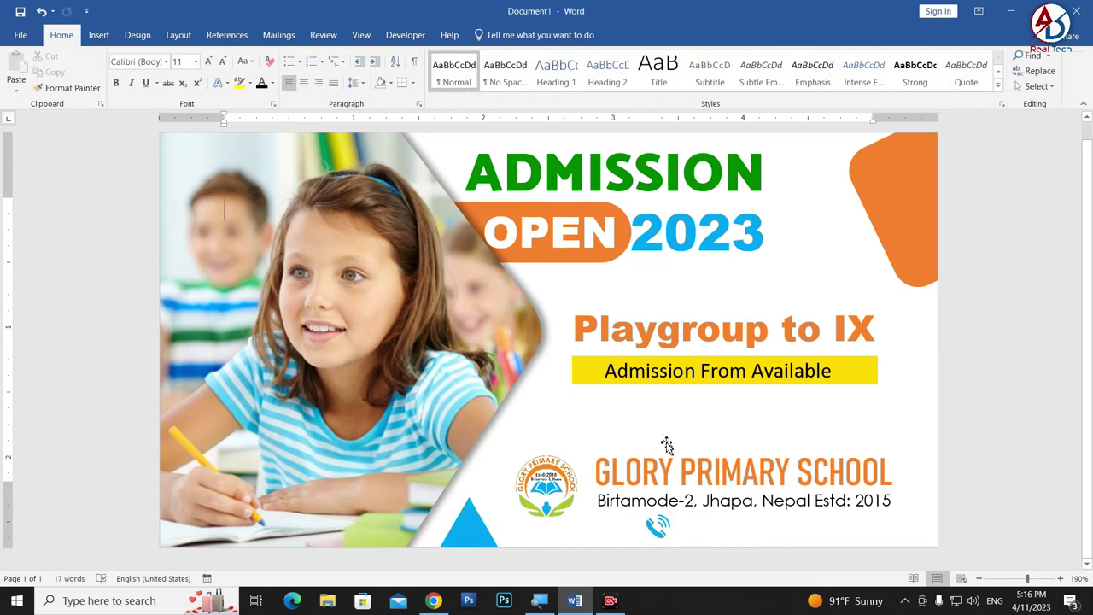
pyautogui.click(664, 249)
pyautogui.keyDown('ctrl'); pyautogui.moveTo(654, 284); pyautogui.dragTo(700, 452); pyautogui.keyUp('ctrl')
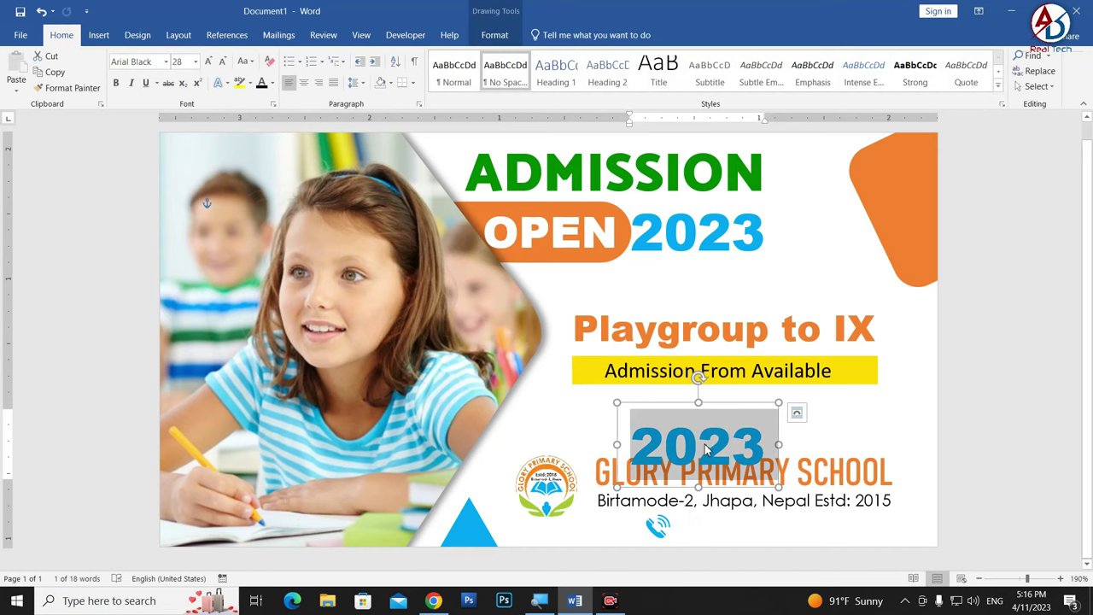
pyautogui.press('BackSpace')
pyautogui.write('981')
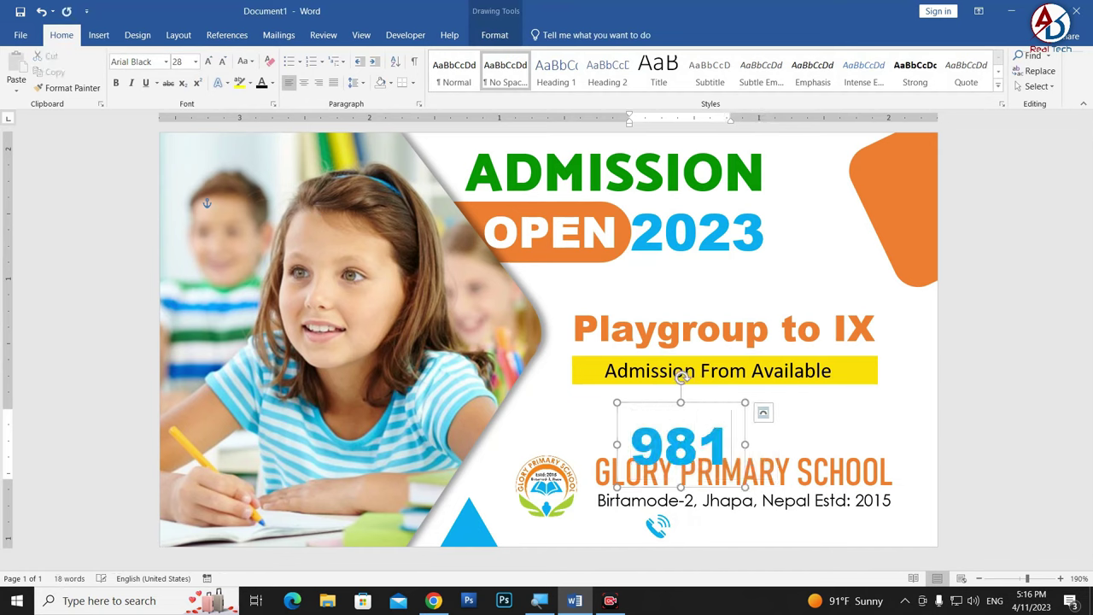
pyautogui.write('2345678')
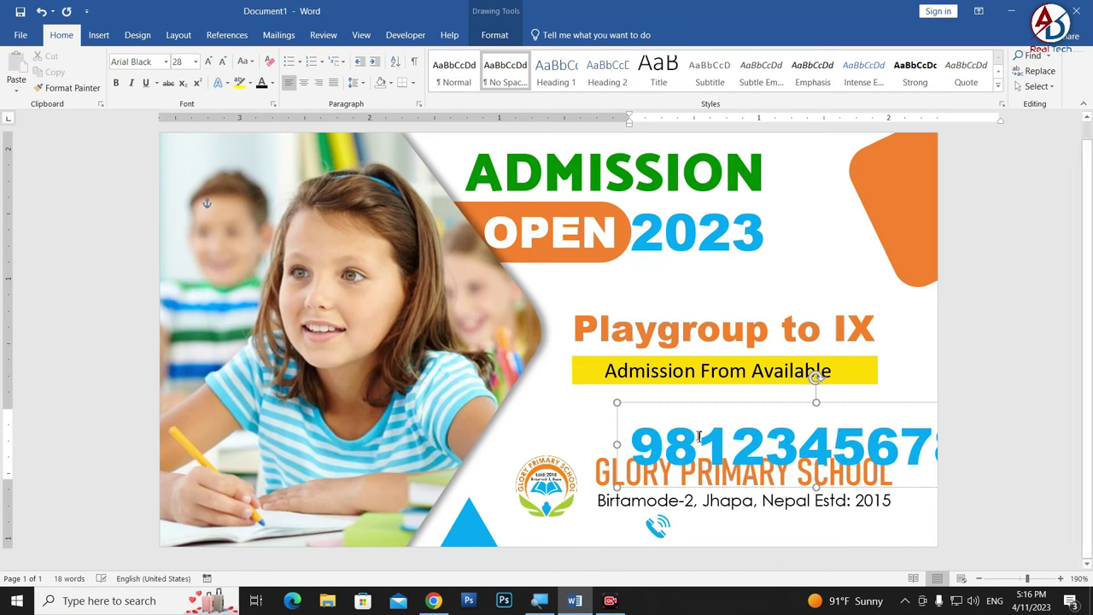
pyautogui.moveTo(713, 411); pyautogui.dragTo(570, 410)
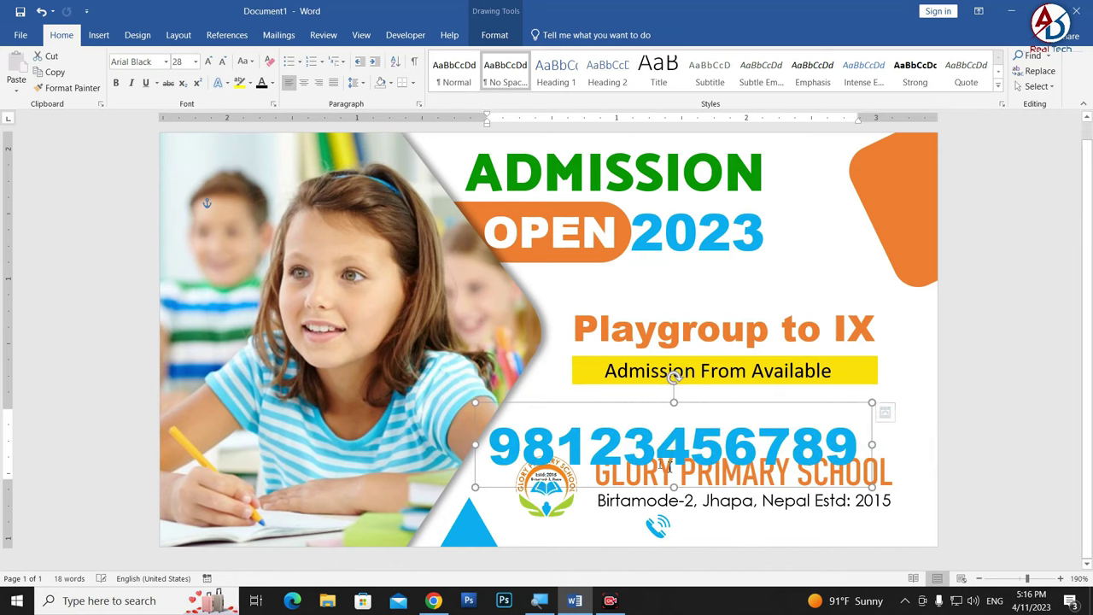
pyautogui.hotkey('ctrl', 'z')
pyautogui.click(858, 444)
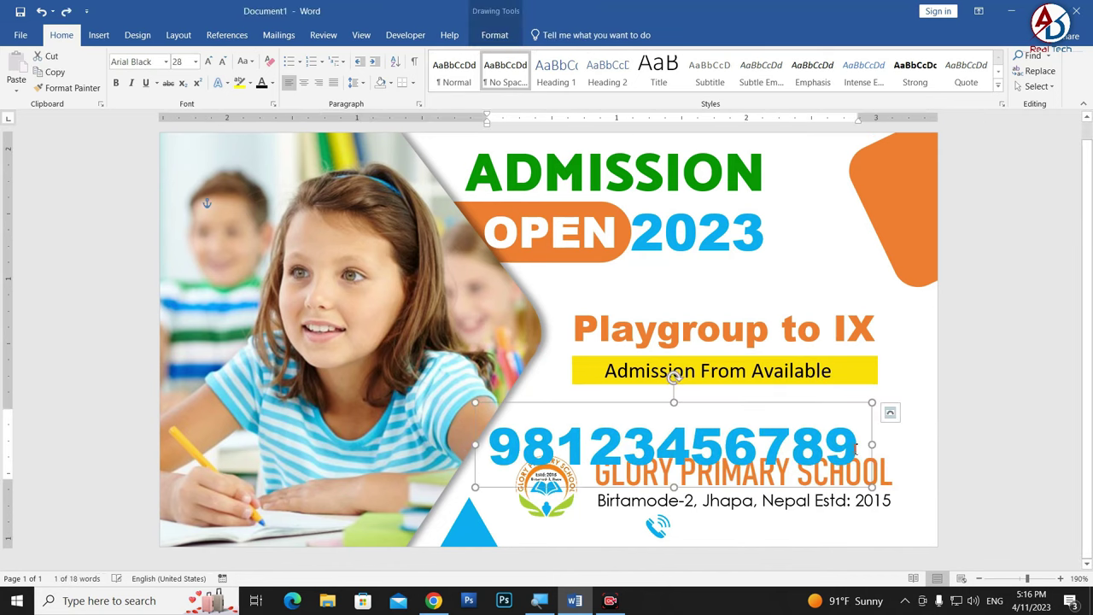
pyautogui.press('BackSpace')
# Make the phone number black at 11 pt and move it beside the phone icon.
pyautogui.moveTo(773, 446); pyautogui.dragTo(597, 357)
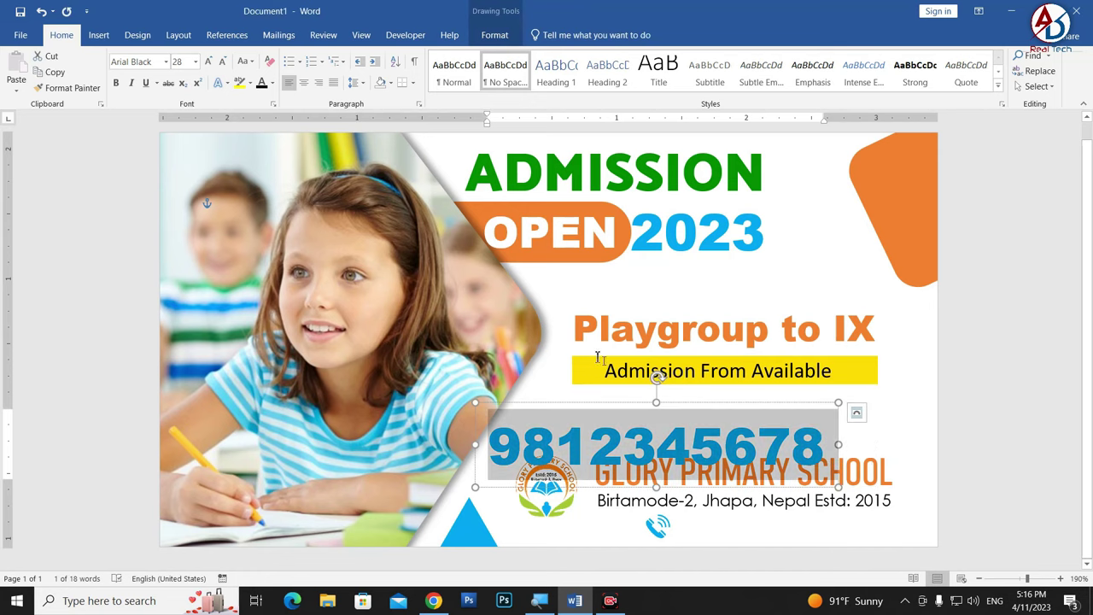
pyautogui.click(261, 83)
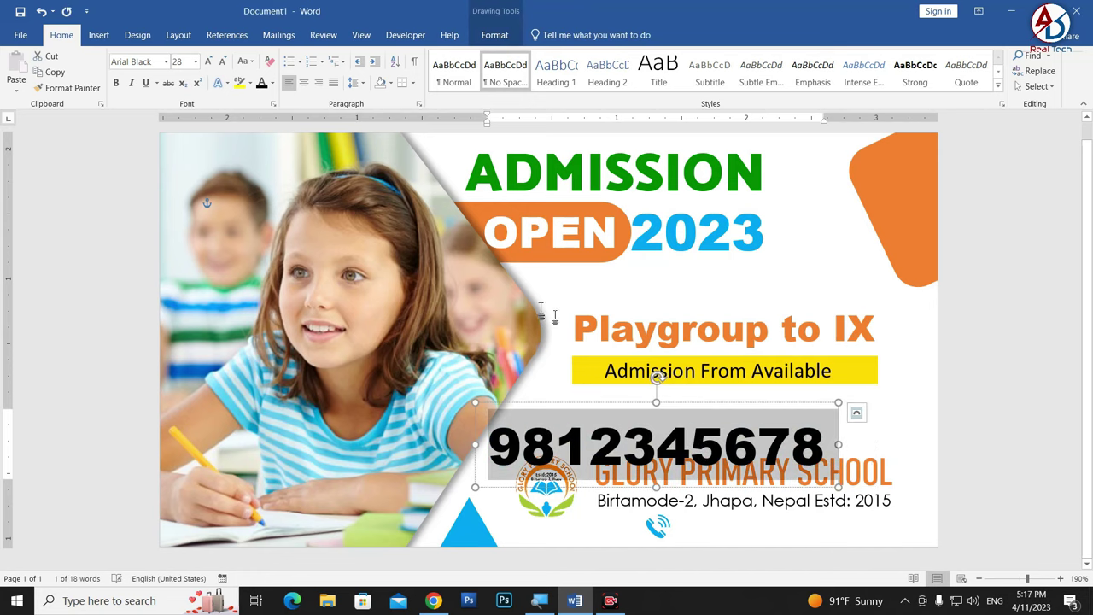
pyautogui.click(220, 62)
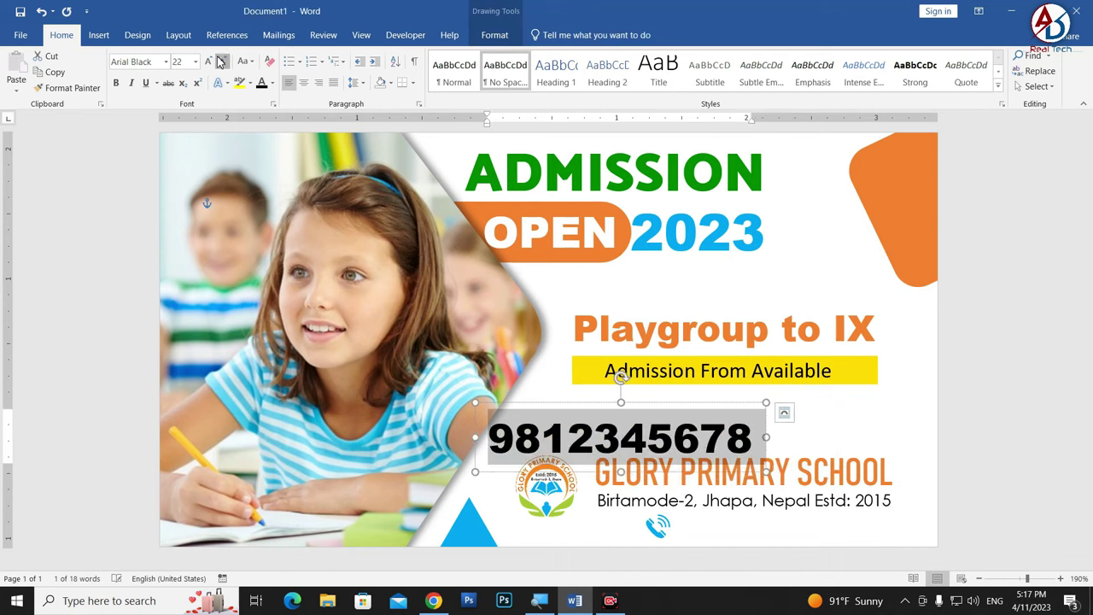
pyautogui.click(221, 61)
pyautogui.click(220, 61)
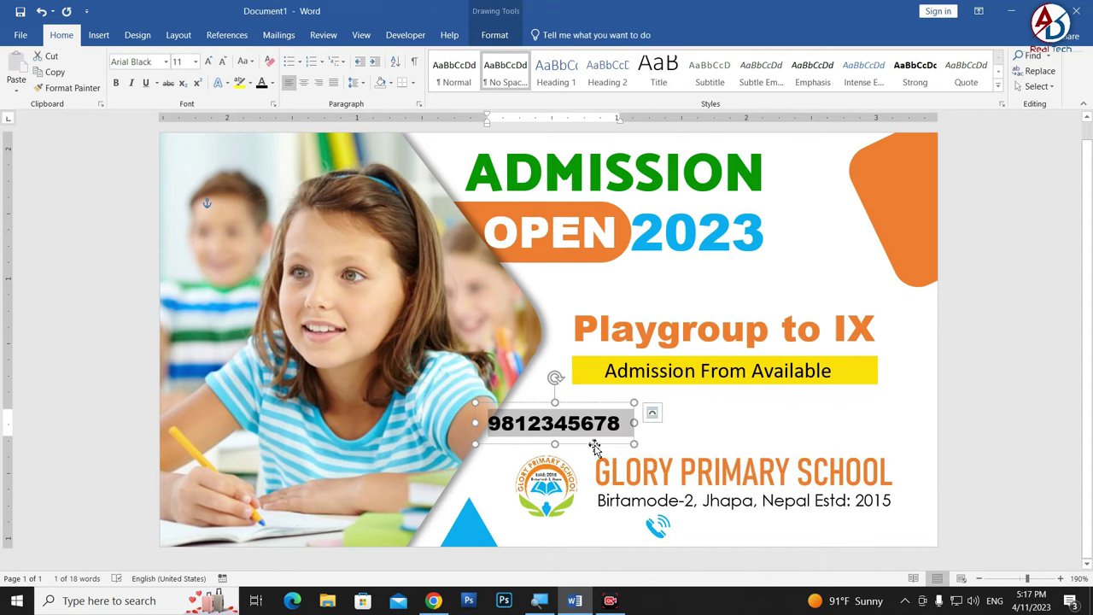
pyautogui.moveTo(595, 448); pyautogui.dragTo(789, 544)
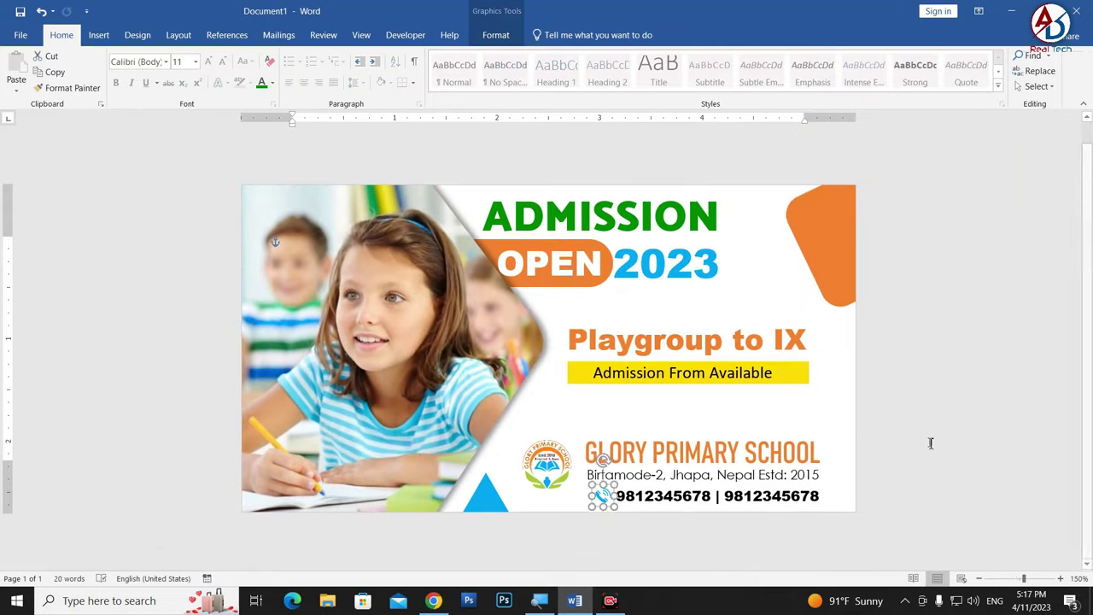
# Apply bold to the 'Admission From Available' line in the yellow bar.
pyautogui.click(930, 441)
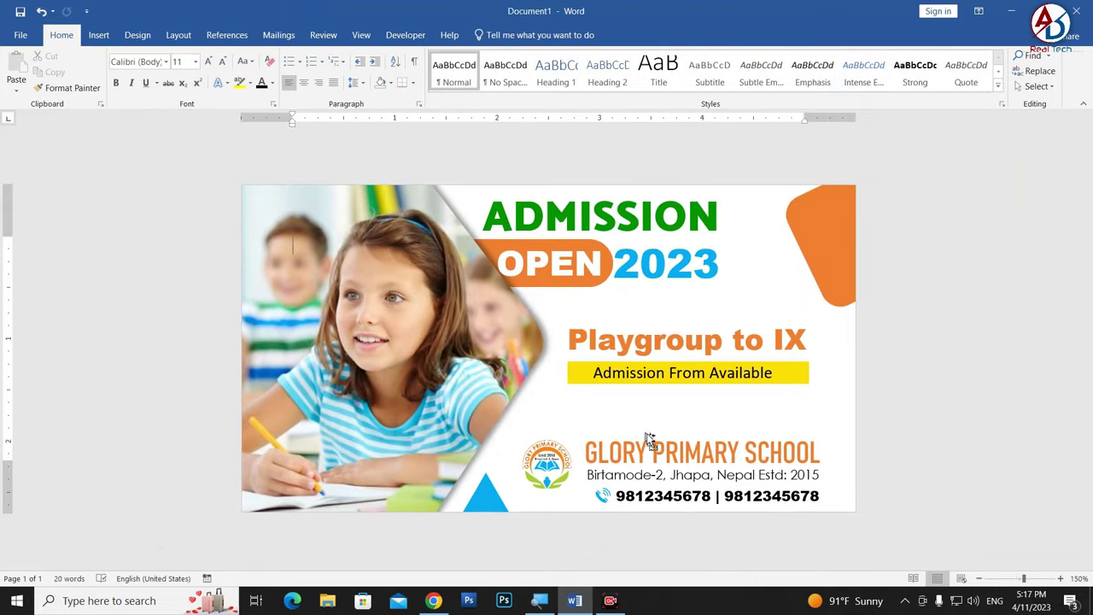
pyautogui.scroll(-3, 647, 433)
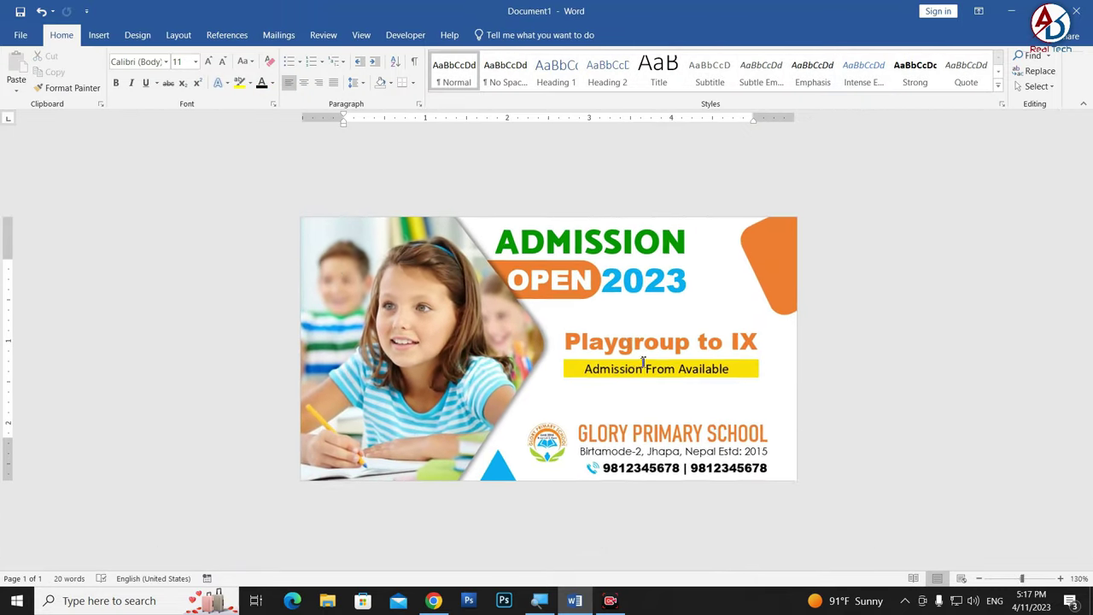
pyautogui.scroll(2, 644, 376)
pyautogui.scroll(-3, 647, 376)
pyautogui.scroll(-3, 653, 393)
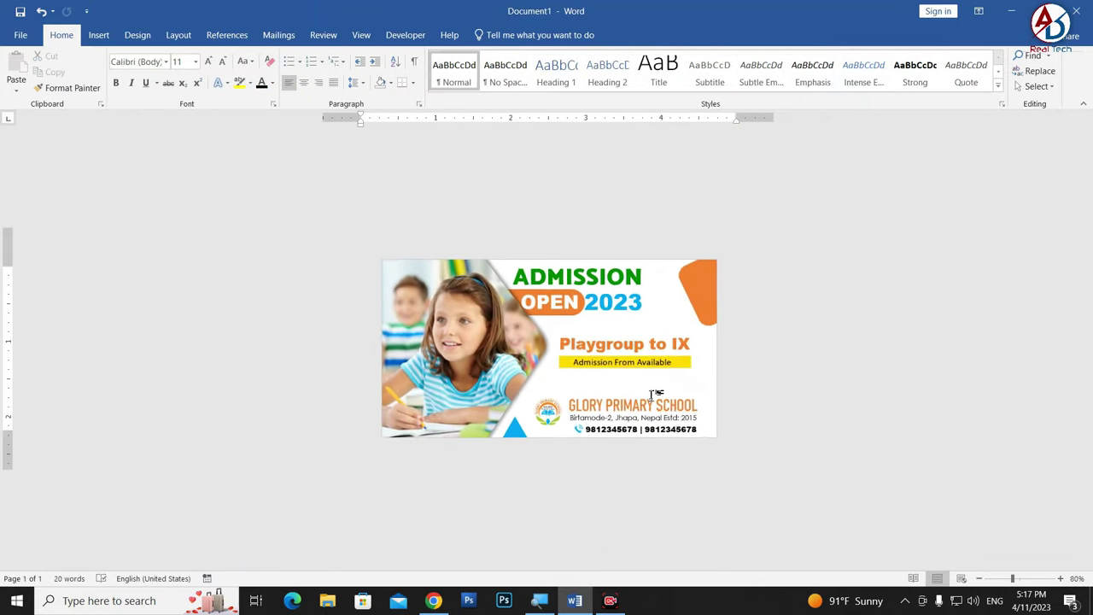
pyautogui.scroll(4, 653, 393)
pyautogui.scroll(4, 658, 385)
pyautogui.tripleClick(657, 378)
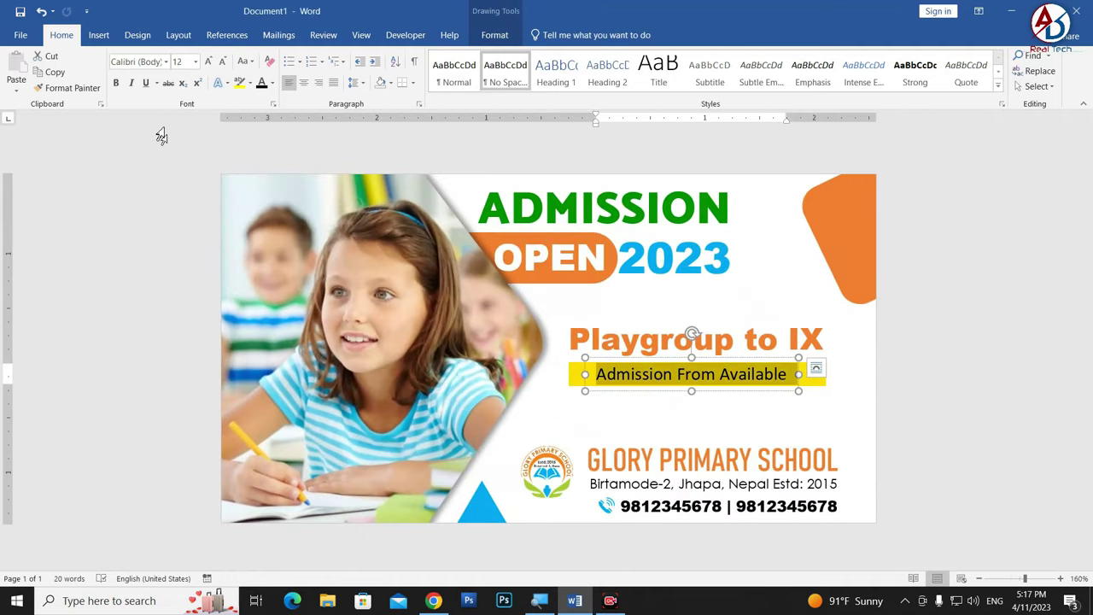
pyautogui.click(116, 83)
pyautogui.click(918, 426)
pyautogui.scroll(-3, 678, 398)
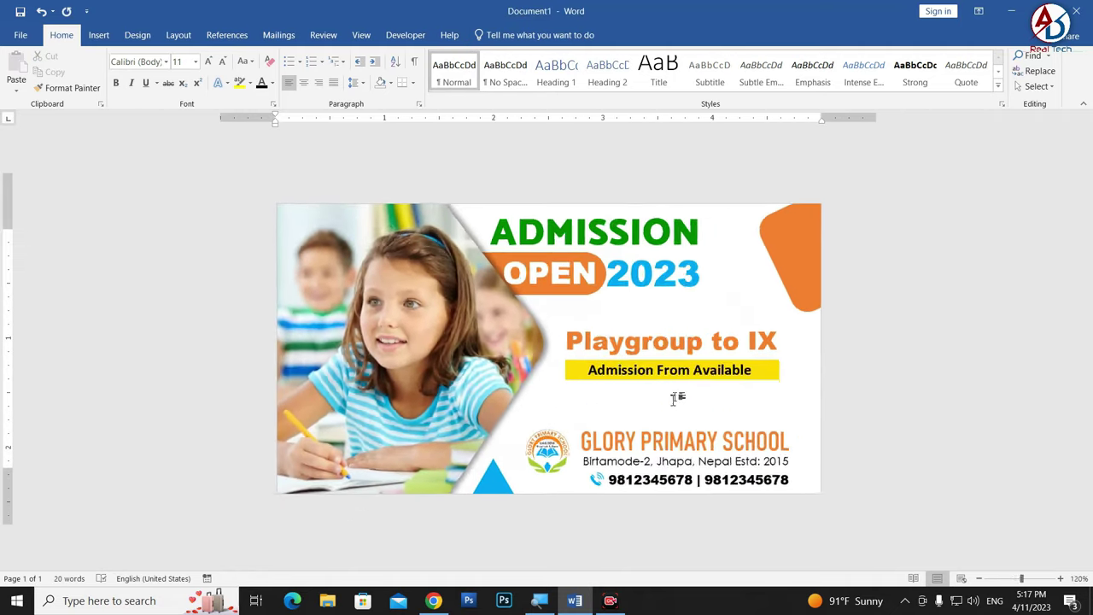
pyautogui.scroll(-4, 675, 398)
pyautogui.scroll(3, 649, 400)
pyautogui.scroll(-4, 640, 398)
pyautogui.scroll(3, 632, 395)
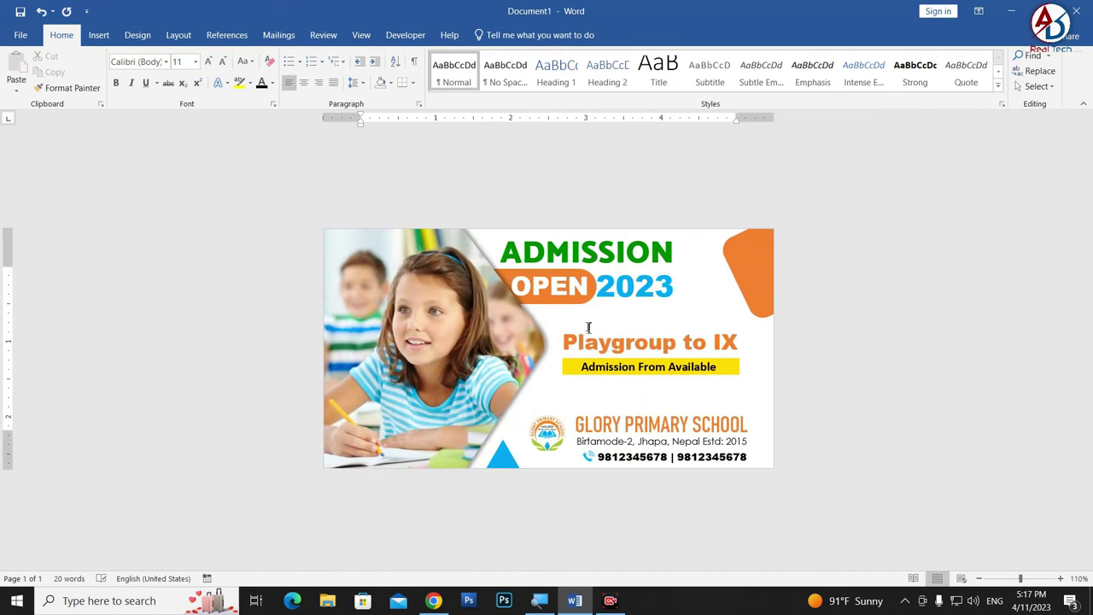
pyautogui.scroll(9, 572, 321)
# Adjust the orange rounded shape, shift 2023 slightly right, and move OPEN back onto the shape.
pyautogui.click(586, 290)
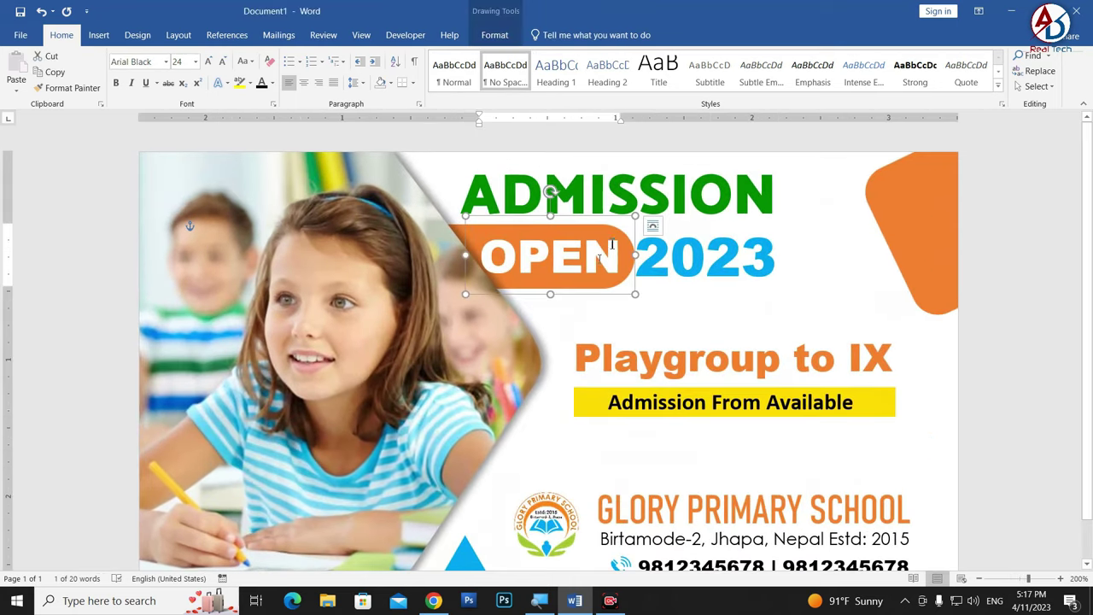
pyautogui.scroll(4, 555, 311)
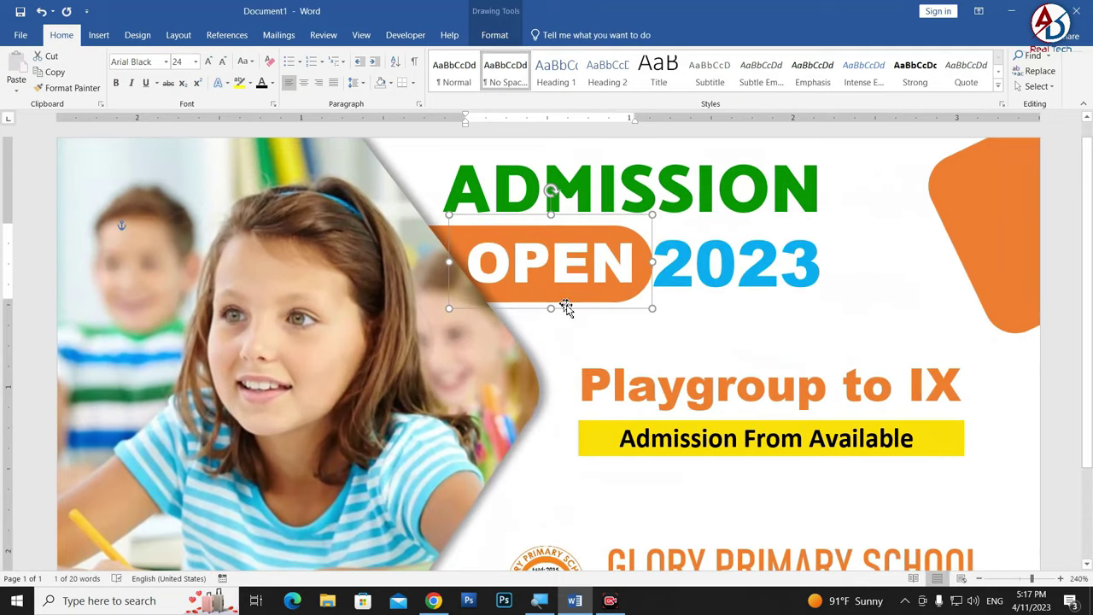
pyautogui.moveTo(572, 310); pyautogui.dragTo(574, 355)
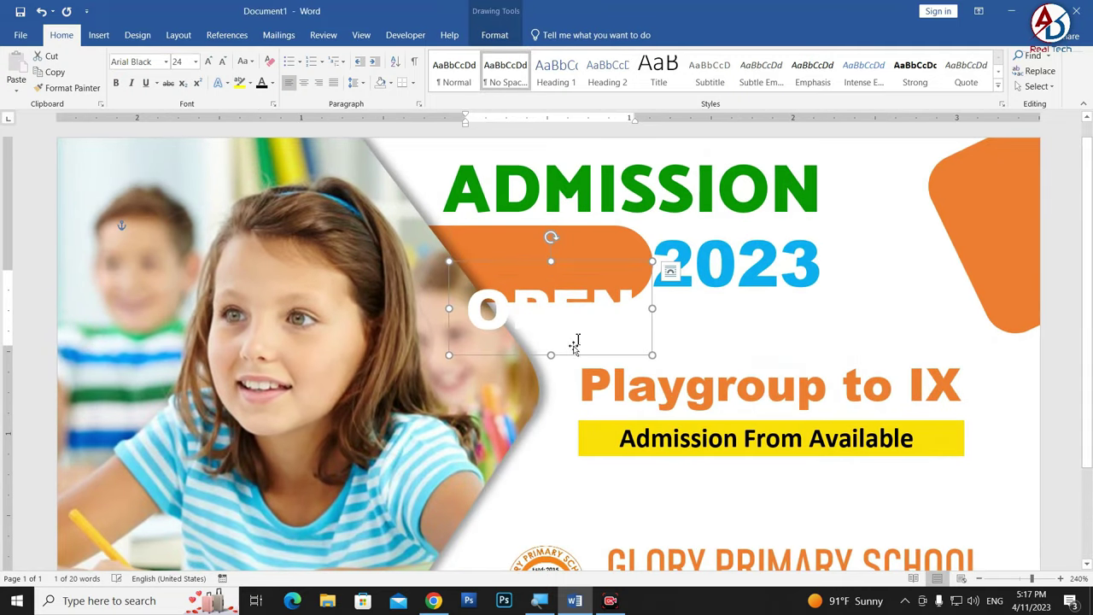
pyautogui.click(590, 244)
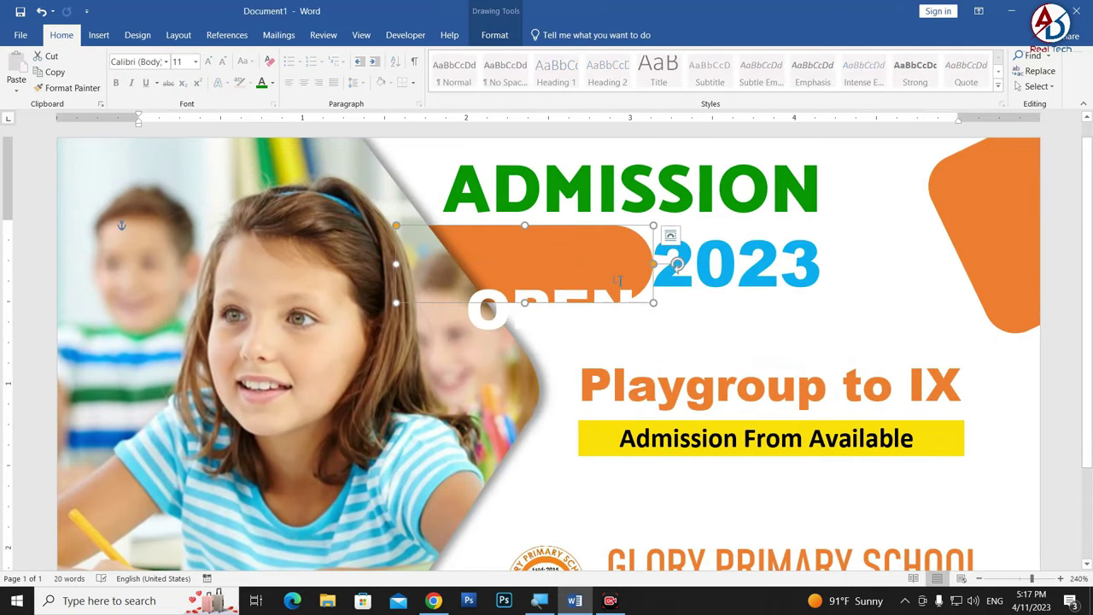
pyautogui.moveTo(652, 266); pyautogui.dragTo(652, 253)
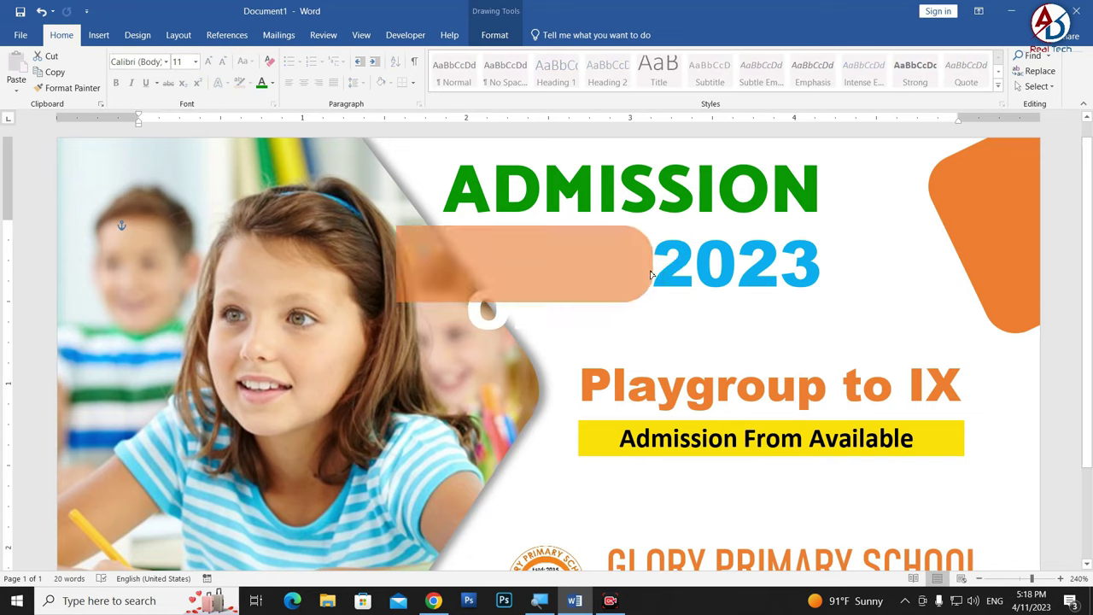
pyautogui.click(695, 260)
pyautogui.moveTo(780, 213); pyautogui.dragTo(778, 235)
pyautogui.click(776, 228)
pyautogui.click(569, 259)
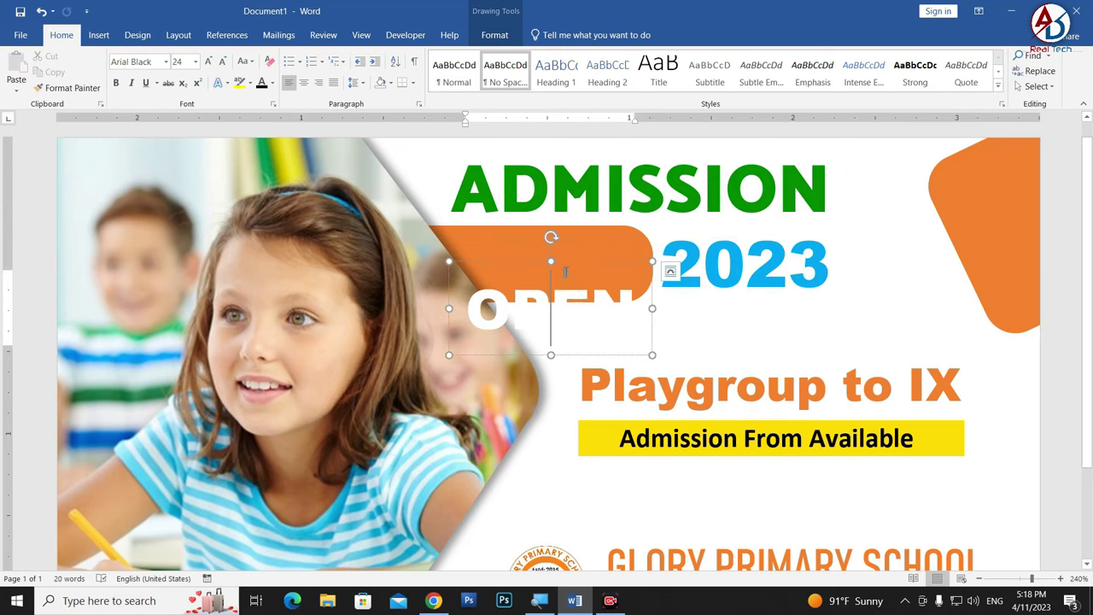
pyautogui.moveTo(569, 259); pyautogui.dragTo(571, 219)
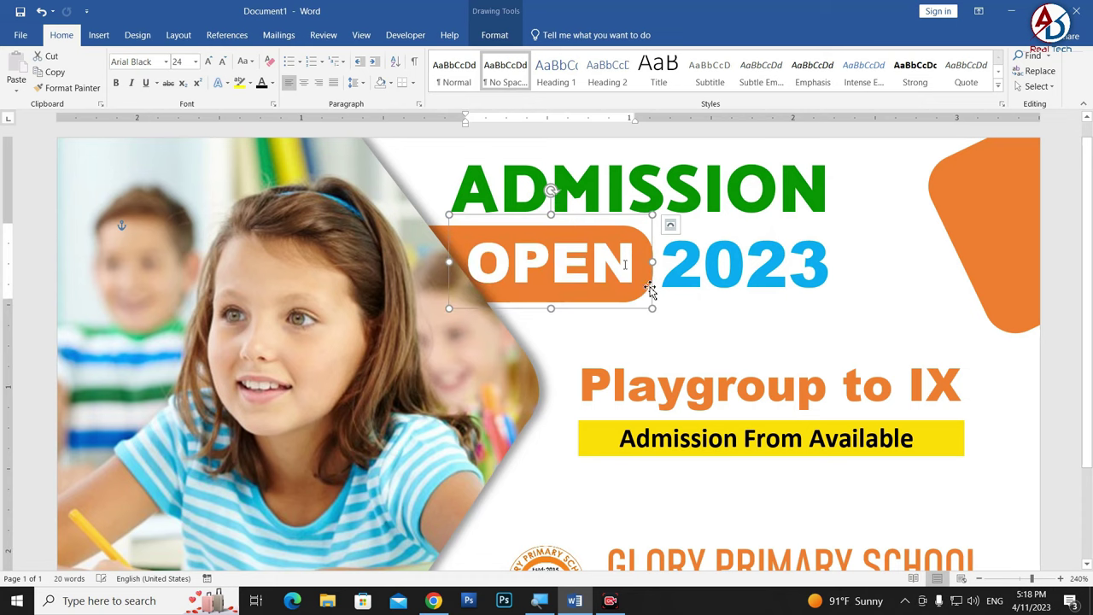
pyautogui.click(669, 323)
pyautogui.keyDown('ctrl'); pyautogui.scroll(-11, 669, 323); pyautogui.keyUp('ctrl')
# Nudge the orange corner shape a few pixels right, deeper into the top-right corner.
pyautogui.keyDown('ctrl'); pyautogui.scroll(-5, 663, 359); pyautogui.keyUp('ctrl')
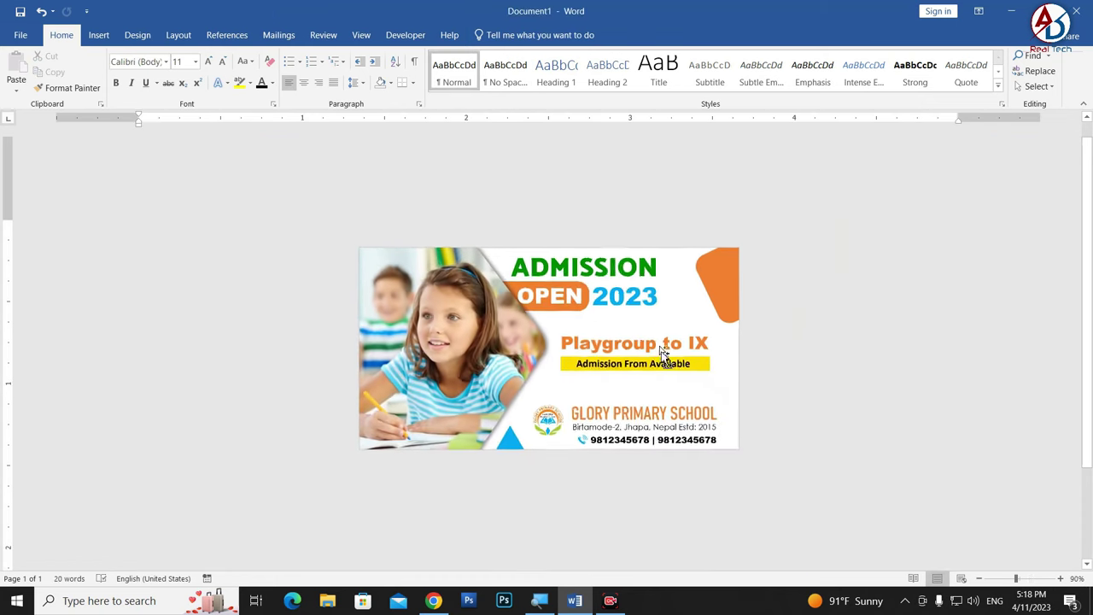
pyautogui.keyDown('ctrl'); pyautogui.scroll(3, 683, 386); pyautogui.keyUp('ctrl')
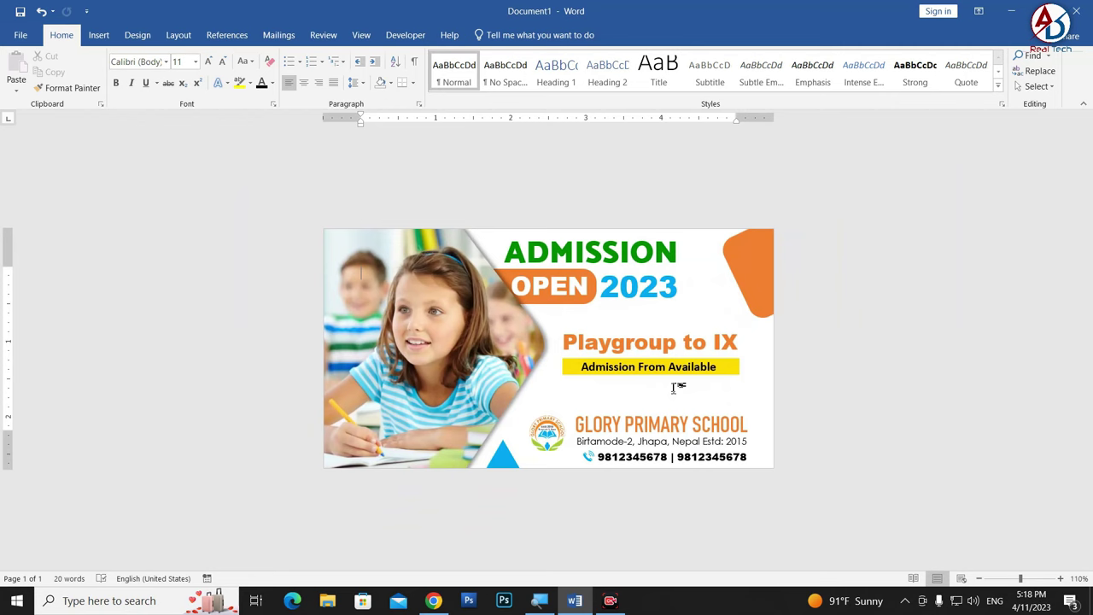
pyautogui.keyDown('ctrl'); pyautogui.scroll(4, 675, 387); pyautogui.keyUp('ctrl')
pyautogui.keyDown('ctrl'); pyautogui.scroll(-2, 670, 410); pyautogui.keyUp('ctrl')
pyautogui.keyDown('ctrl'); pyautogui.scroll(-2, 666, 427); pyautogui.keyUp('ctrl')
pyautogui.keyDown('ctrl'); pyautogui.scroll(1, 662, 440); pyautogui.keyUp('ctrl')
pyautogui.keyDown('ctrl'); pyautogui.scroll(1, 662, 439); pyautogui.keyUp('ctrl')
pyautogui.moveTo(783, 255); pyautogui.dragTo(790, 258)
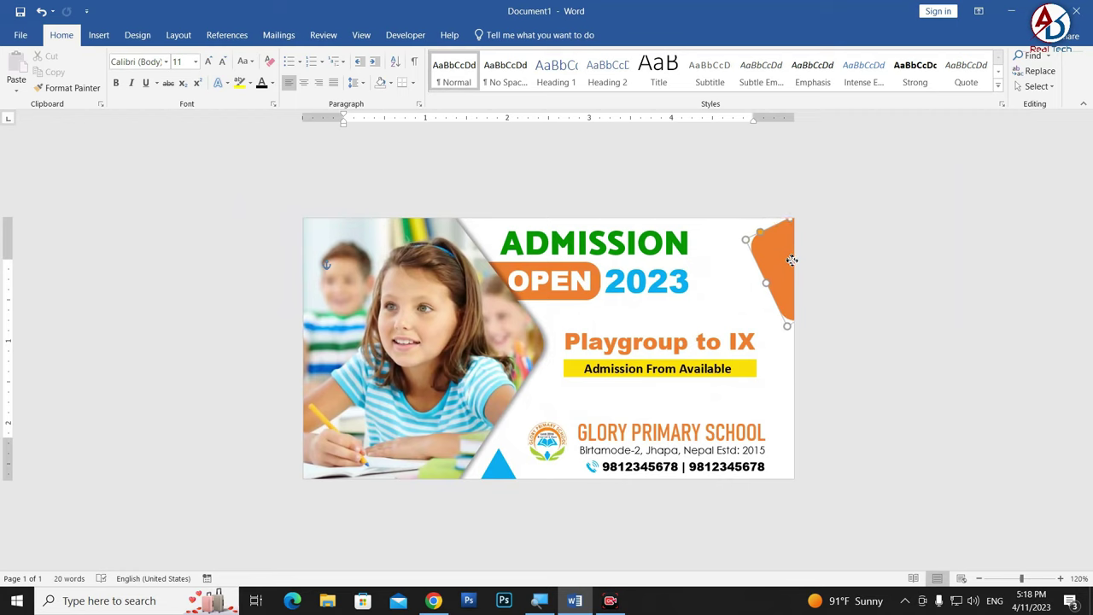
# Undo the accidental shift of the orange shape toward the centre, then look over the finished flyer.
pyautogui.moveTo(791, 260)
pyautogui.mouseDown()
pyautogui.moveTo(679, 312)
pyautogui.moveTo(788, 254)
pyautogui.mouseUp()
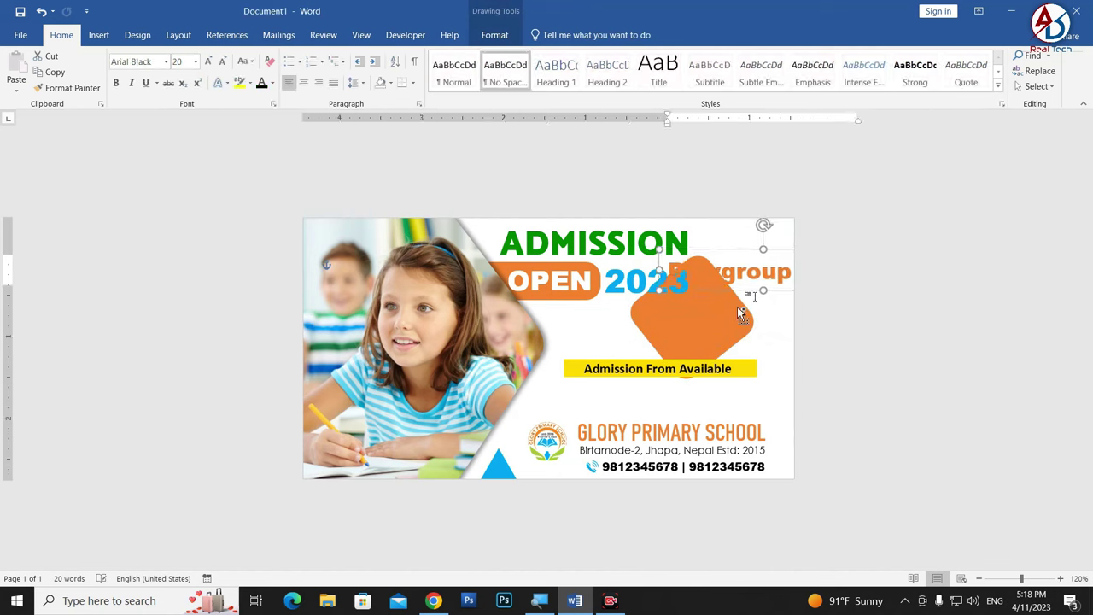
pyautogui.hotkey('ctrl', 'z')
pyautogui.hotkey('ctrl', 'z')
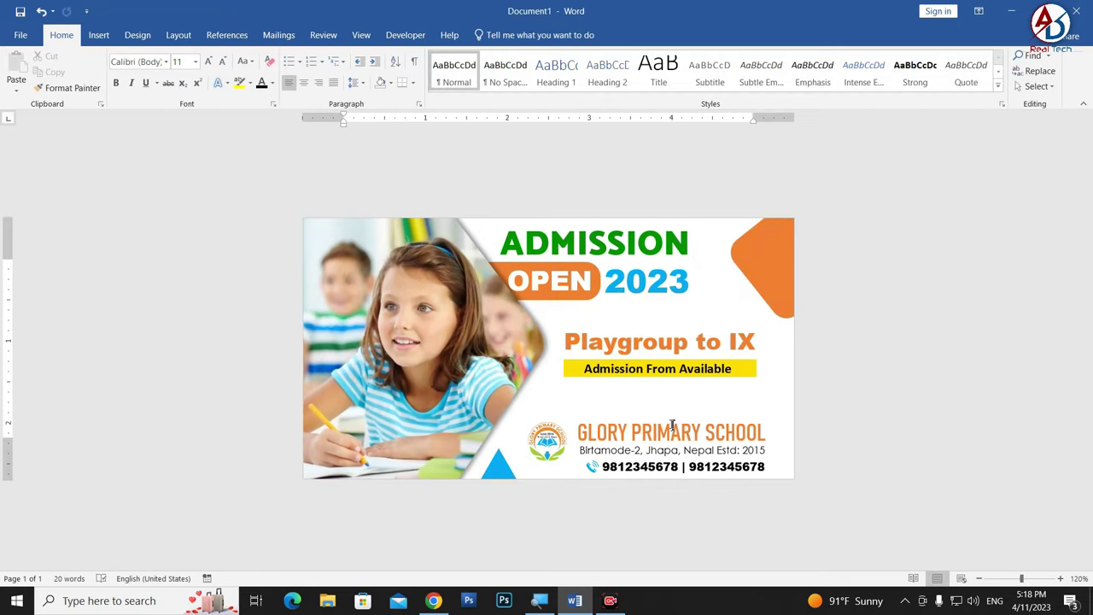
pyautogui.keyDown('ctrl'); pyautogui.scroll(-2, 671, 424); pyautogui.keyUp('ctrl')
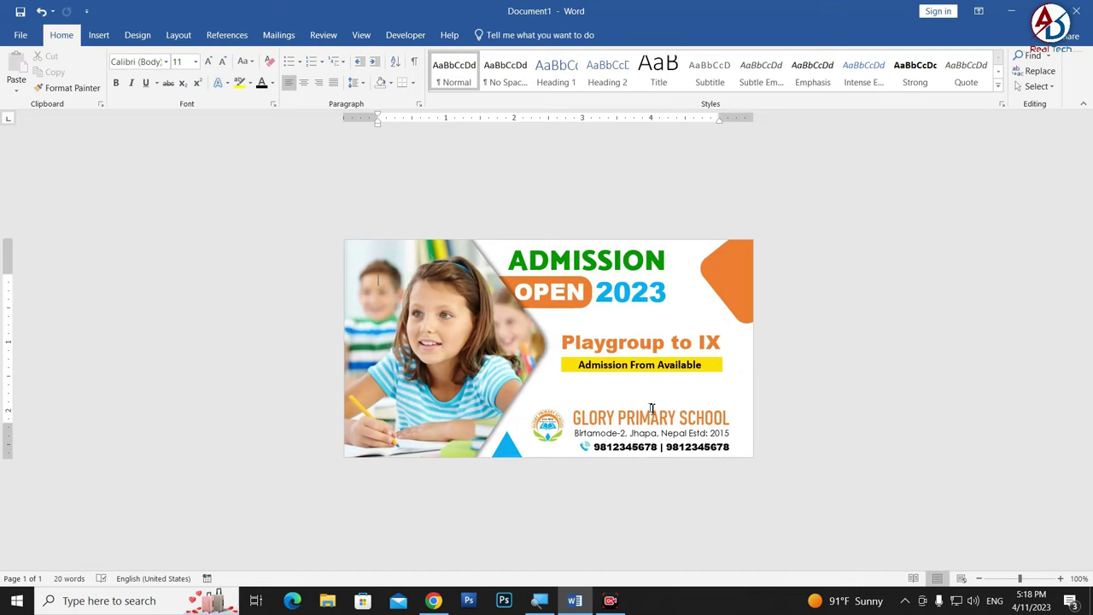
pyautogui.keyDown('ctrl'); pyautogui.scroll(3, 652, 409); pyautogui.keyUp('ctrl')
pyautogui.keyDown('ctrl'); pyautogui.scroll(-4, 656, 423); pyautogui.keyUp('ctrl')
pyautogui.keyDown('ctrl'); pyautogui.scroll(2, 661, 441); pyautogui.keyUp('ctrl')
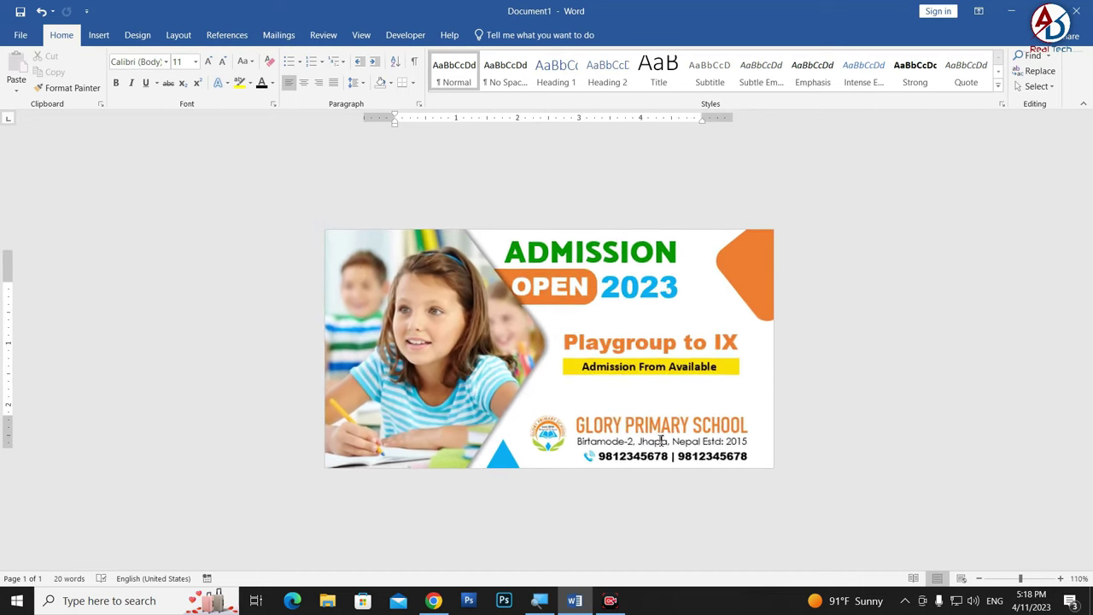
pyautogui.keyDown('ctrl'); pyautogui.scroll(-3, 610, 423); pyautogui.keyUp('ctrl')
pyautogui.keyDown('ctrl'); pyautogui.scroll(2, 527, 398); pyautogui.keyUp('ctrl')
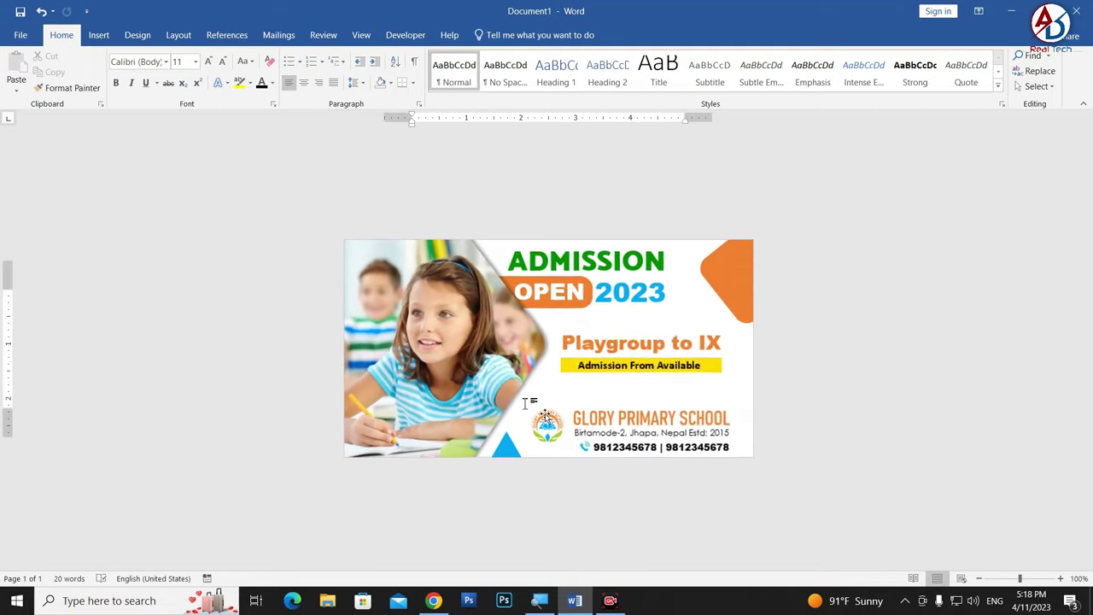